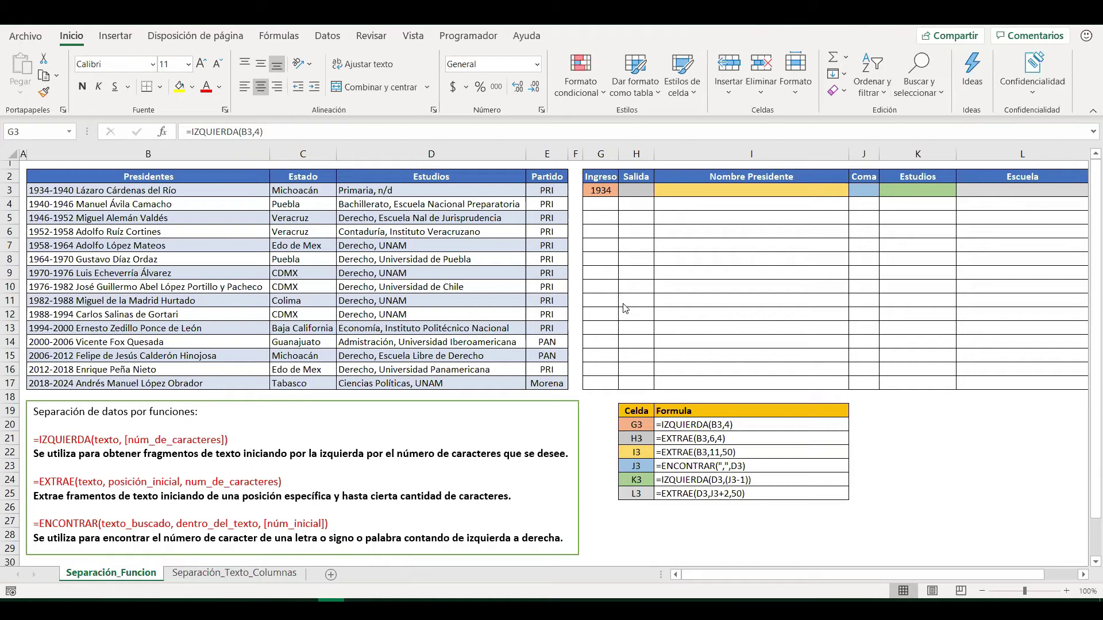
{"action": "left_click", "coordinate": [189, 190]}
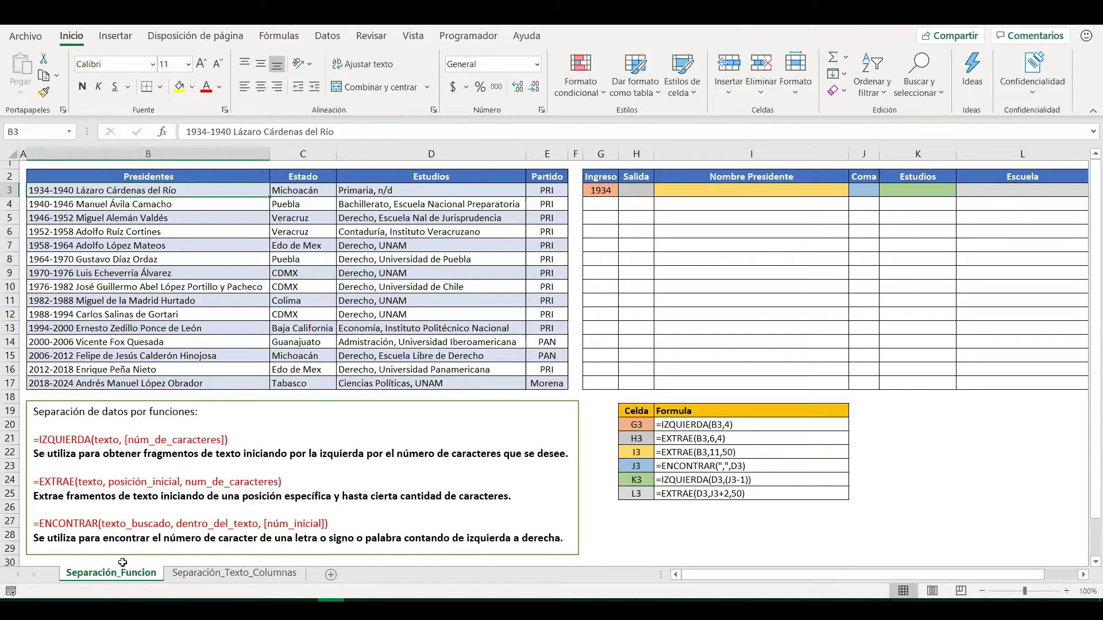
{"action": "left_click", "coordinate": [220, 573]}
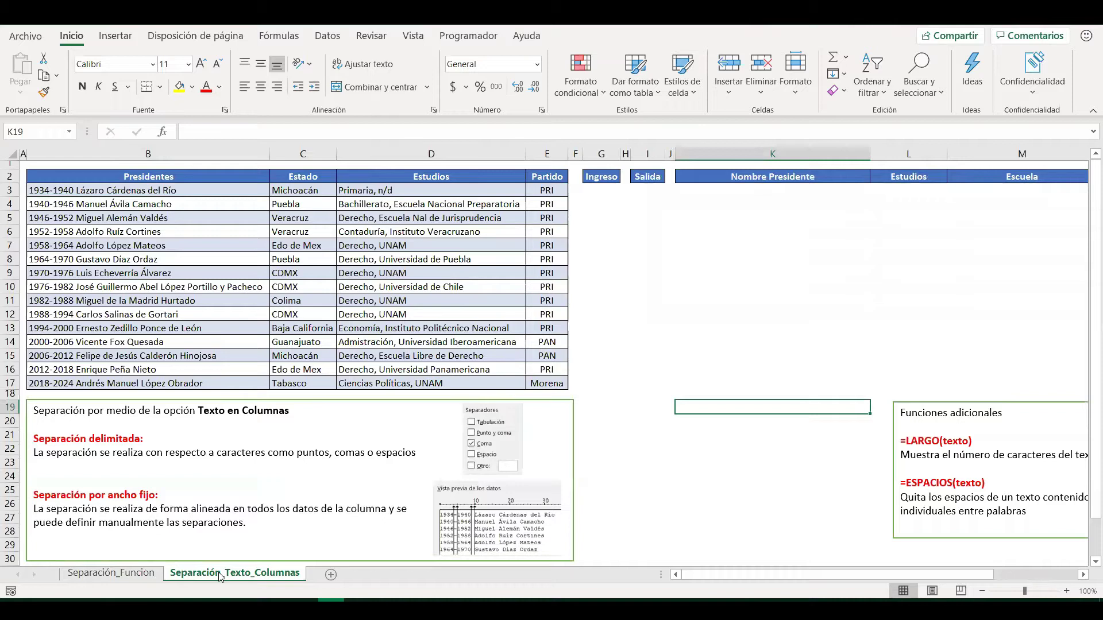
{"action": "left_click", "coordinate": [138, 573]}
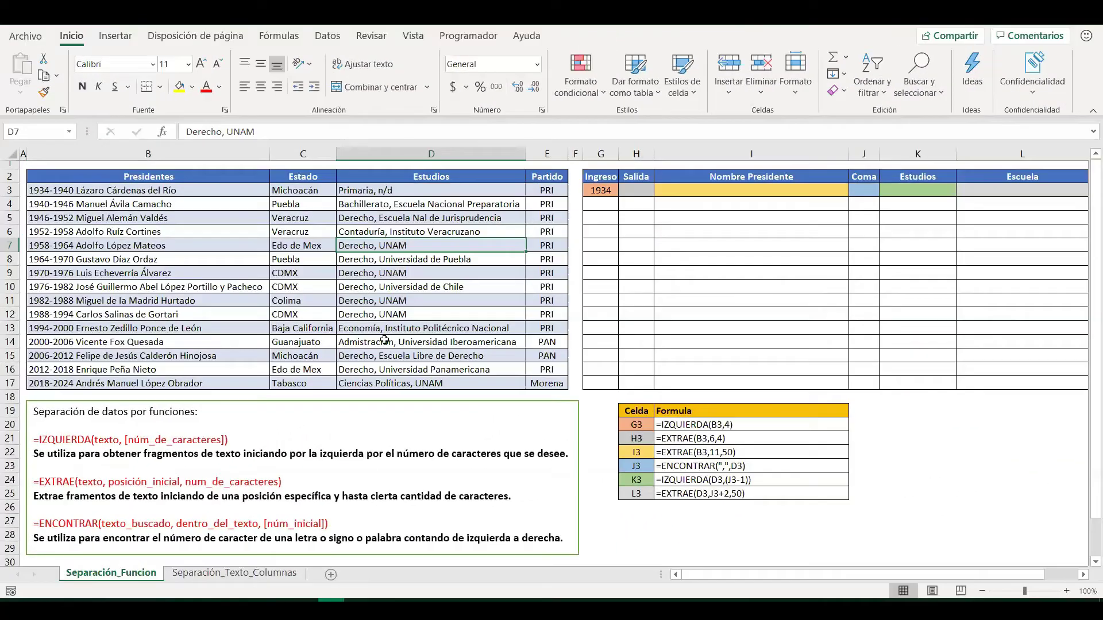
{"action": "left_click", "coordinate": [51, 188]}
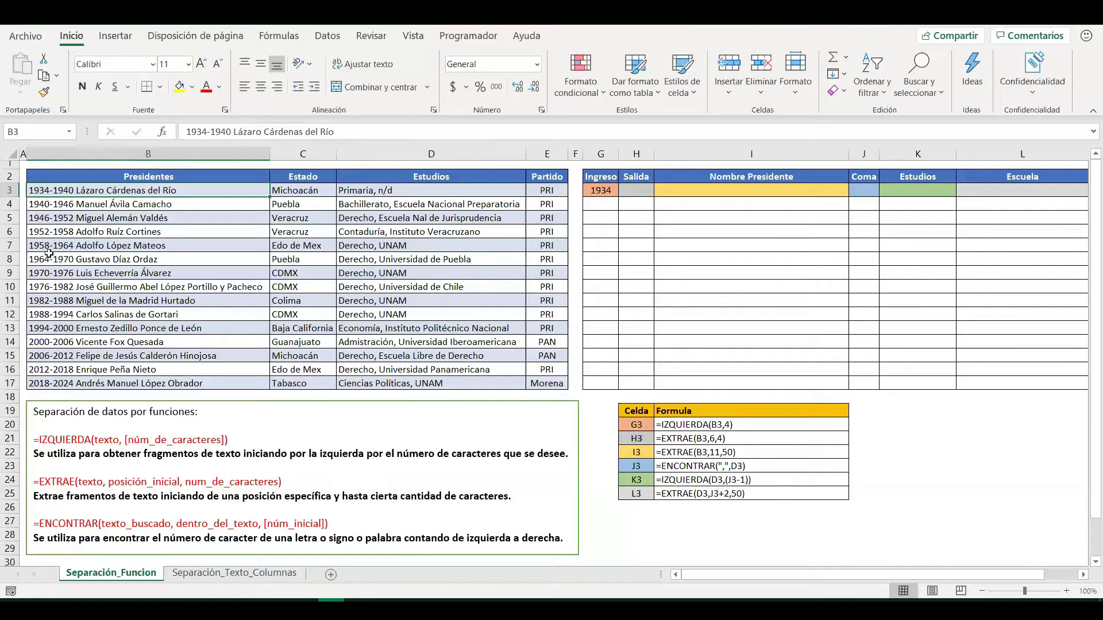
Replace the content of G3 with =IZQUIERDA(B3,4) and fill the formula down the Ingreso column through G17
{"action": "left_click", "coordinate": [593, 186]}
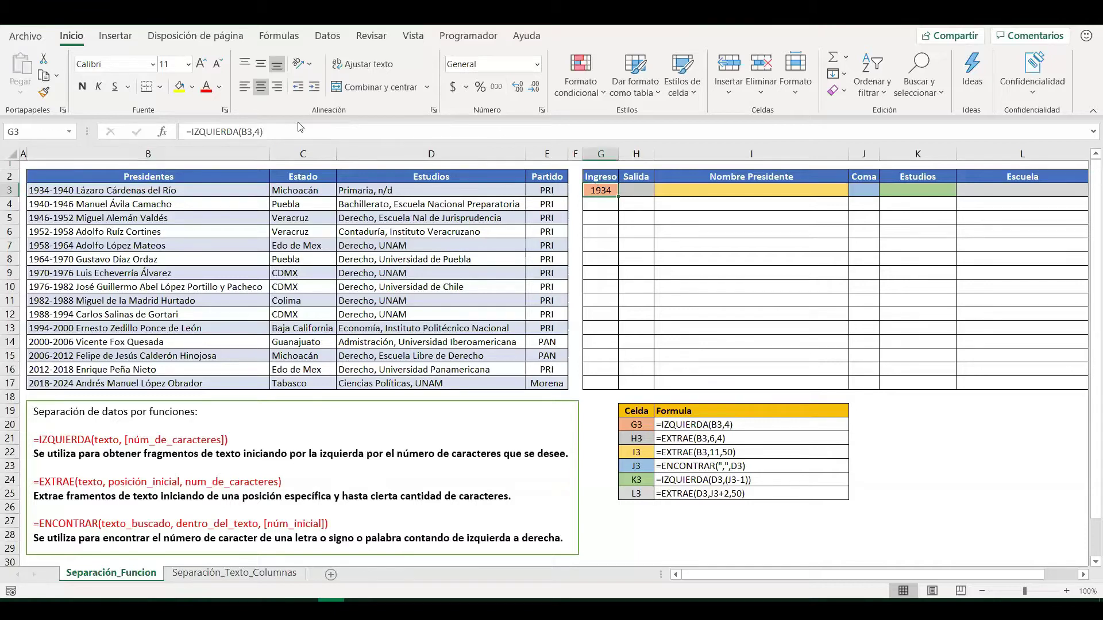
{"action": "key", "text": "BackSpace"}
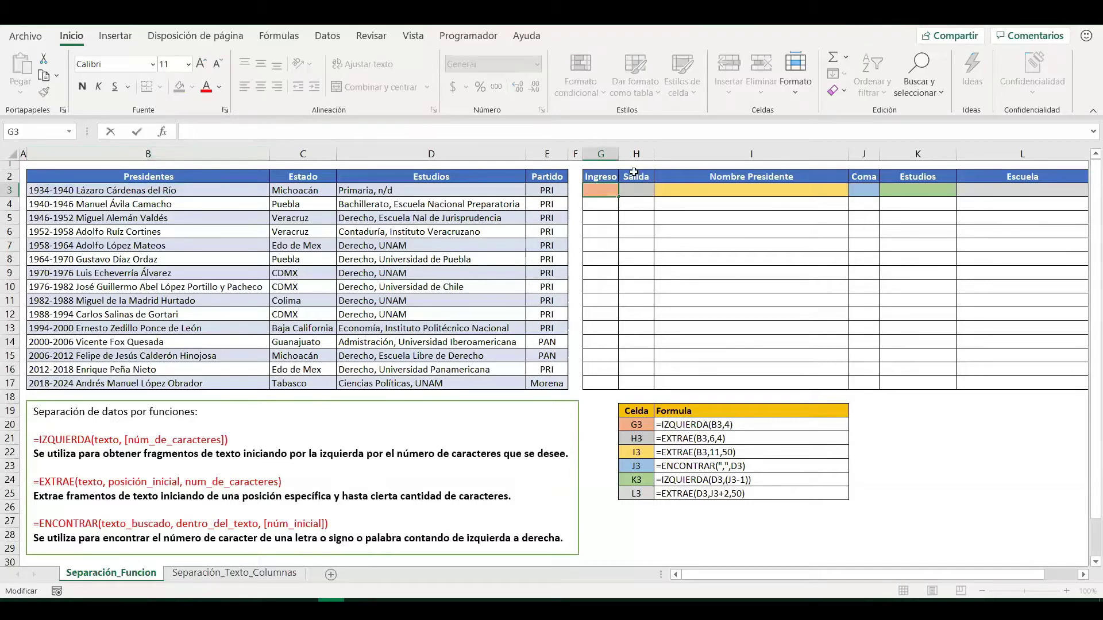
{"action": "type", "text": "=izquue"}
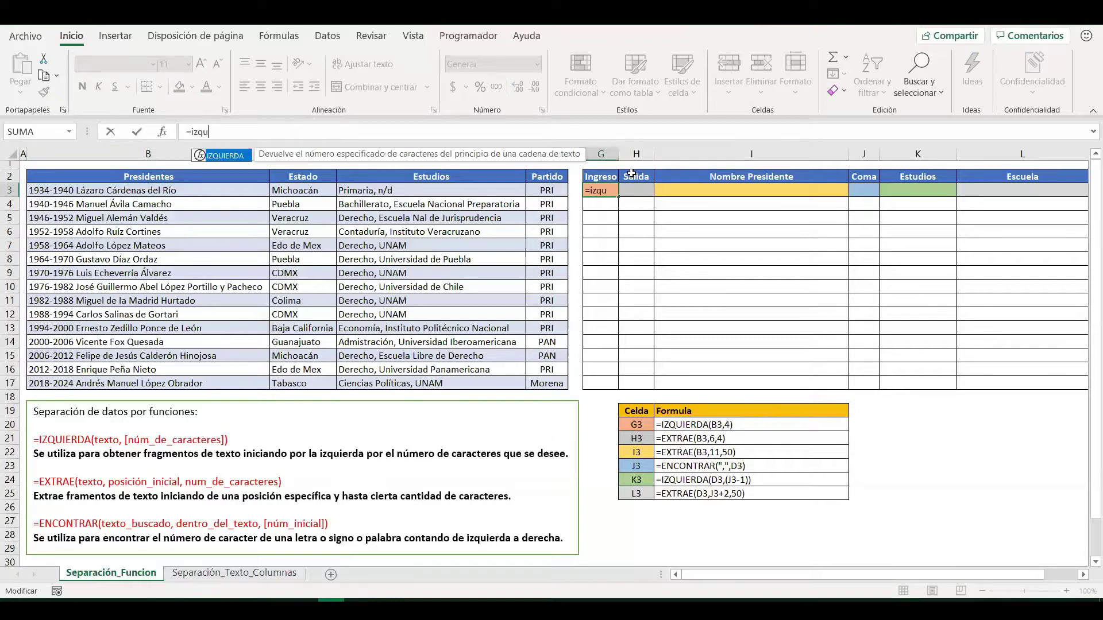
{"action": "key", "text": "BackSpace"}
{"action": "key", "text": "BackSpace"}
{"action": "key", "text": "Tab"}
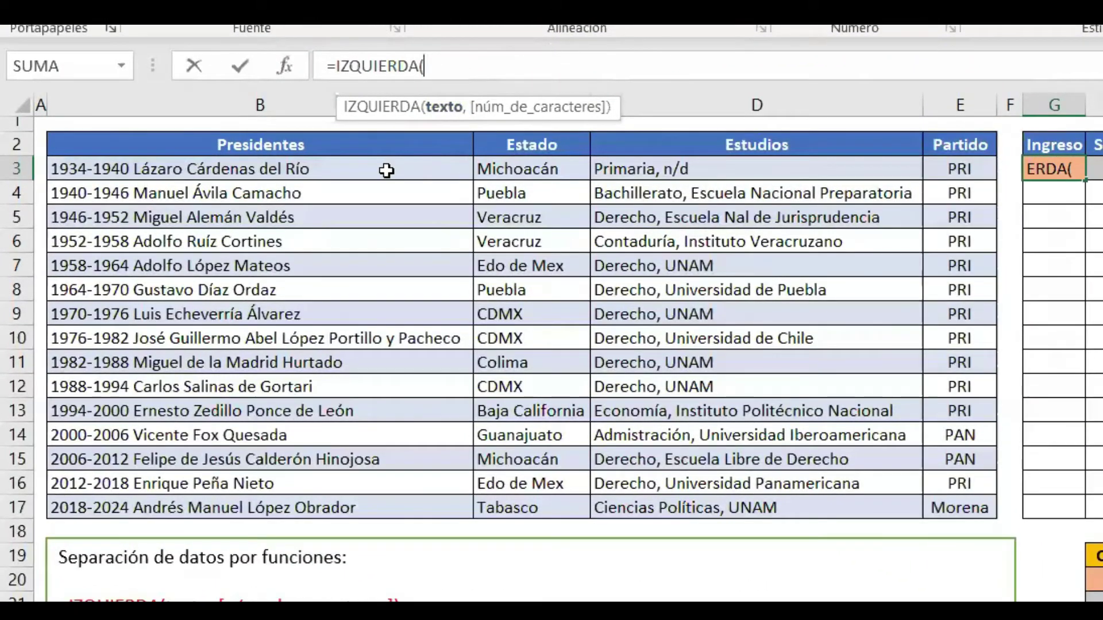
{"action": "left_click", "coordinate": [386, 170]}
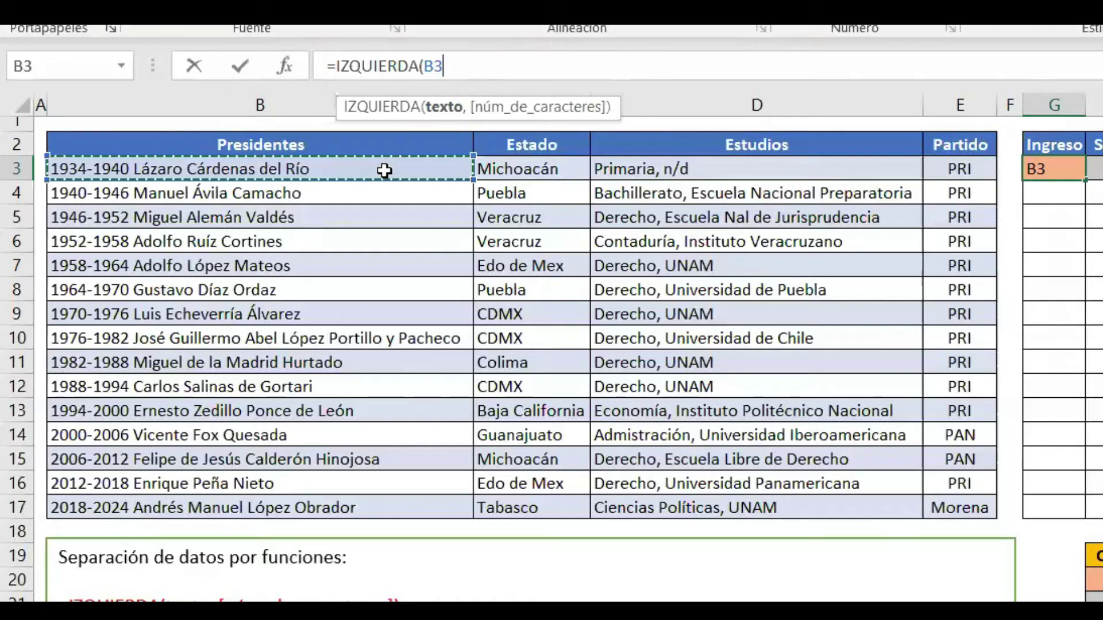
{"action": "type", "text": ","}
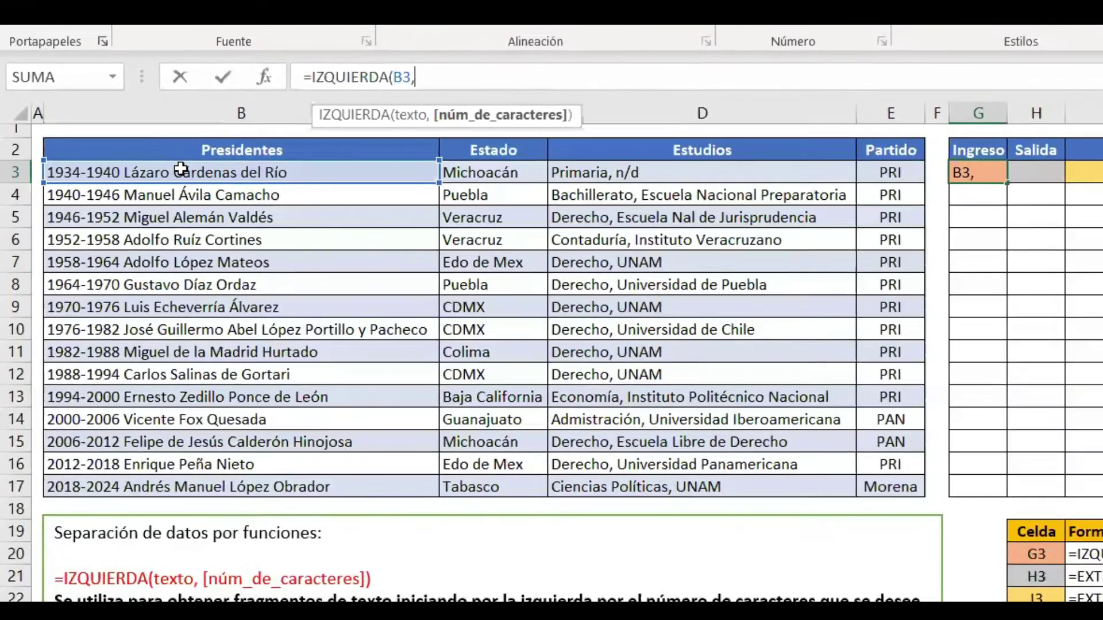
{"action": "type", "text": "4"}
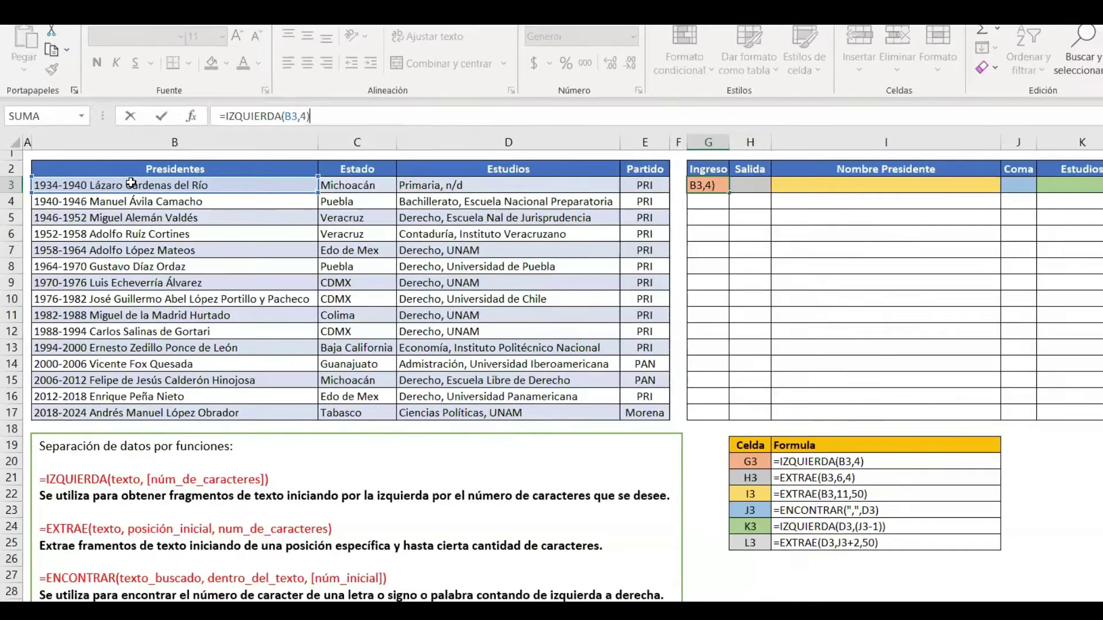
{"action": "key", "text": "Return"}
{"action": "left_click", "coordinate": [660, 191]}
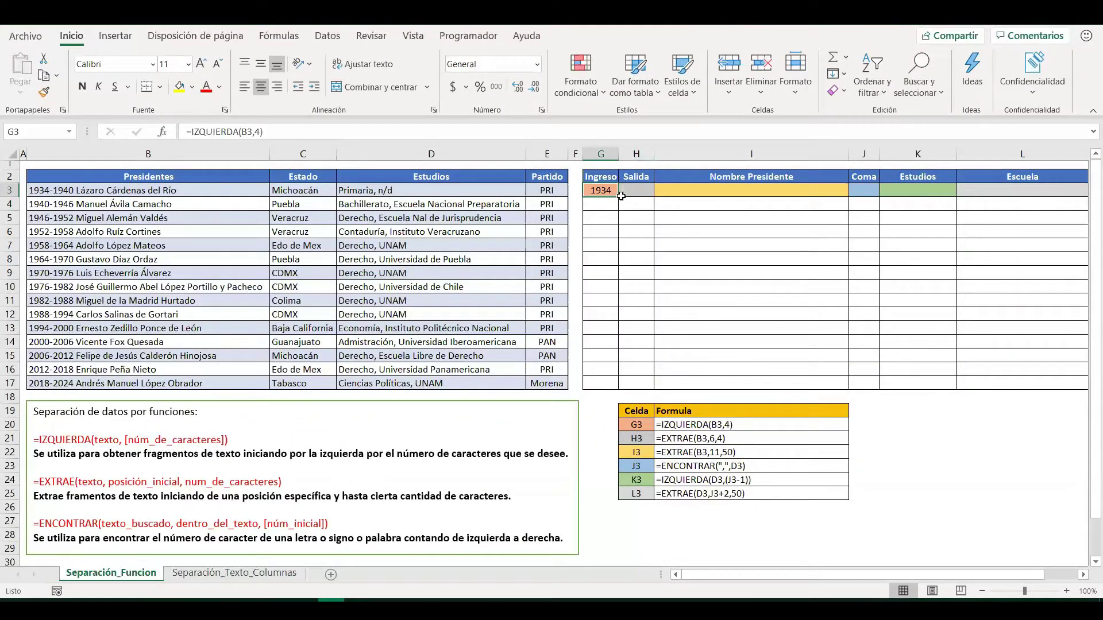
{"action": "left_click_drag", "start_coordinate": [619, 195], "coordinate": [607, 384]}
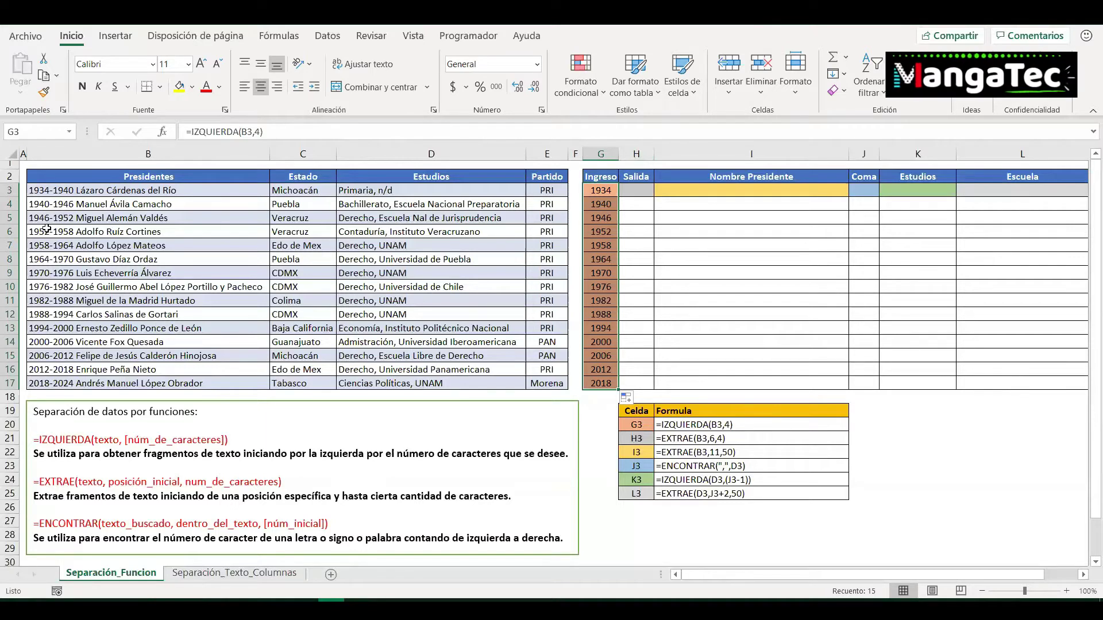
Correct the misspelled word "framentos" to "fragmentos" in the EXTRAE description of the text box
{"action": "left_click", "coordinate": [639, 190]}
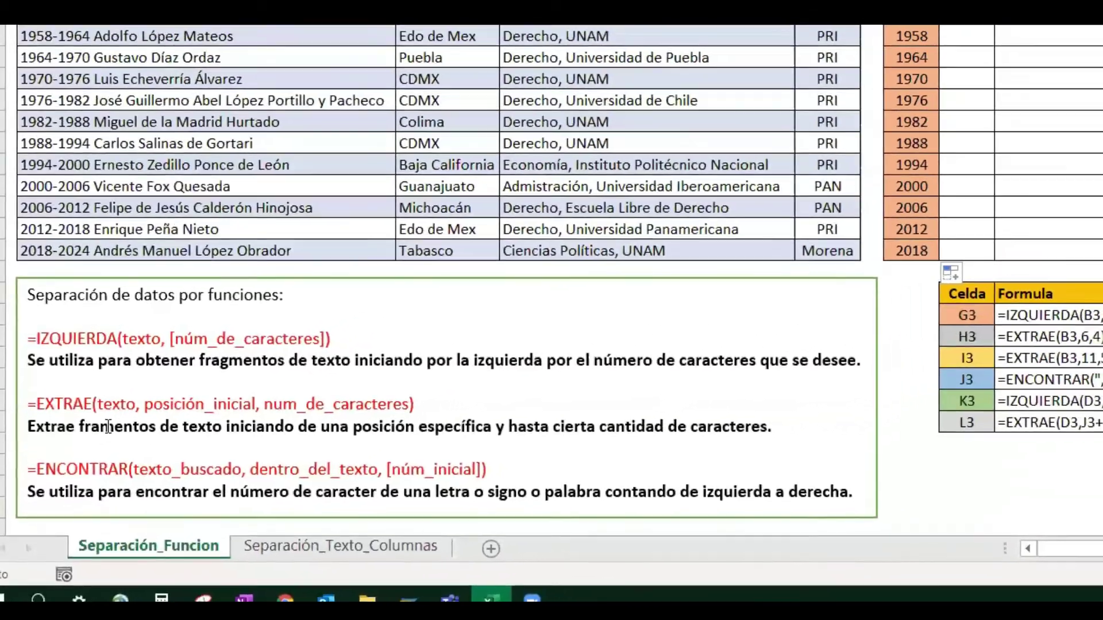
{"action": "double_click", "coordinate": [107, 426]}
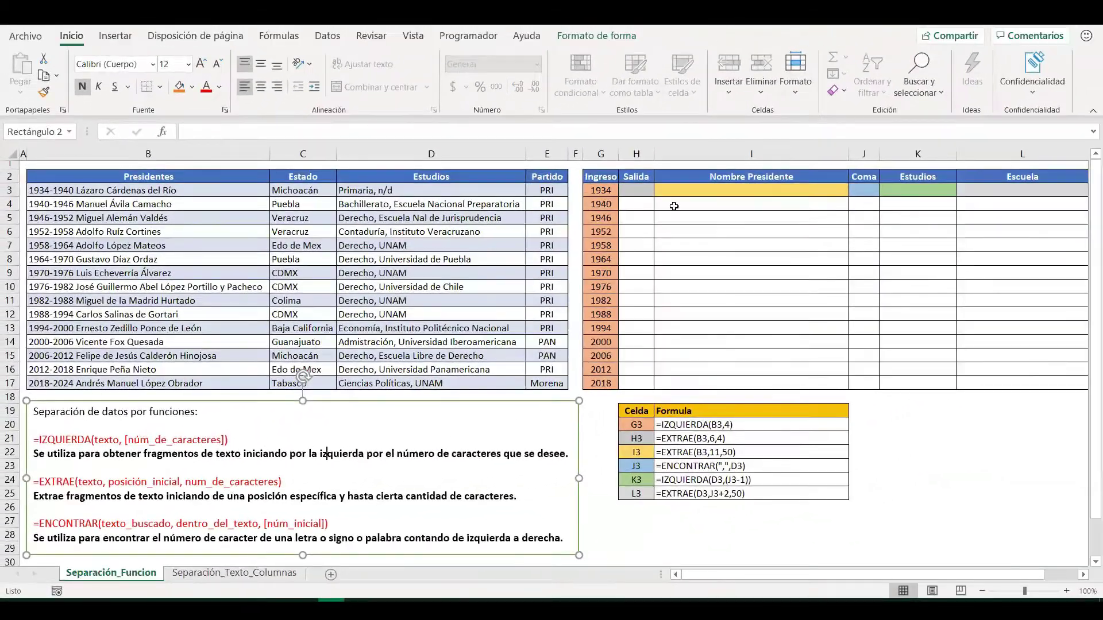
Enter =EXTRAE(B3,6,4) in H3 and fill the formula down the Salida column through H17
{"action": "left_click", "coordinate": [641, 190]}
{"action": "type", "text": "=extrae"}
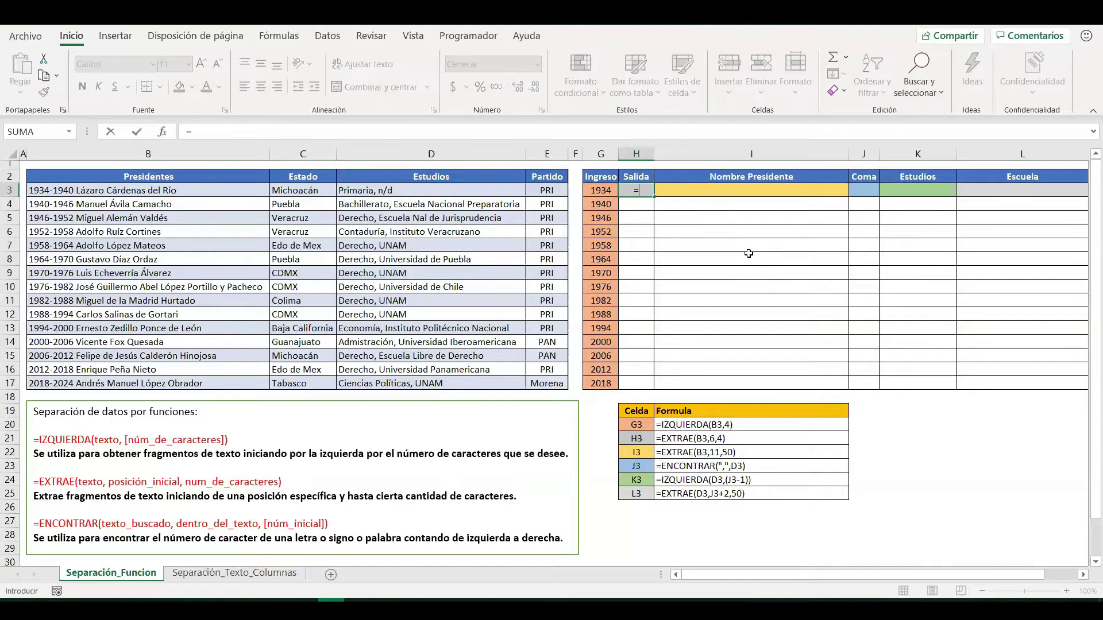
{"action": "type", "text": "("}
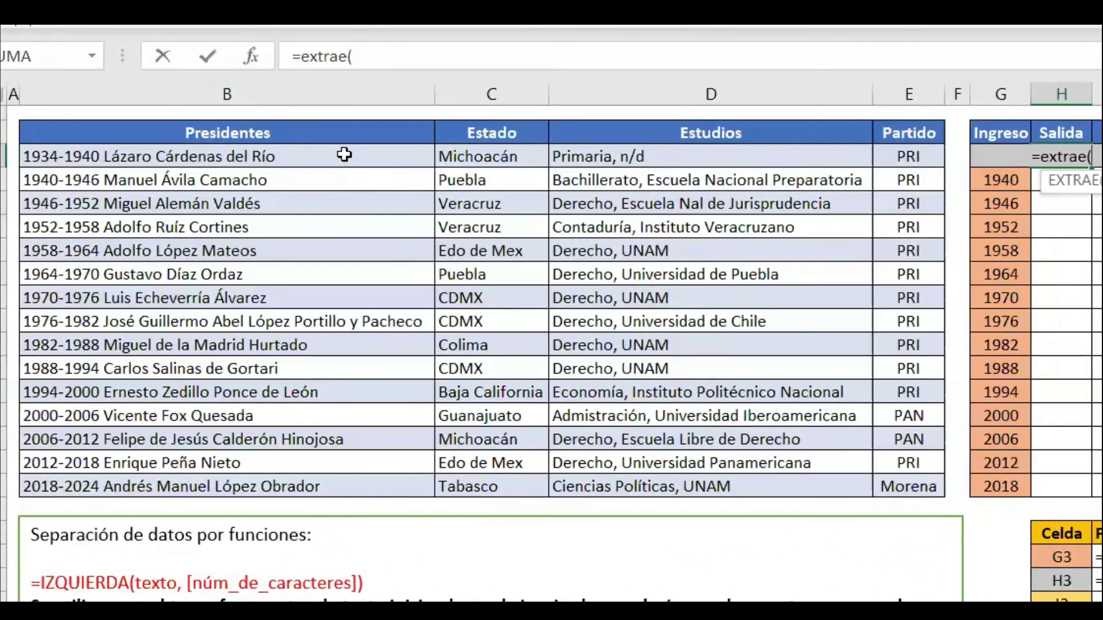
{"action": "left_click", "coordinate": [345, 155]}
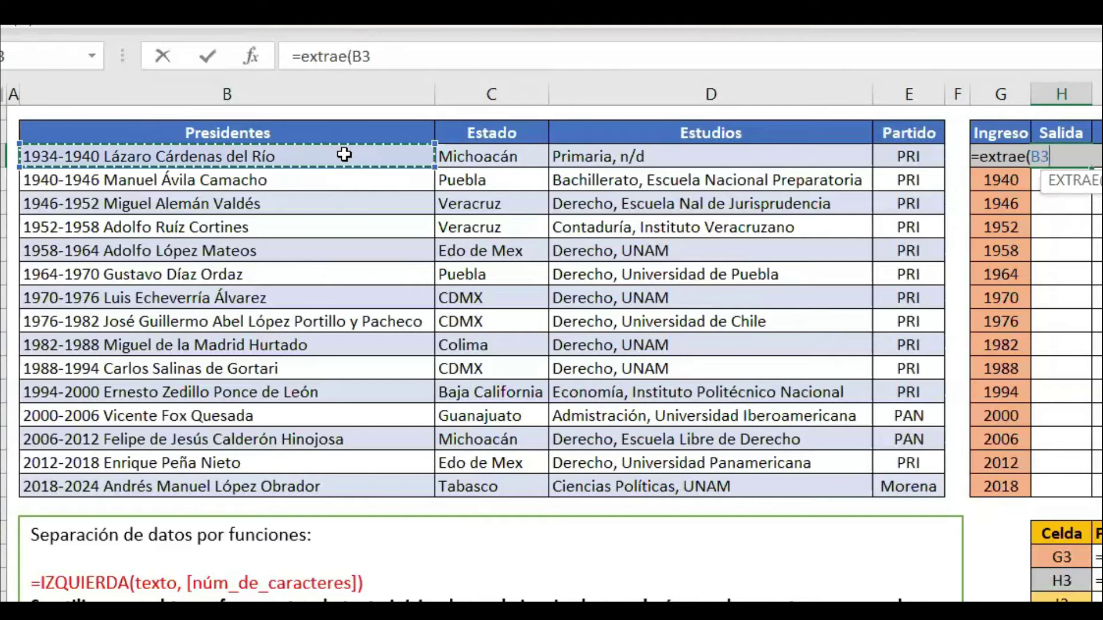
{"action": "type", "text": ",6"}
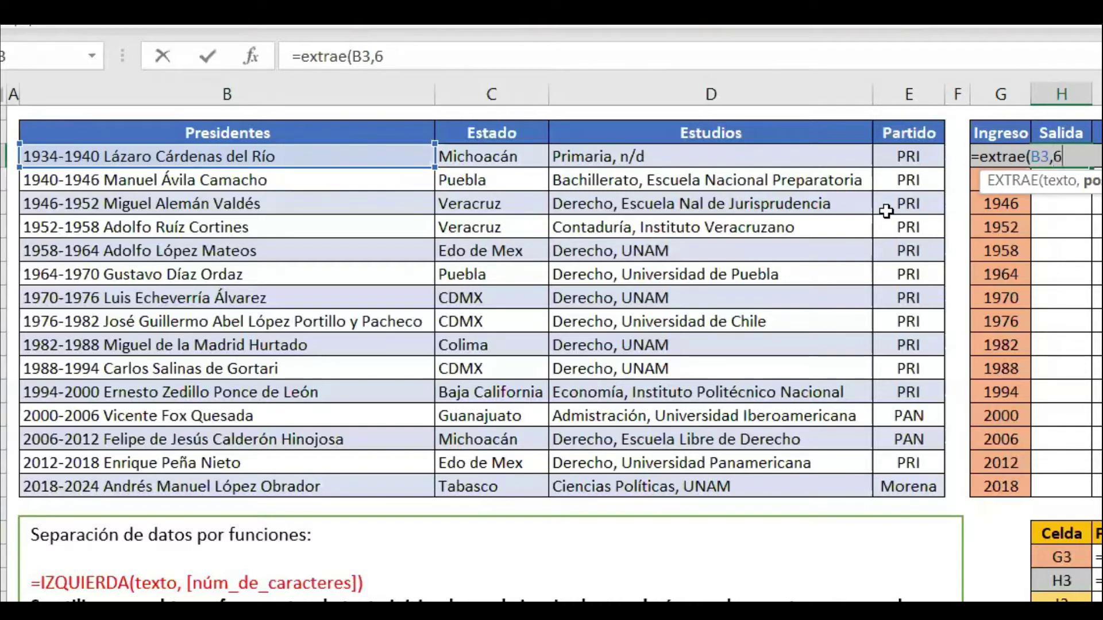
{"action": "type", "text": ","}
{"action": "type", "text": "4)"}
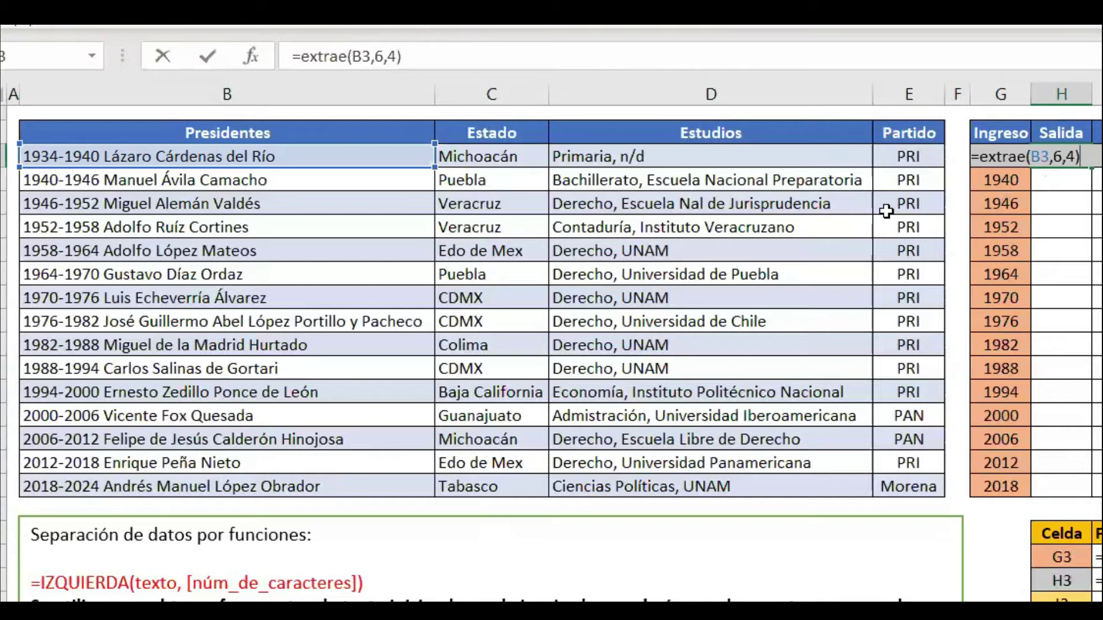
{"action": "key", "text": "Return"}
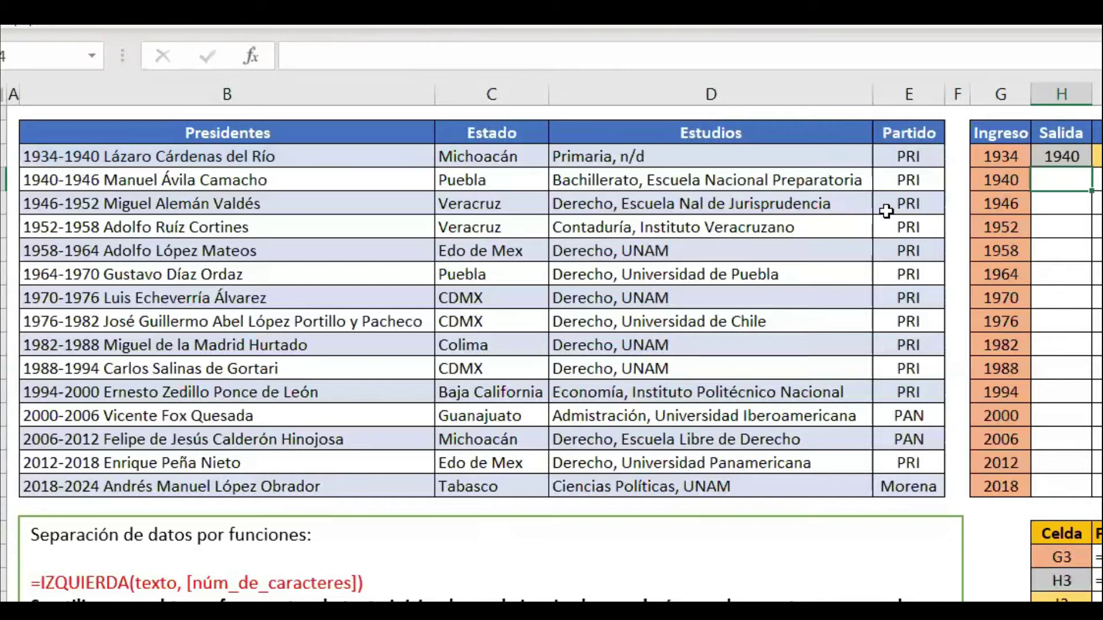
{"action": "left_click", "coordinate": [1063, 154]}
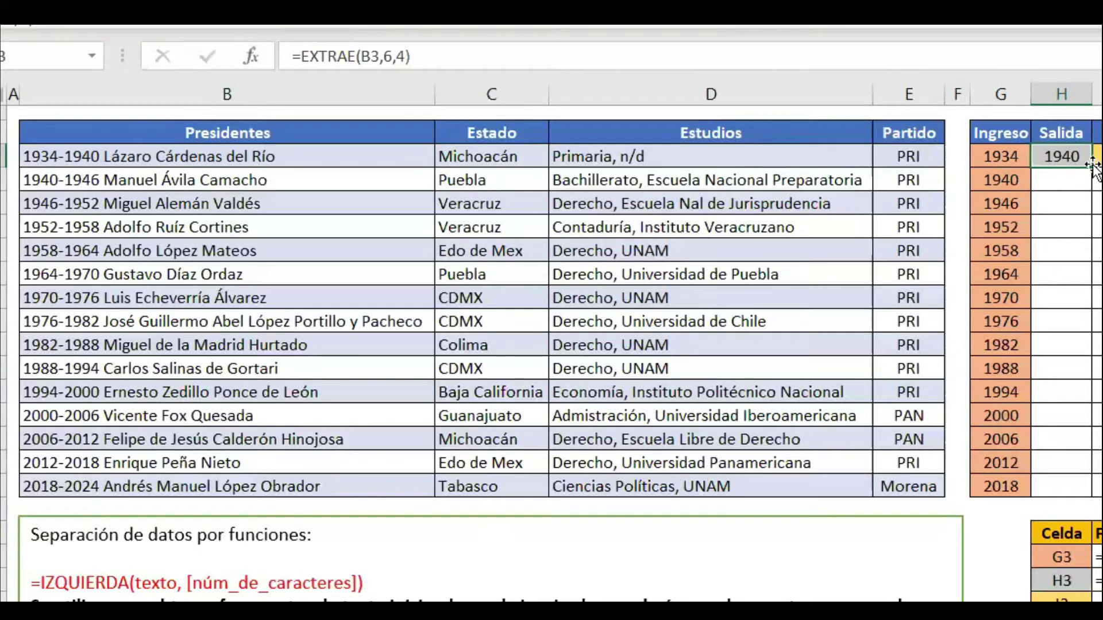
{"action": "double_click", "coordinate": [1091, 168]}
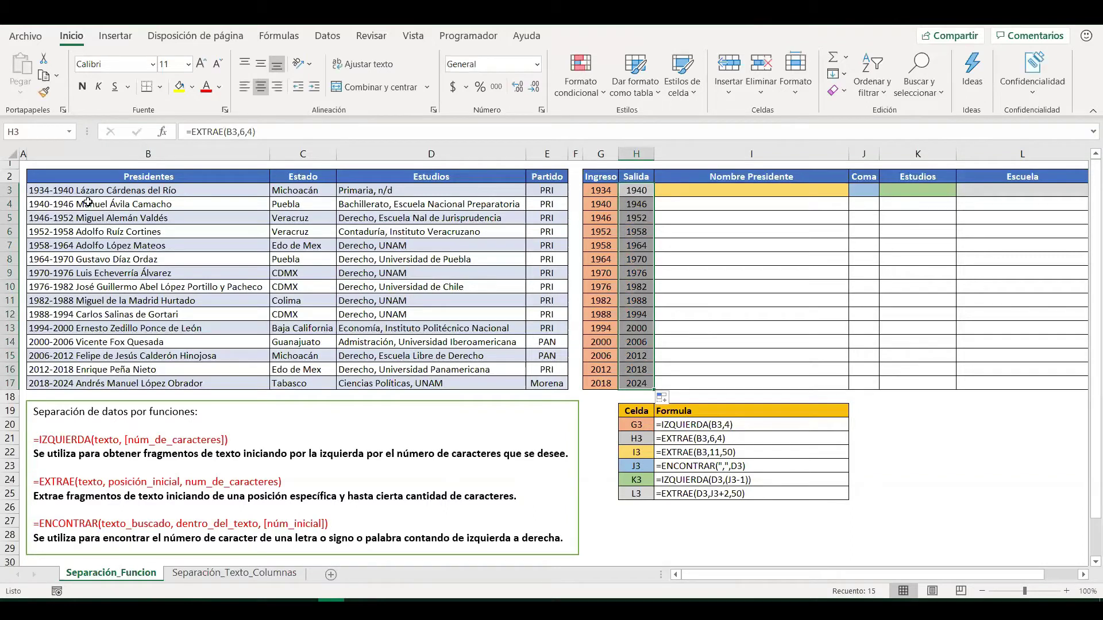
Count the characters in B3 one by one to find the position where the president's name starts
{"action": "left_click", "coordinate": [58, 190]}
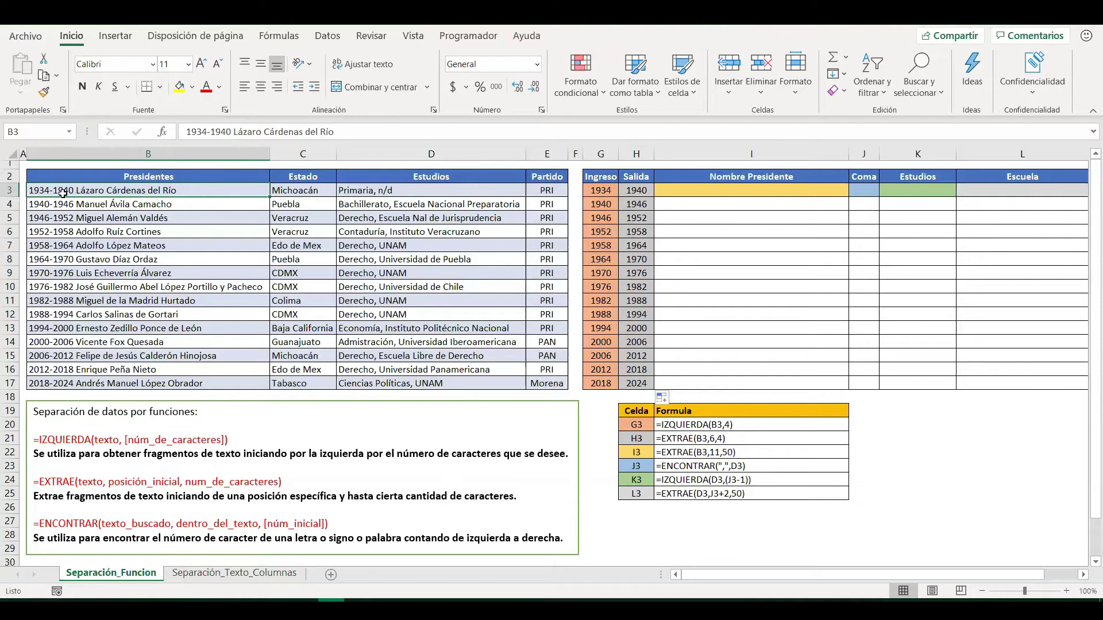
{"action": "key", "text": "F2"}
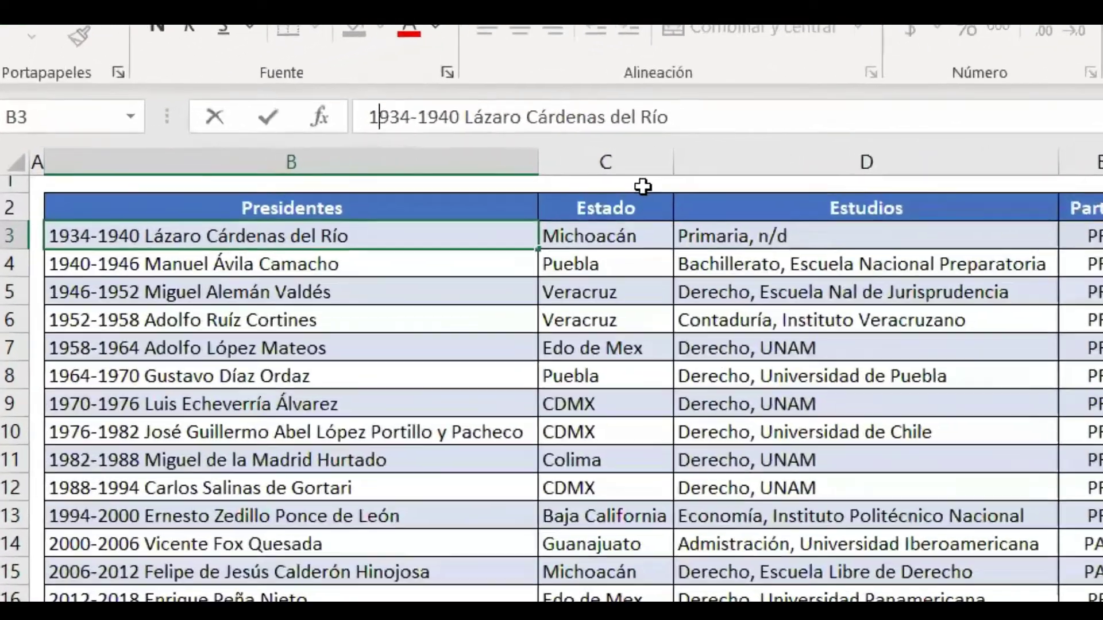
{"action": "key", "text": "Right"}
{"action": "key", "text": "Right"}
{"action": "key", "text": "Right"}
{"action": "key", "text": "Right"}
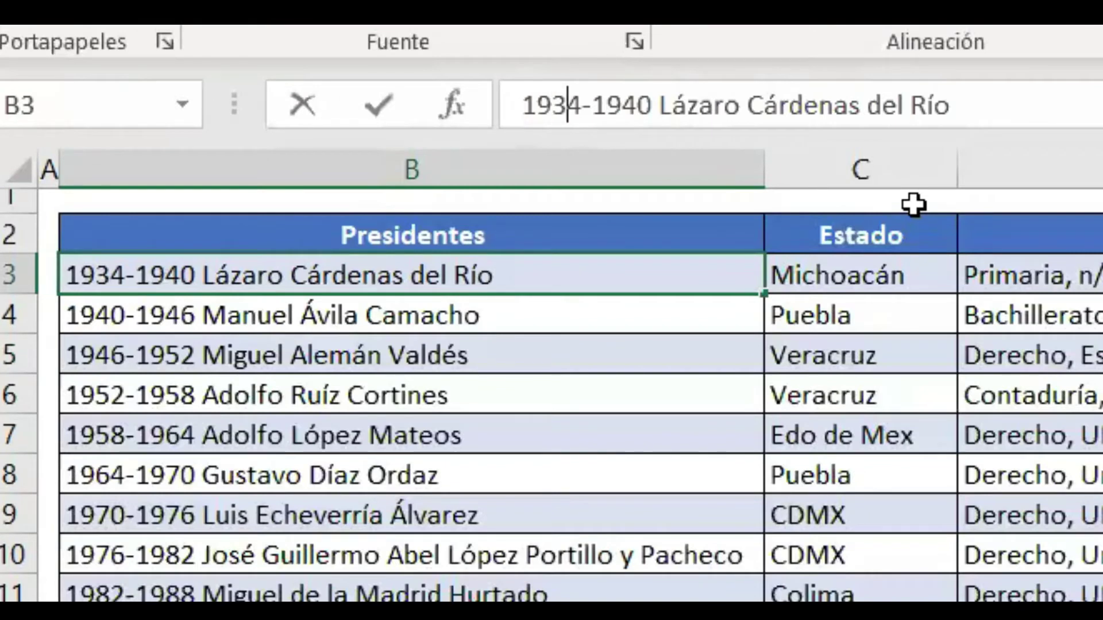
{"action": "key", "text": "Right"}
{"action": "key", "text": "Right"}
{"action": "key", "text": "Right"}
{"action": "key", "text": "Right"}
{"action": "key", "text": "Right"}
{"action": "key", "text": "Right"}
{"action": "key", "text": "Right"}
{"action": "key", "text": "Left"}
{"action": "key", "text": "Left"}
{"action": "key", "text": "Right"}
{"action": "key", "text": "Left"}
{"action": "key", "text": "Right"}
{"action": "key", "text": "Left"}
{"action": "key", "text": "Right"}
{"action": "key", "text": "Left"}
{"action": "key", "text": "Right"}
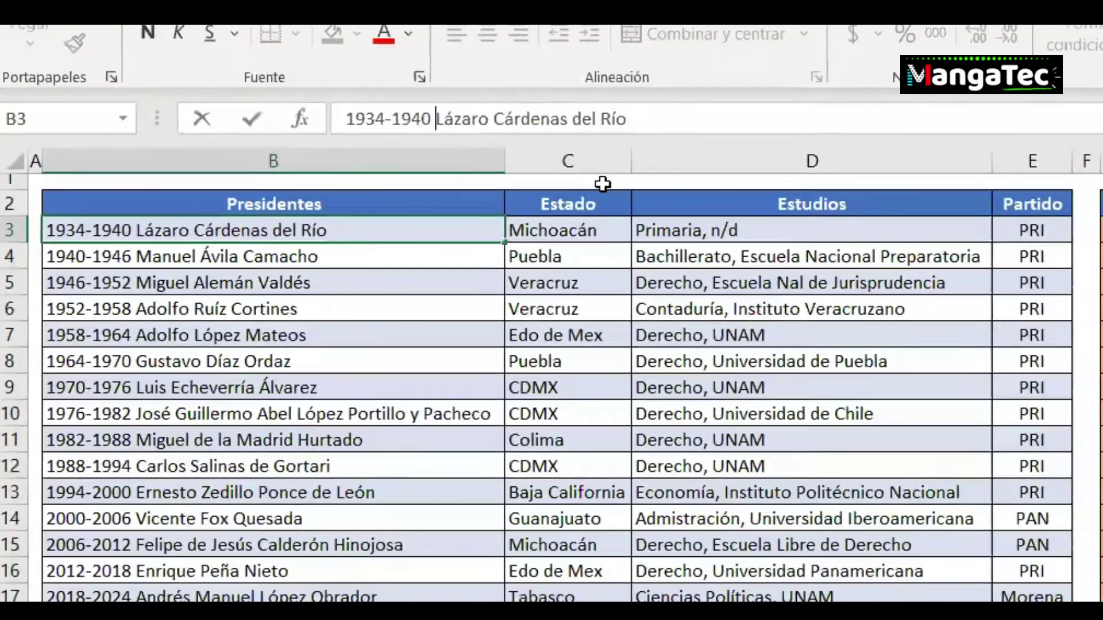
{"action": "key", "text": "Return"}
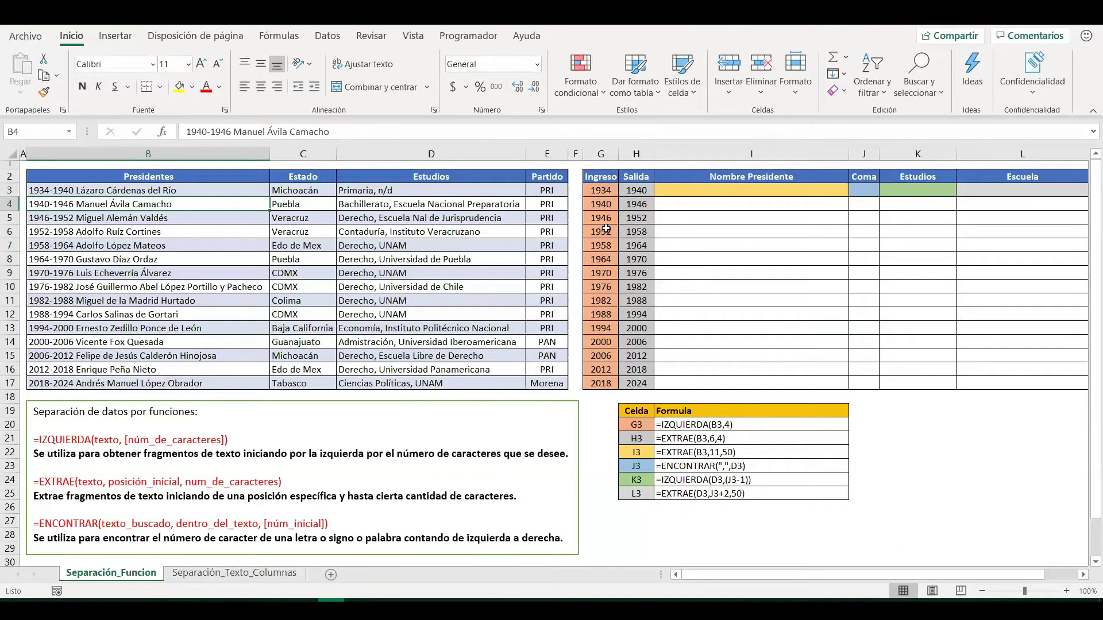
Enter =EXTRAE(B3,11,50) in I3 to extract the president's name from B3
{"action": "left_click", "coordinate": [742, 191]}
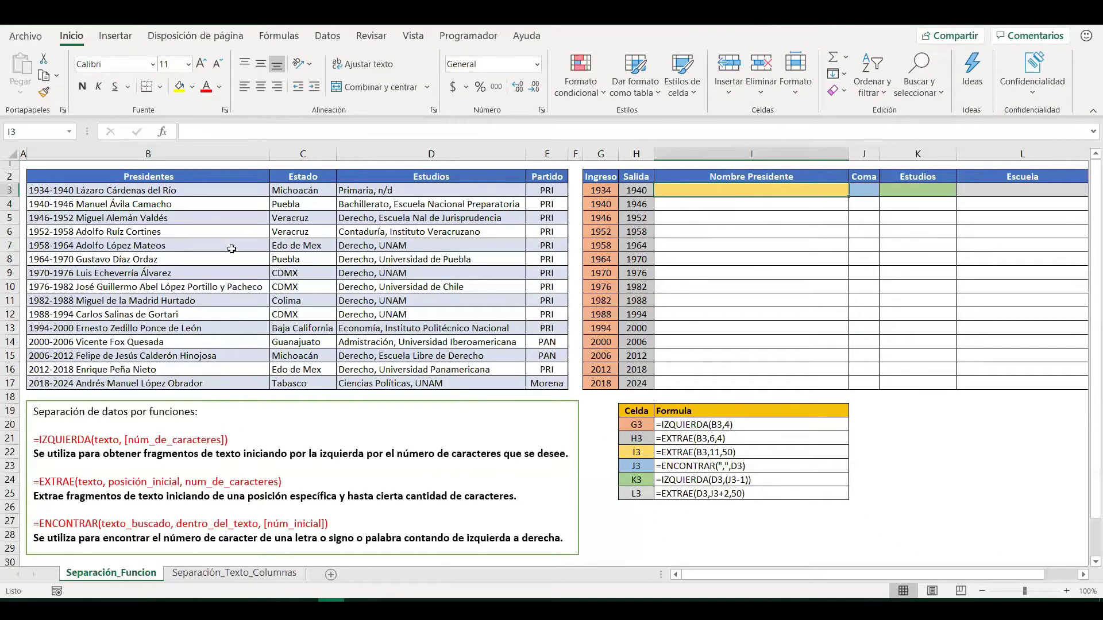
{"action": "type", "text": "="}
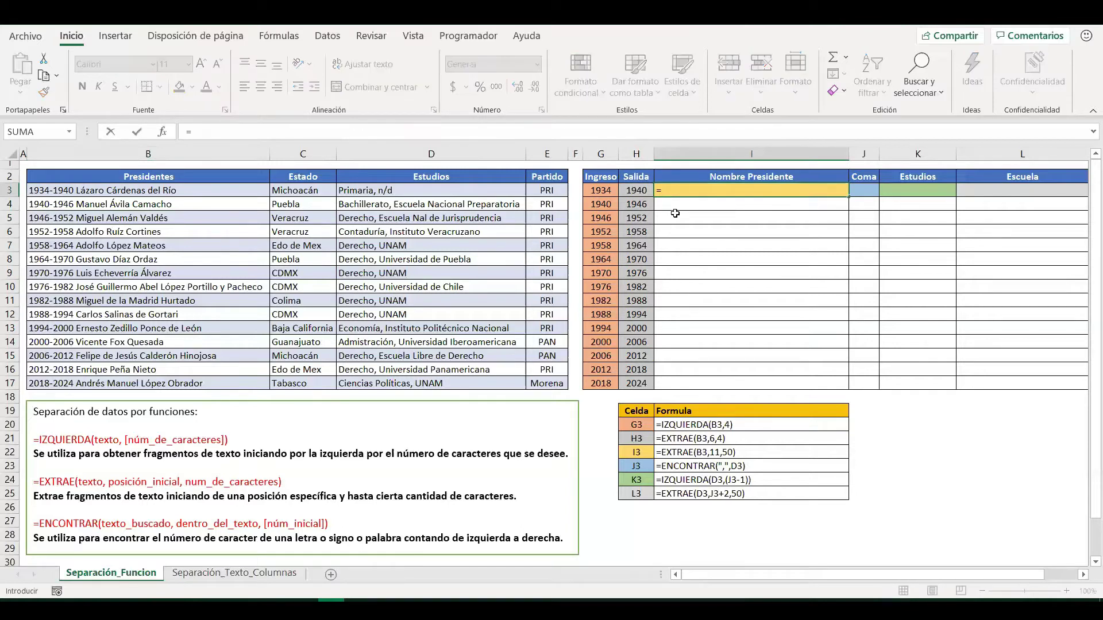
{"action": "type", "text": "extrae("}
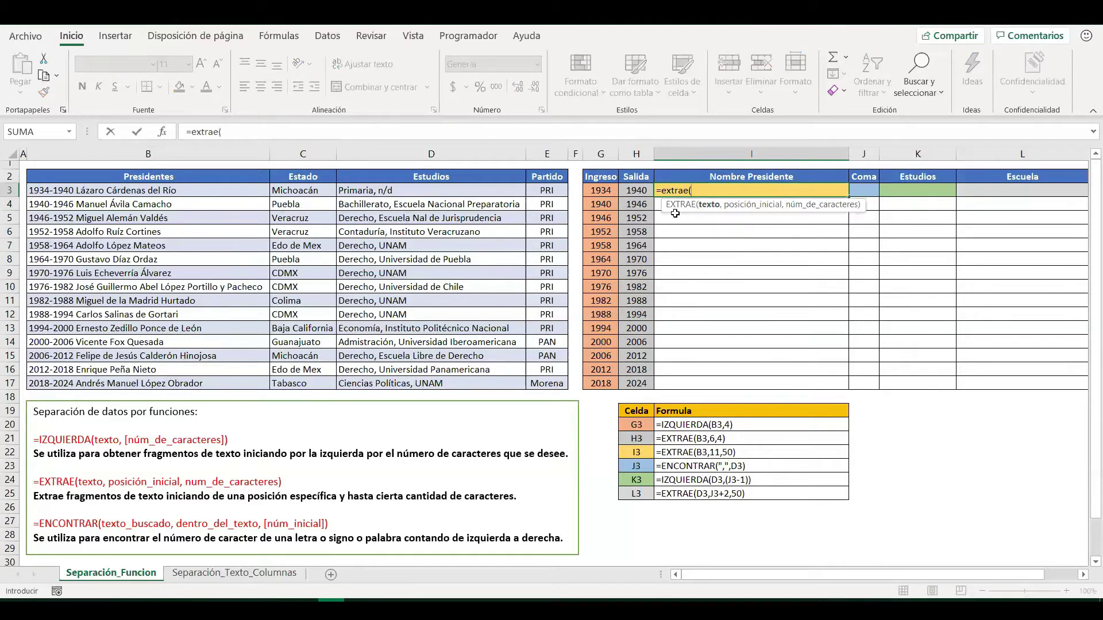
{"action": "left_click", "coordinate": [224, 196]}
{"action": "type", "text": ","}
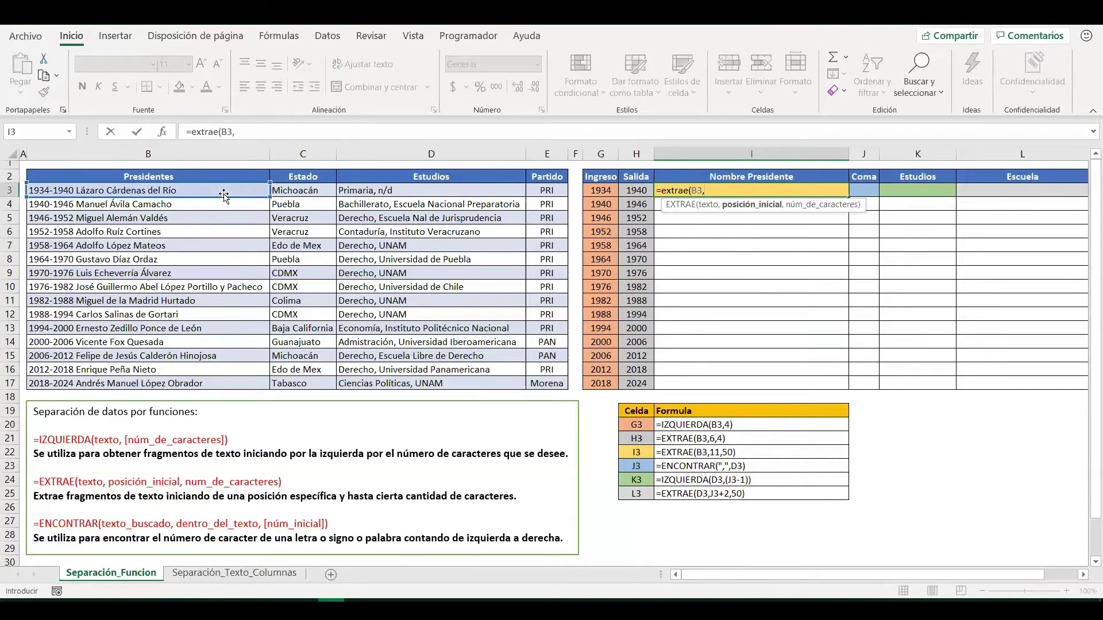
{"action": "type", "text": "11,"}
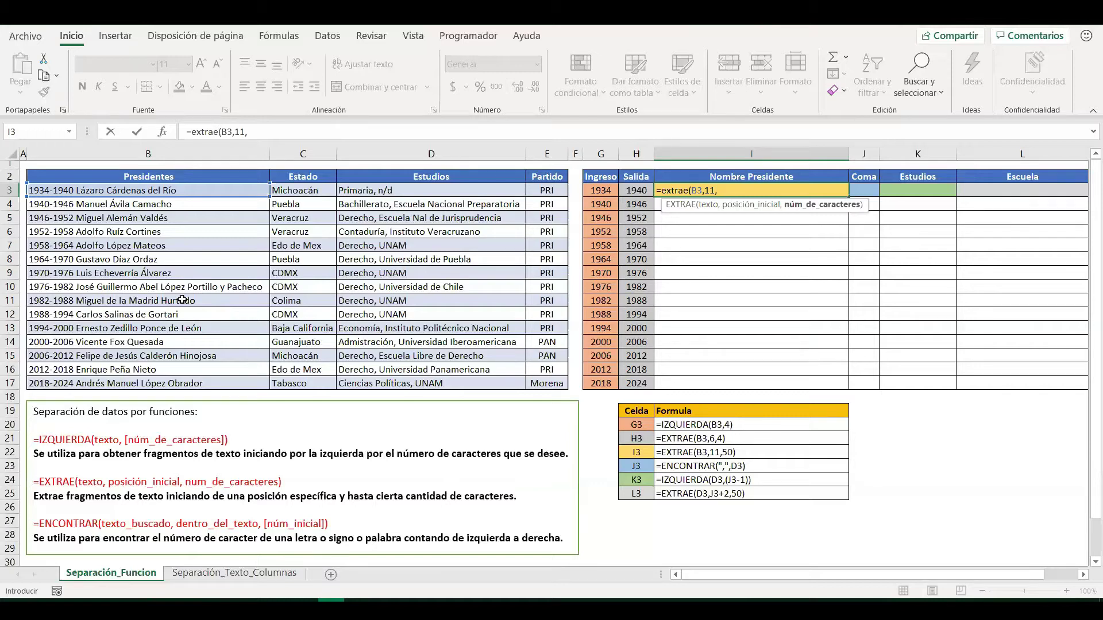
{"action": "type", "text": "50"}
{"action": "key", "text": "Return"}
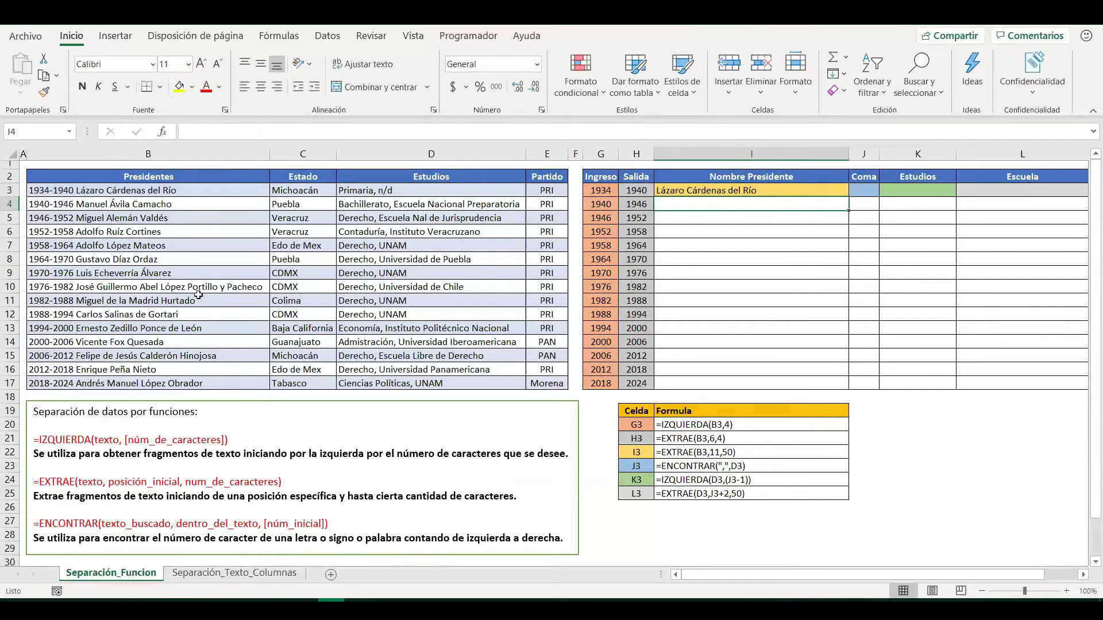
Fill the EXTRAE formula from I3 down the Nombre Presidente column through I17 and check the longest source entry in B10
{"action": "left_click", "coordinate": [837, 189]}
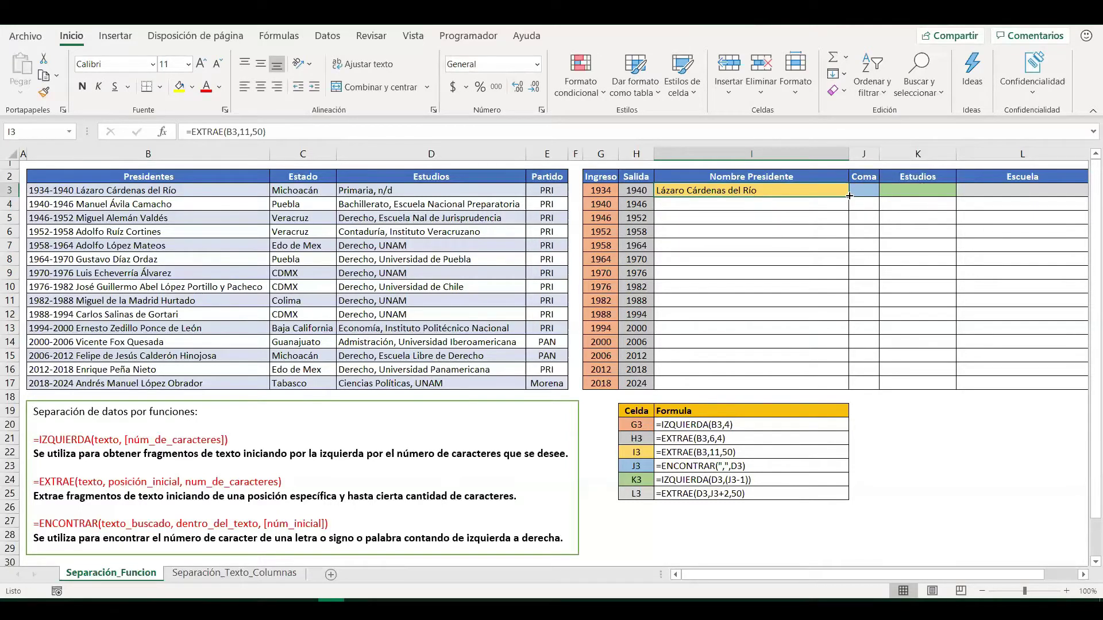
{"action": "double_click", "coordinate": [848, 197]}
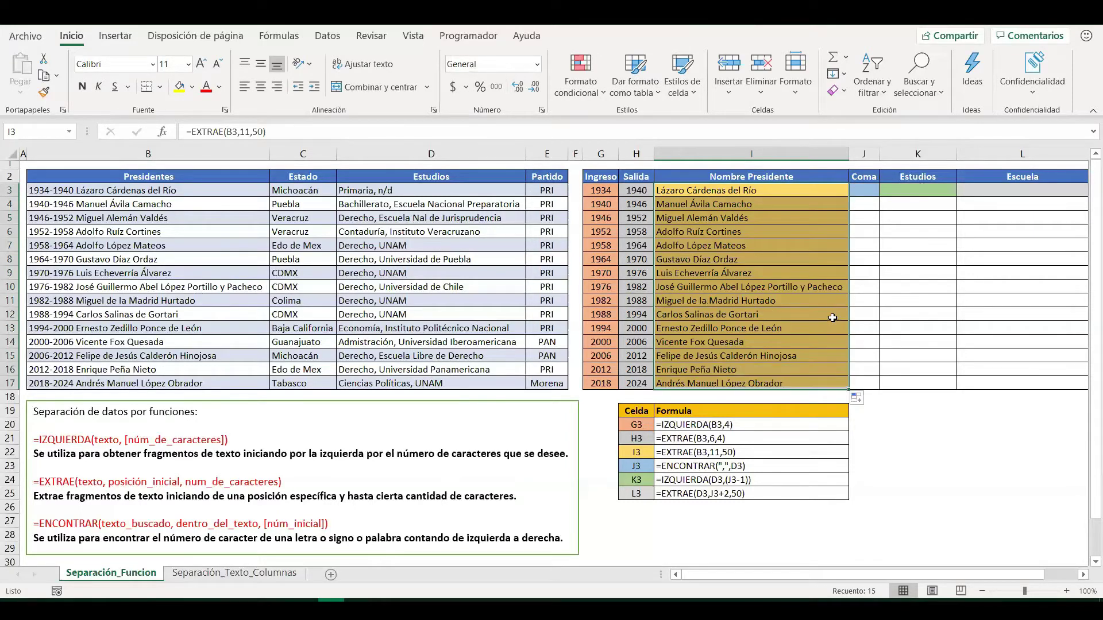
{"action": "left_click", "coordinate": [183, 287]}
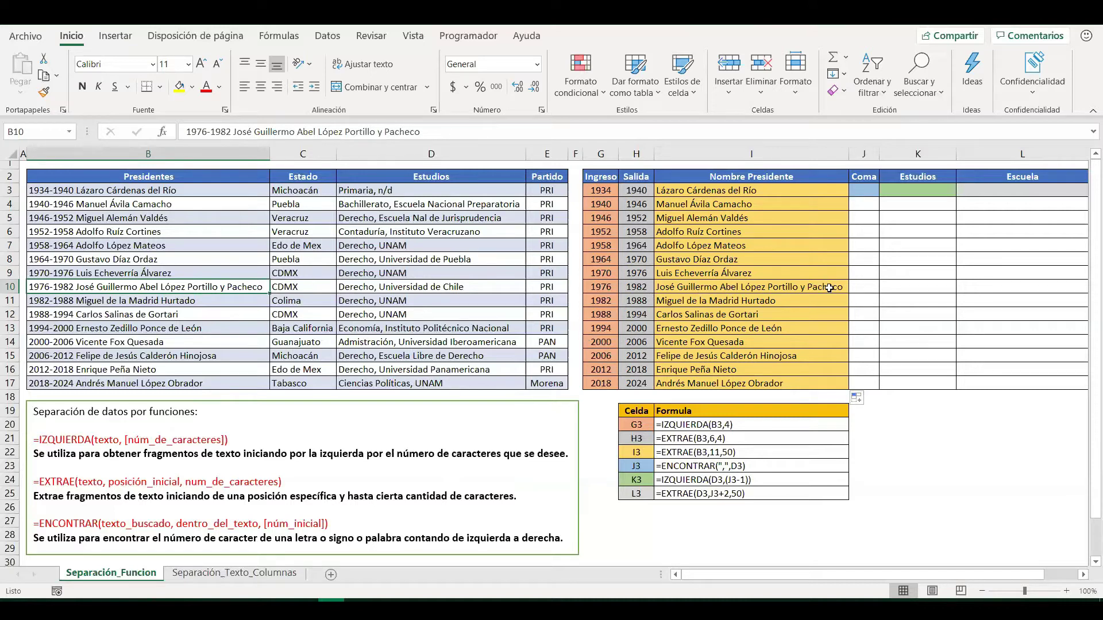
Set the number of characters in I10's EXTRAE formula to 10
{"action": "left_click", "coordinate": [826, 286]}
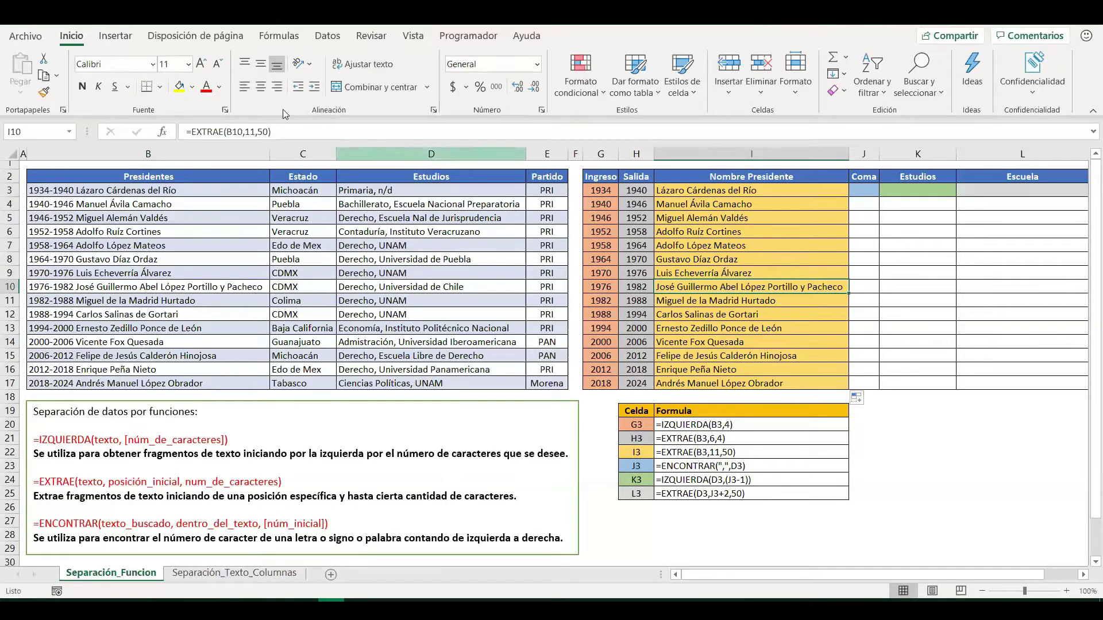
{"action": "left_click", "coordinate": [268, 131]}
{"action": "key", "text": "BackSpace"}
{"action": "key", "text": "BackSpace"}
{"action": "type", "text": "10"}
{"action": "key", "text": "Return"}
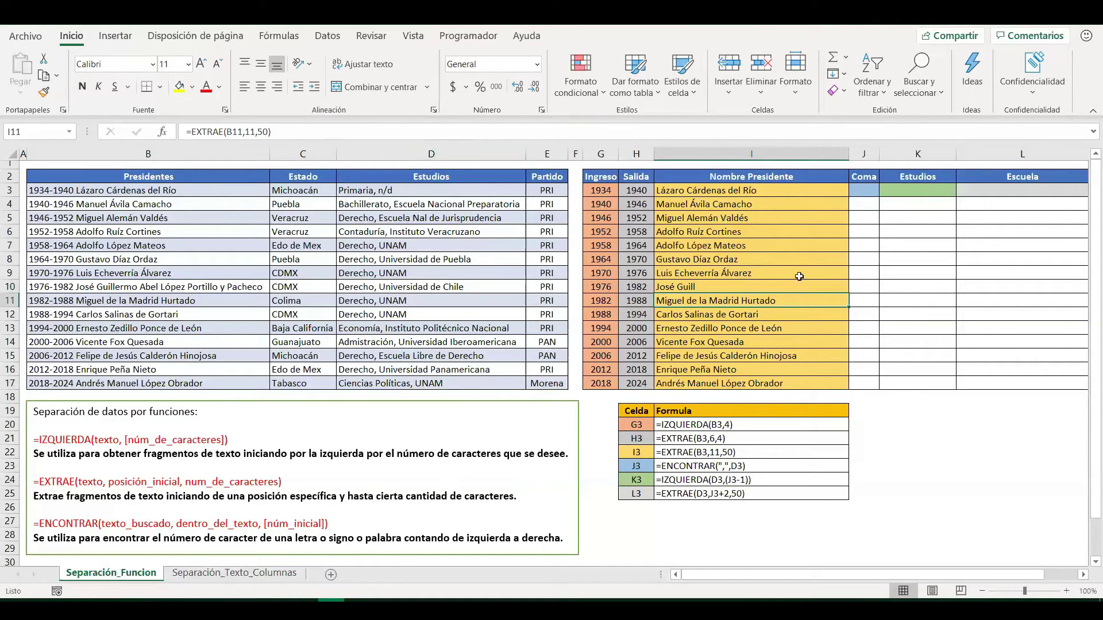
Copy I10's 10-character EXTRAE formula up to I3 and down to I17
{"action": "left_click", "coordinate": [838, 285]}
{"action": "left_click_drag", "start_coordinate": [849, 294], "coordinate": [848, 192]}
{"action": "key", "text": "ctrl+z"}
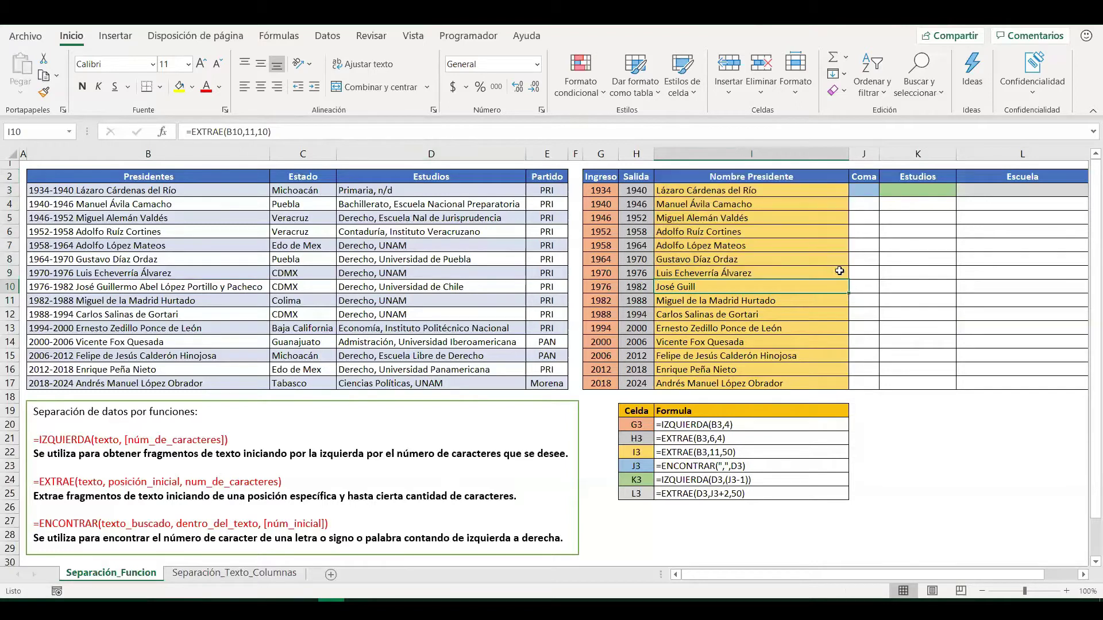
{"action": "left_click_drag", "start_coordinate": [852, 293], "coordinate": [839, 190]}
{"action": "left_click_drag", "start_coordinate": [850, 294], "coordinate": [844, 390]}
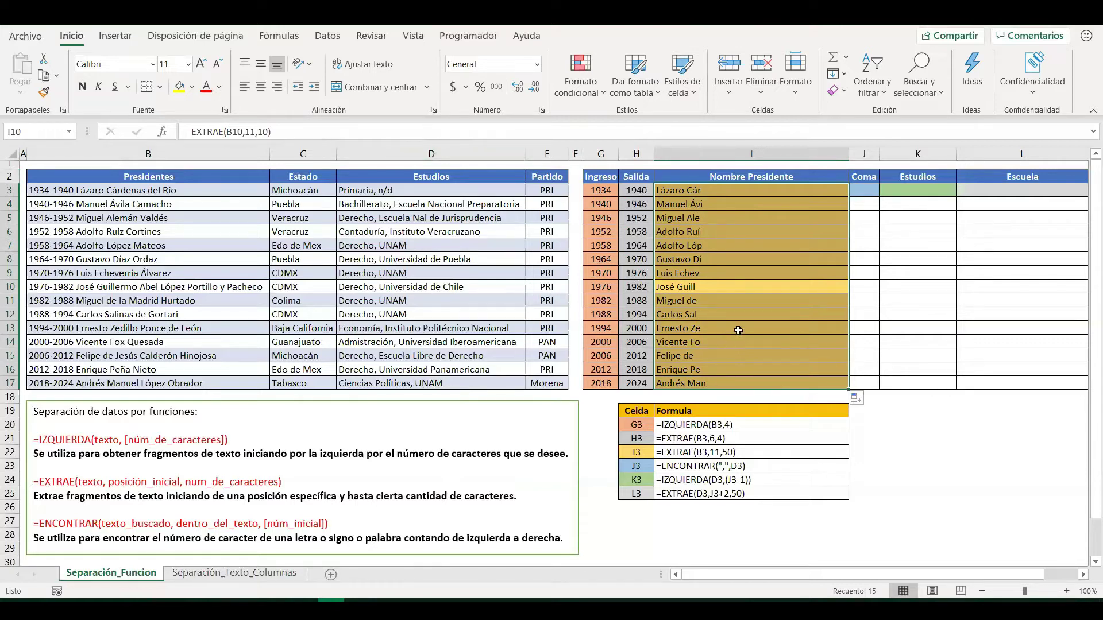
Undo the 10-character fills and edit in the Nombre Presidente column, and review the character count in I10's formula
{"action": "key", "text": "ctrl+z"}
{"action": "key", "text": "ctrl+z"}
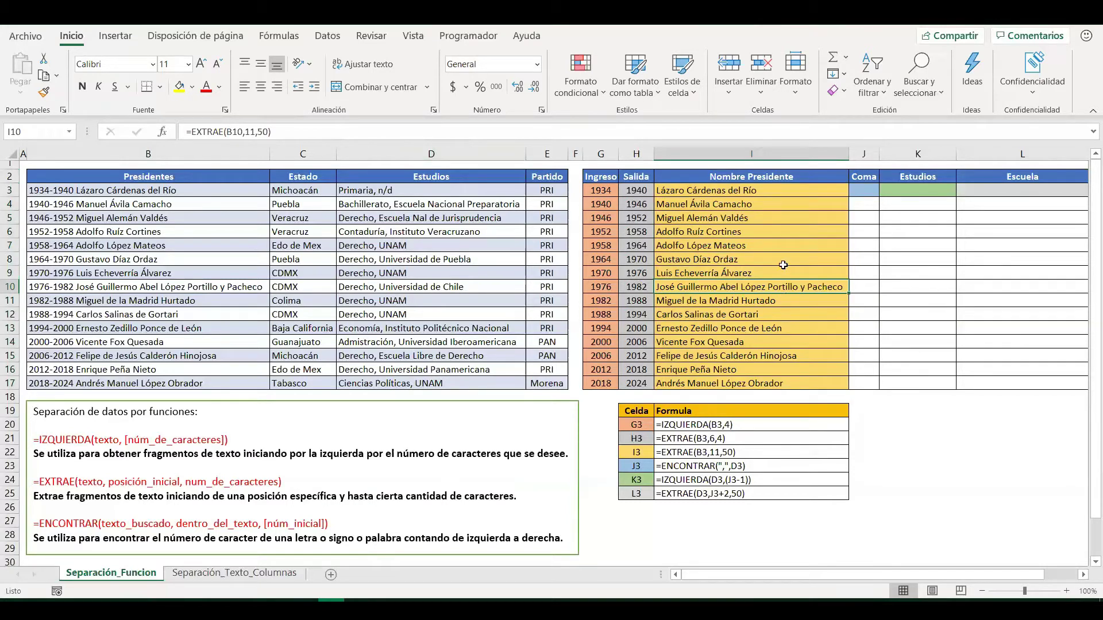
{"action": "double_click", "coordinate": [263, 131]}
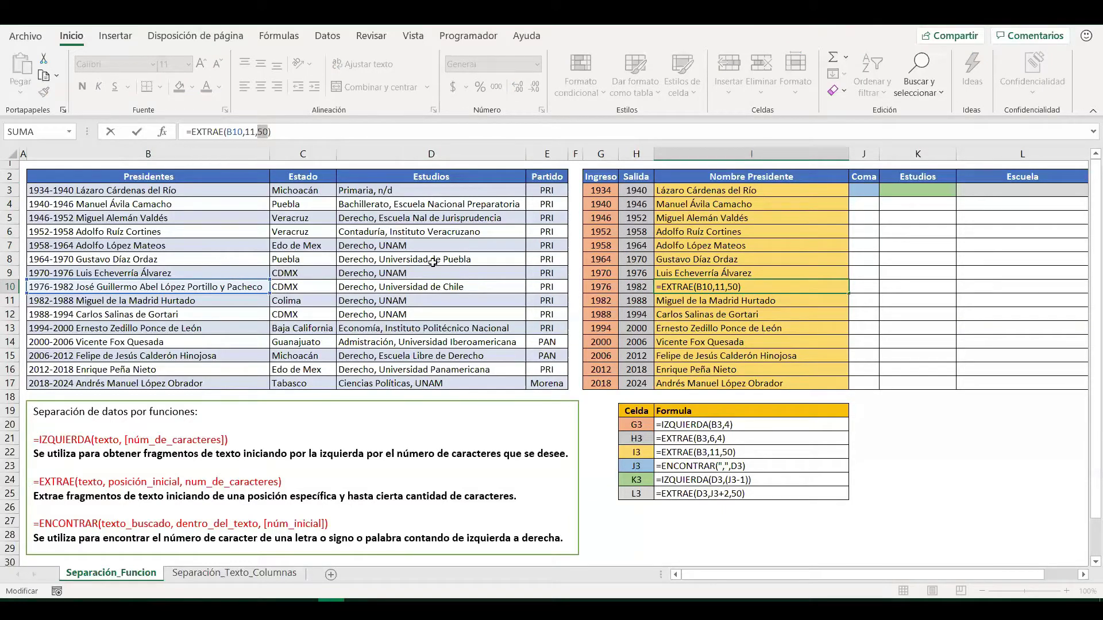
{"action": "key", "text": "Return"}
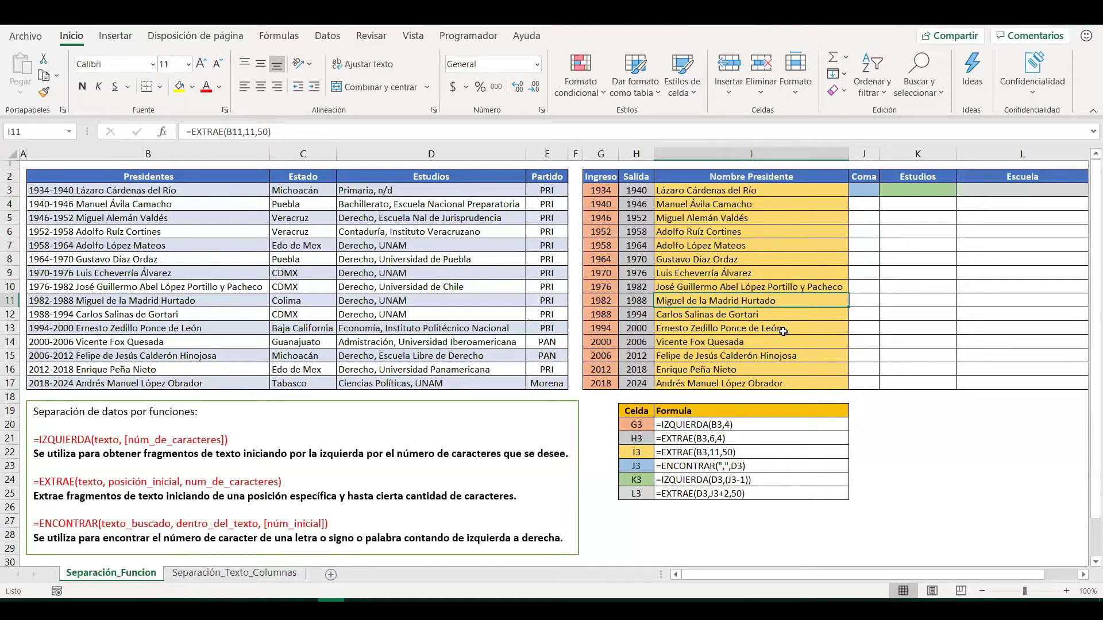
Compare the combined text in the Presidentes column with the extraction formulas in G3, H3 and I3
{"action": "left_click_drag", "start_coordinate": [221, 191], "coordinate": [207, 383]}
{"action": "left_click", "coordinate": [190, 187]}
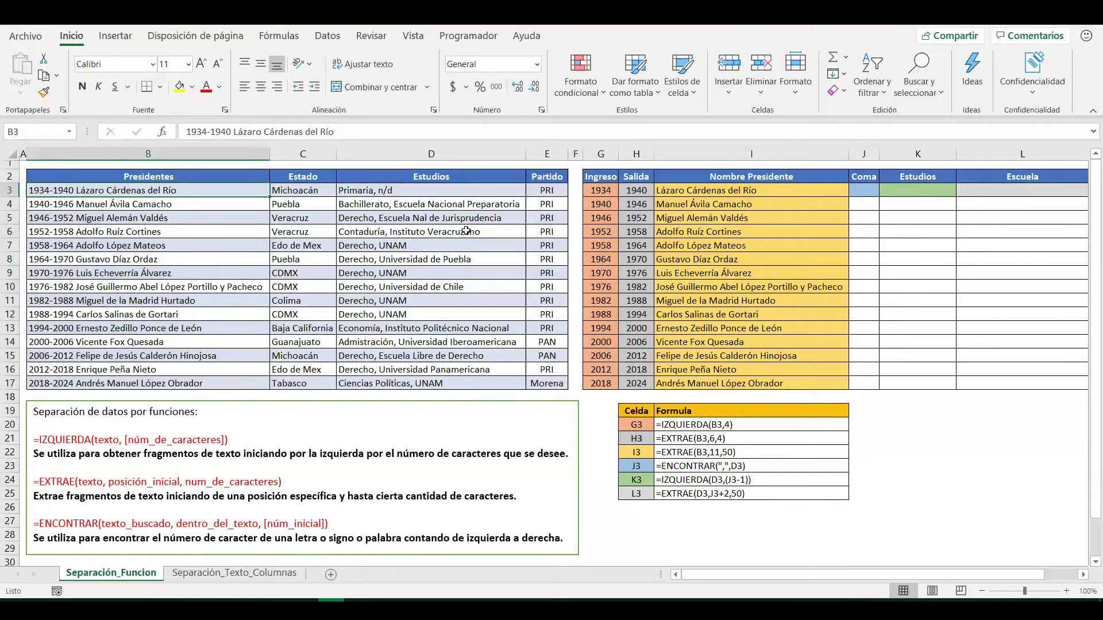
{"action": "left_click_drag", "start_coordinate": [613, 191], "coordinate": [705, 191]}
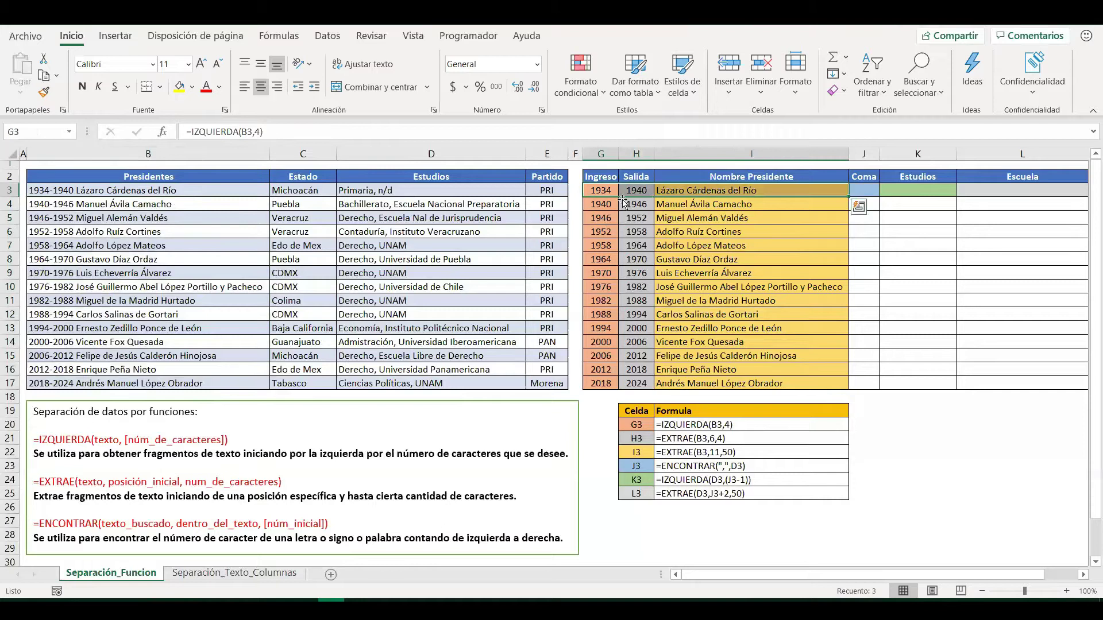
{"action": "left_click", "coordinate": [603, 190]}
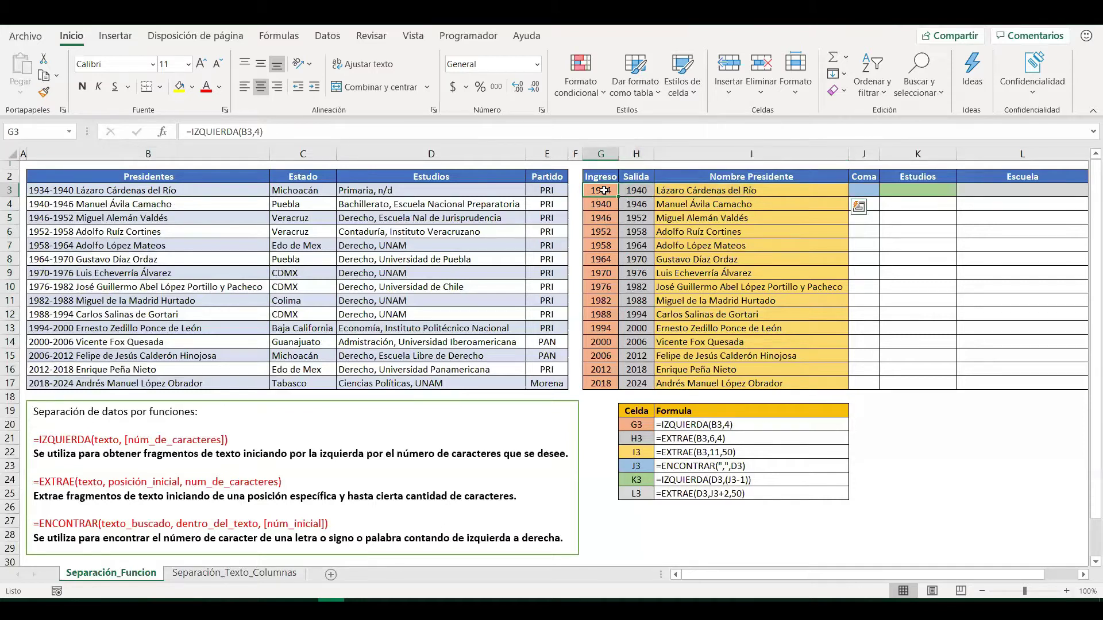
{"action": "left_click", "coordinate": [634, 190]}
{"action": "left_click", "coordinate": [703, 192]}
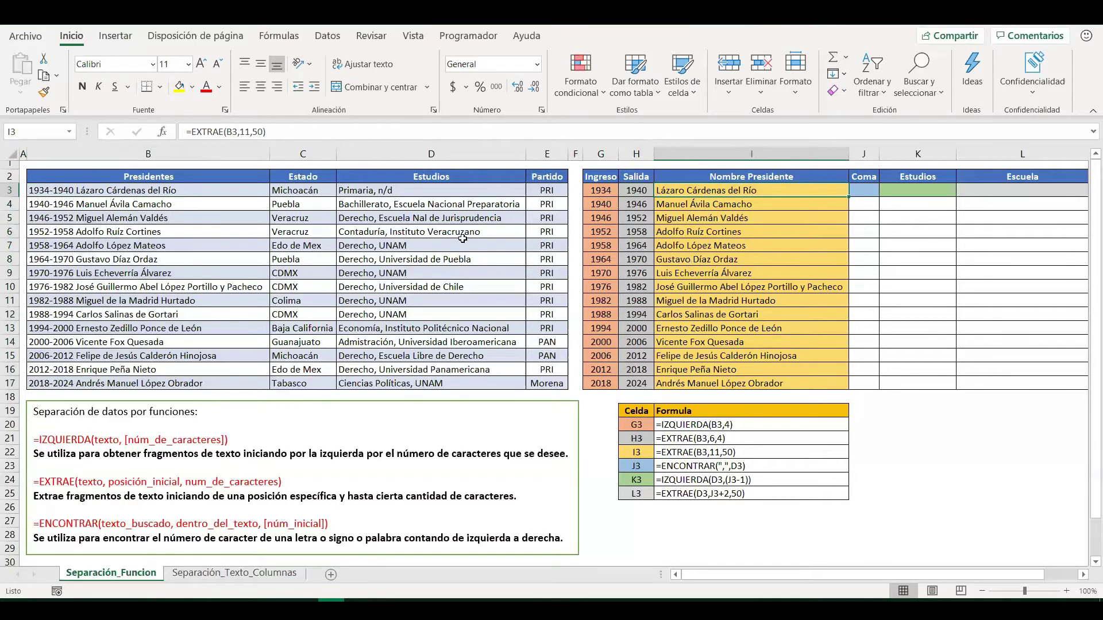
Examine the comma-separated entries in D3:D17 and the empty Coma and Escuela columns of the results table
{"action": "left_click_drag", "start_coordinate": [473, 190], "coordinate": [465, 379]}
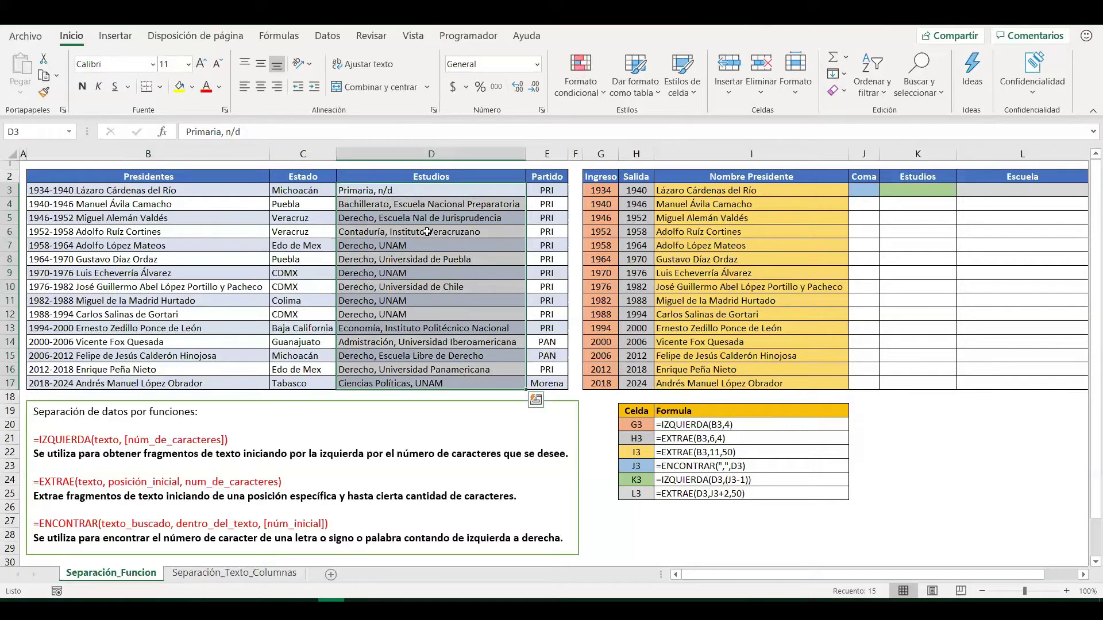
{"action": "left_click", "coordinate": [426, 189]}
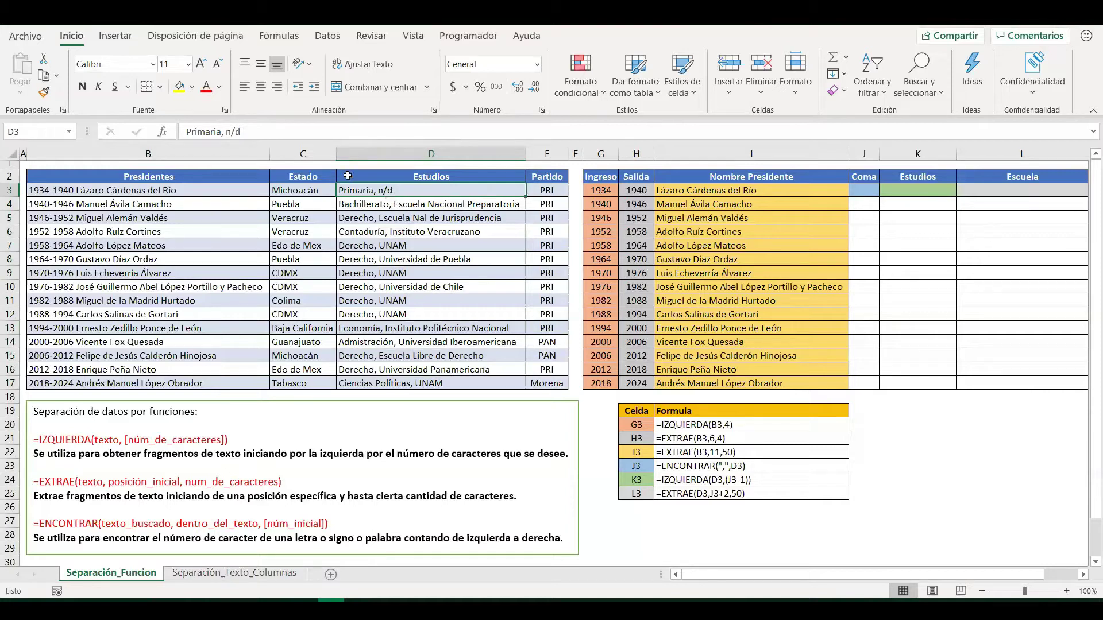
{"action": "left_click", "coordinate": [1021, 153]}
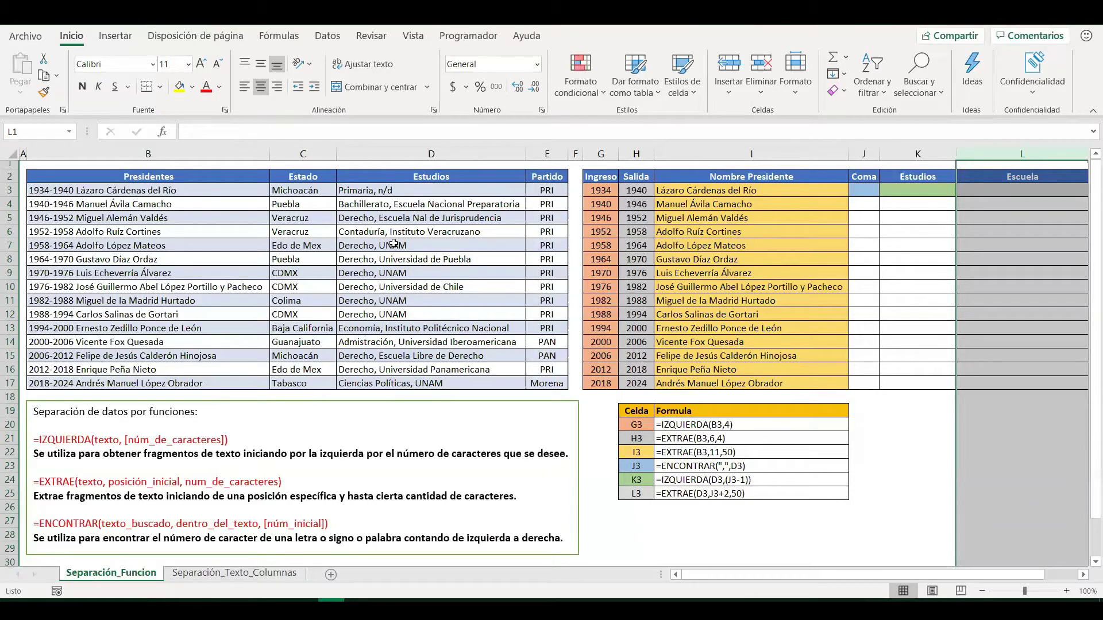
{"action": "left_click", "coordinate": [865, 151]}
{"action": "left_click", "coordinate": [860, 189]}
{"action": "left_click_drag", "start_coordinate": [860, 200], "coordinate": [864, 384]}
{"action": "left_click", "coordinate": [863, 153]}
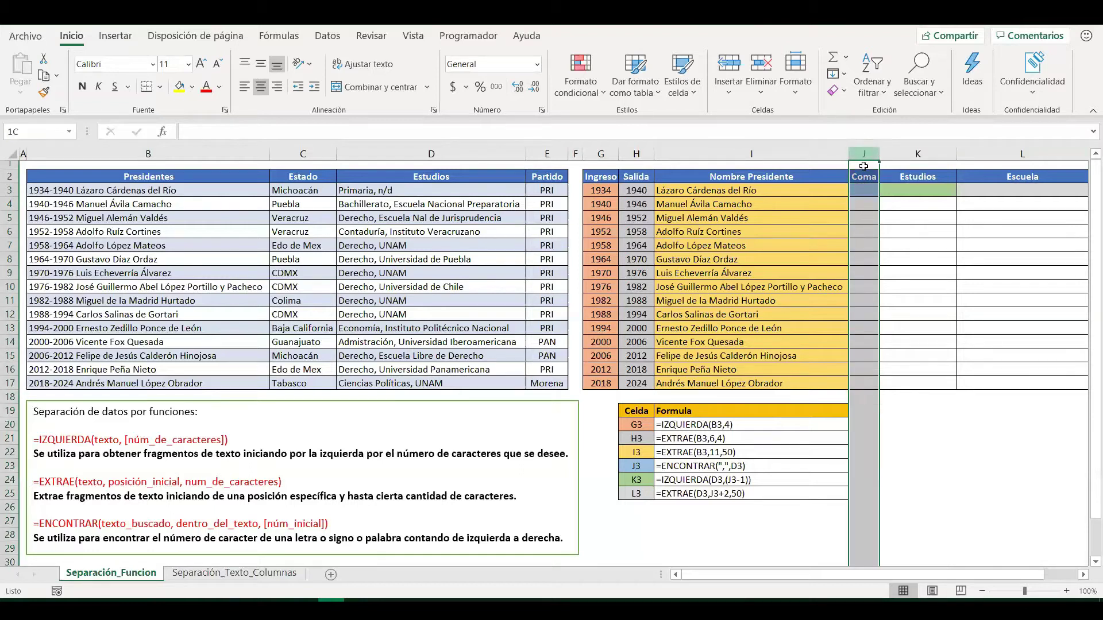
{"action": "left_click", "coordinate": [864, 176]}
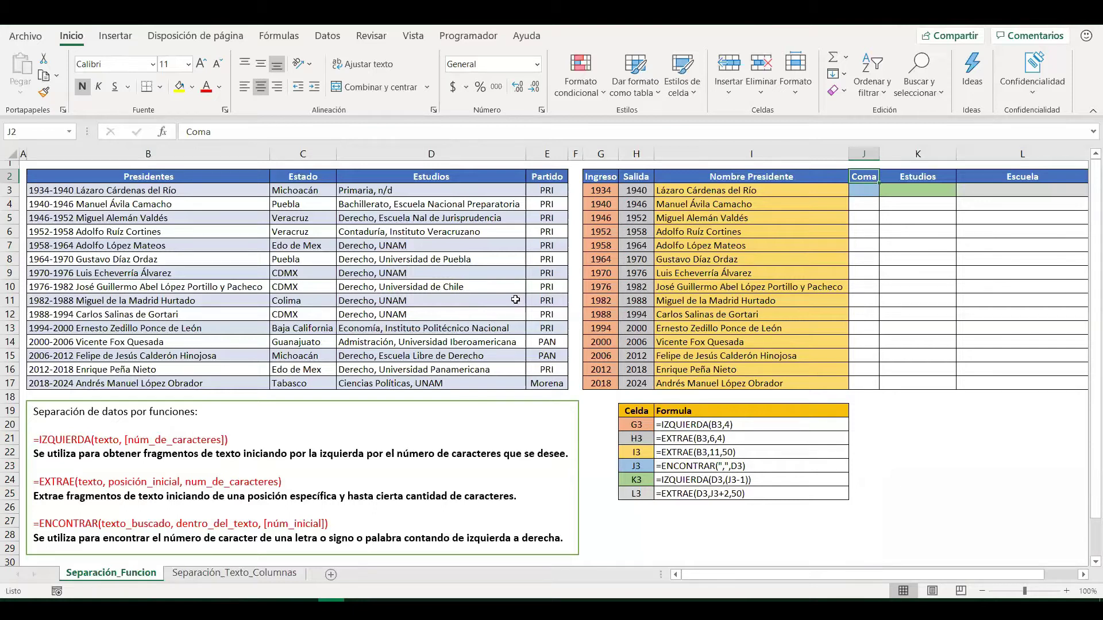
Enter =ENCONTRAR(",",D3) in J3 to find the comma's position in the studies text
{"action": "left_click", "coordinate": [867, 190]}
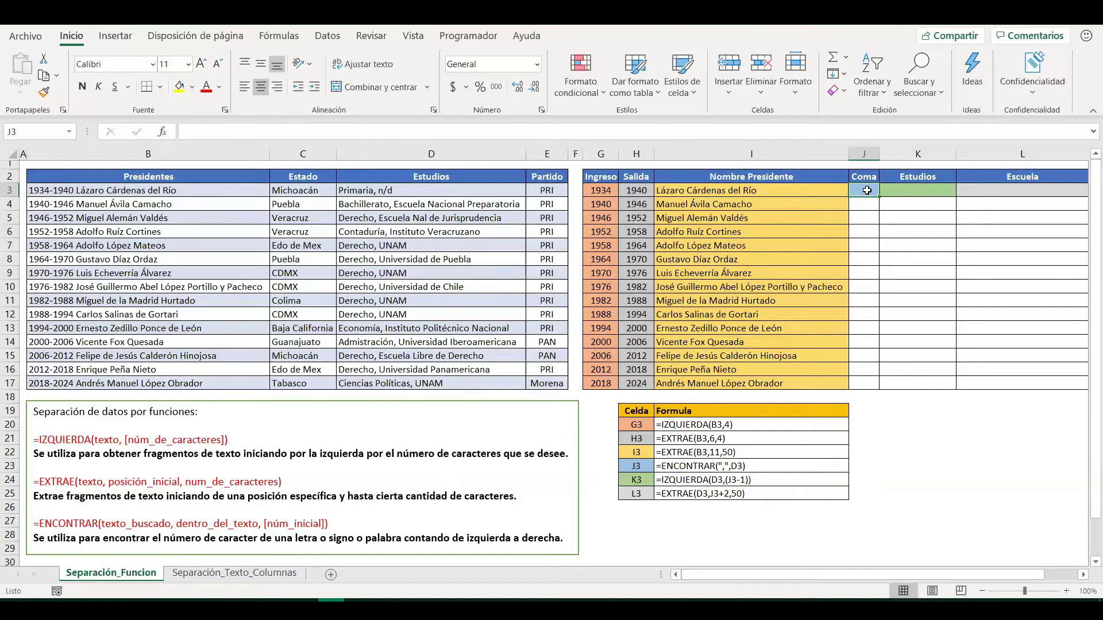
{"action": "type", "text": "=encont"}
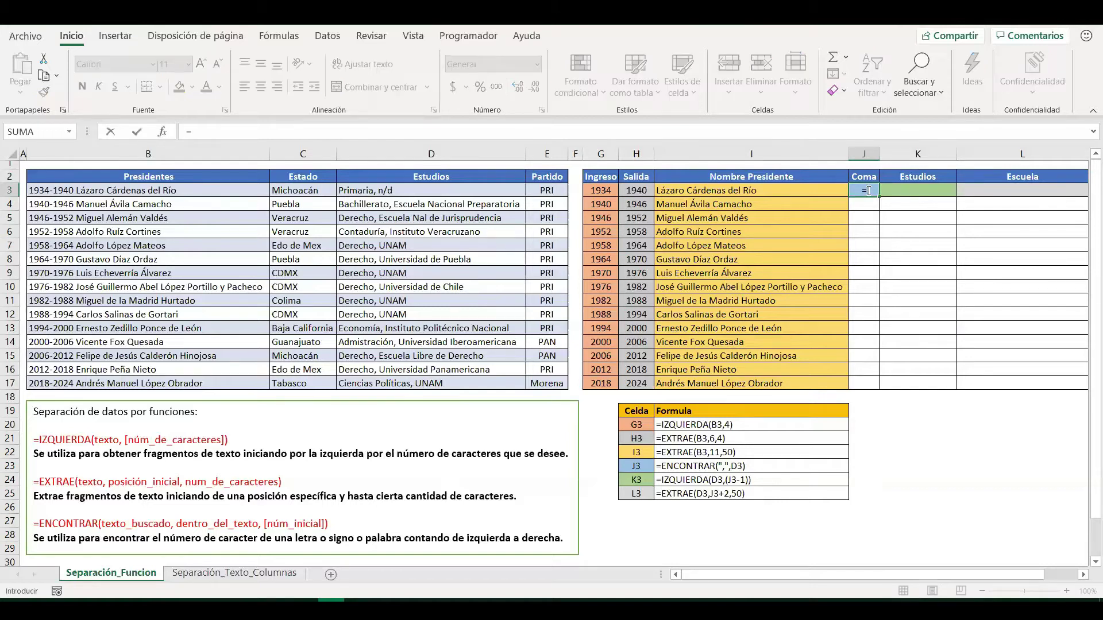
{"action": "type", "text": "rar"}
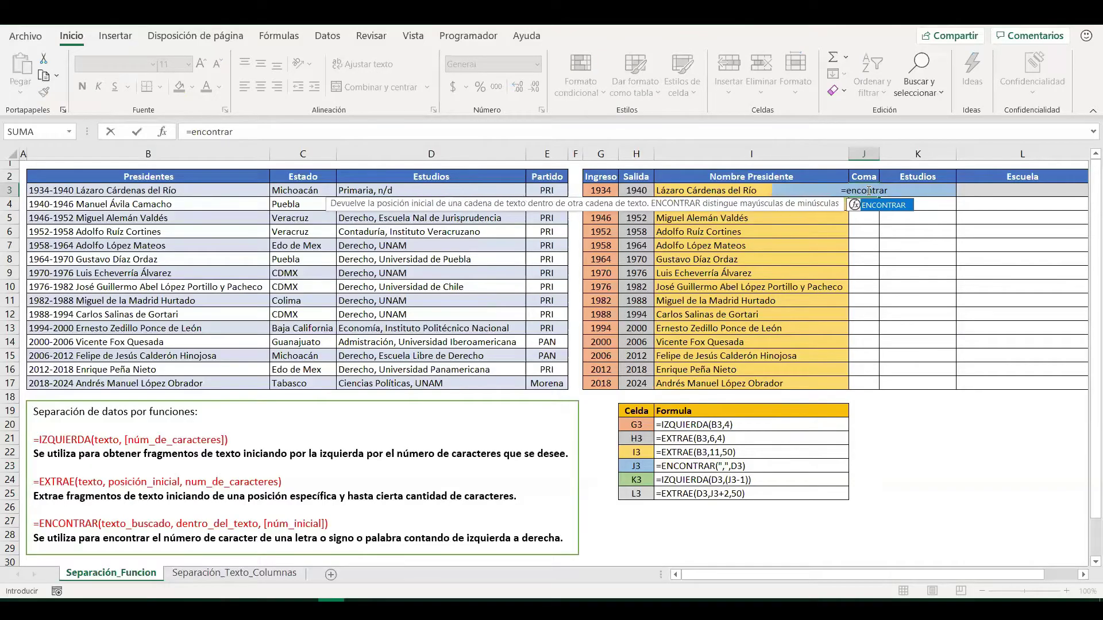
{"action": "type", "text": "("}
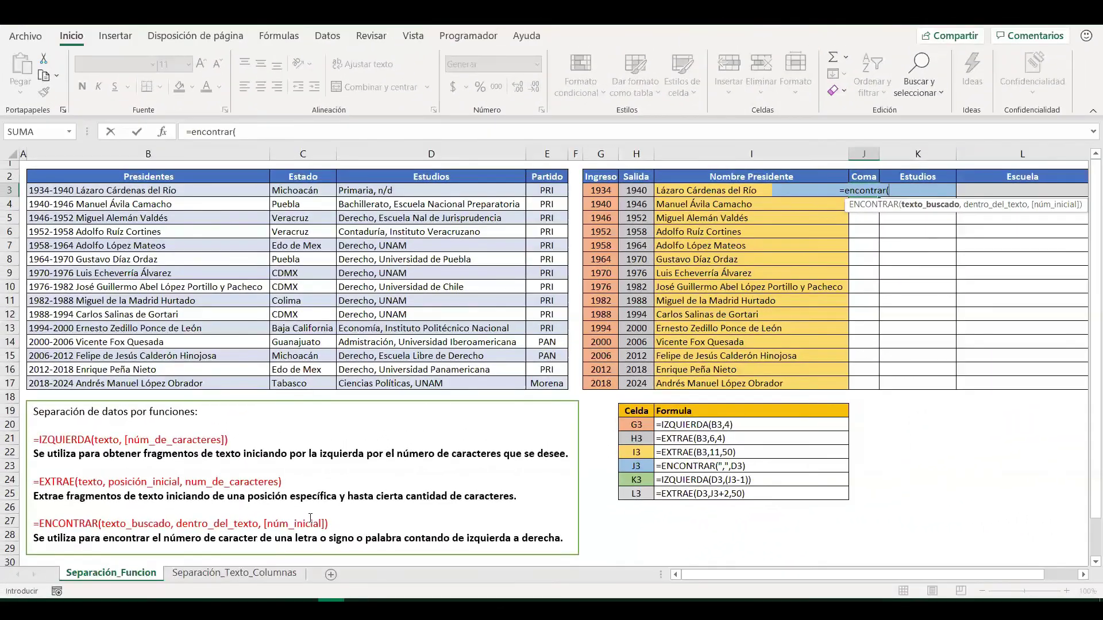
{"action": "type", "text": "\""}
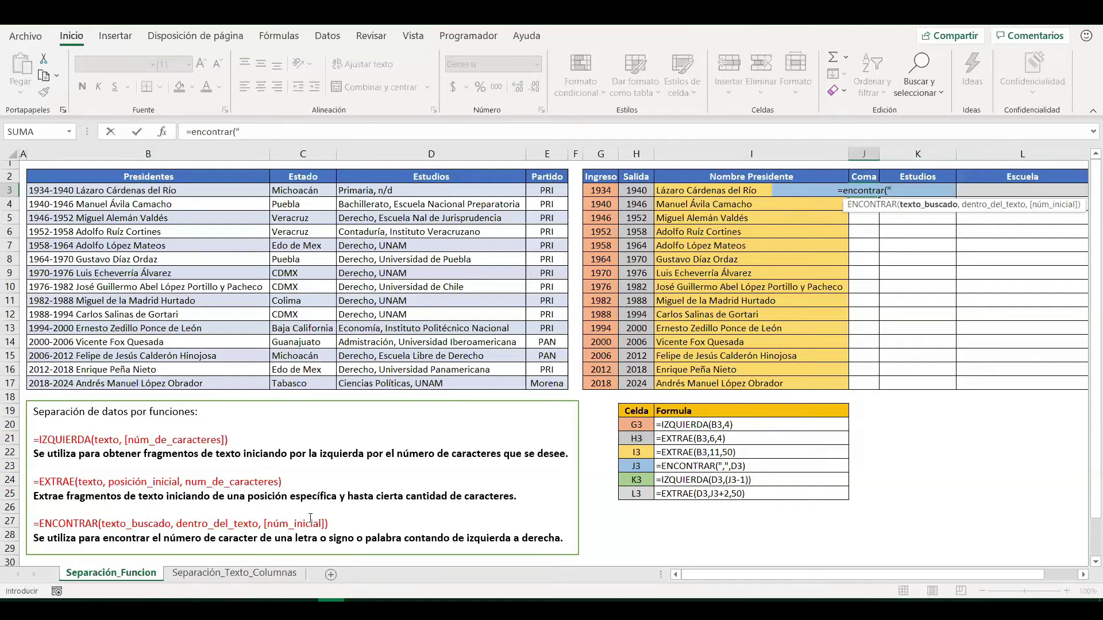
{"action": "type", "text": ",\""}
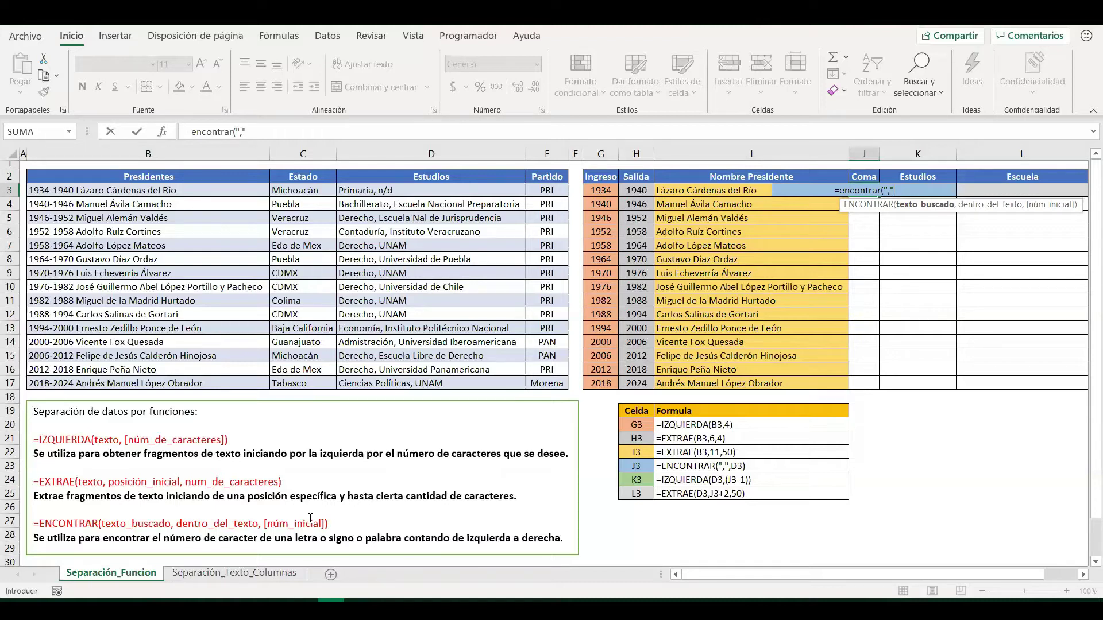
{"action": "type", "text": ","}
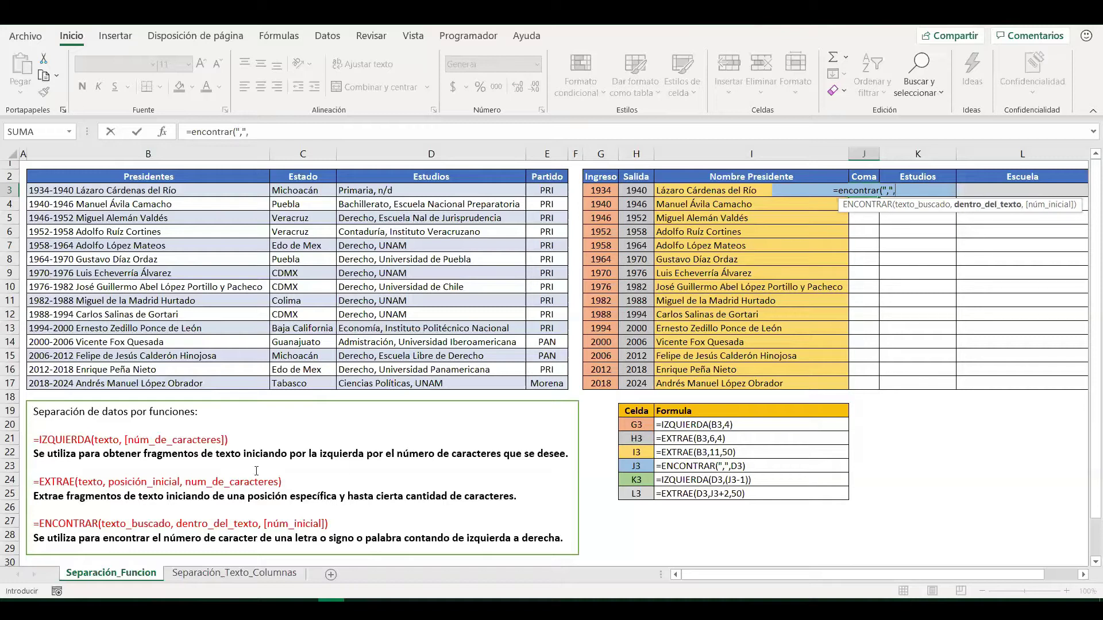
{"action": "left_click", "coordinate": [483, 188]}
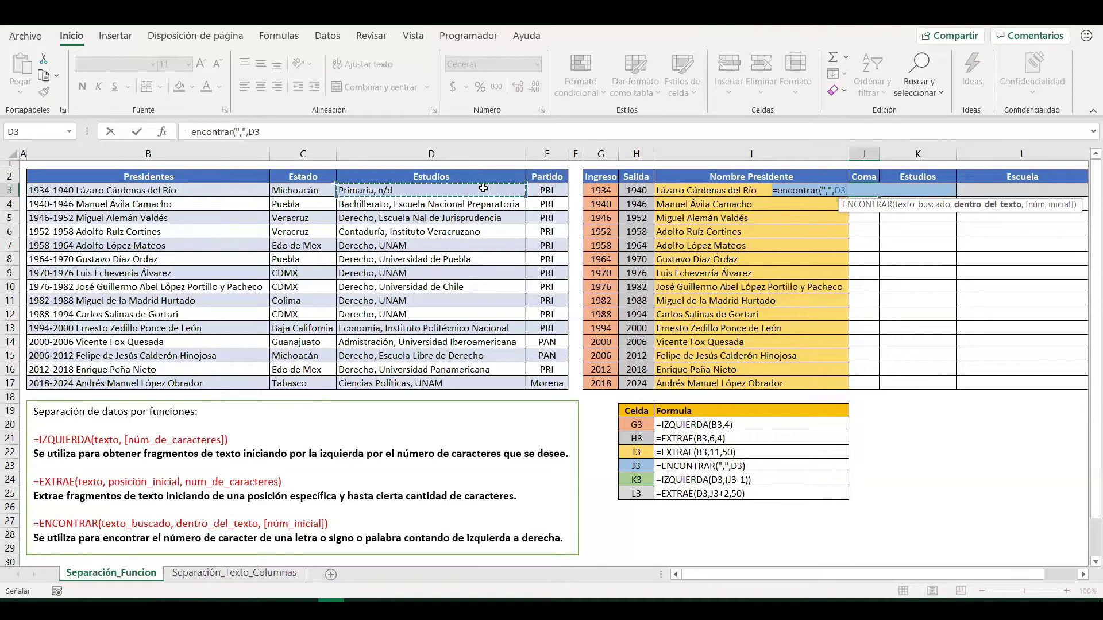
{"action": "type", "text": ")"}
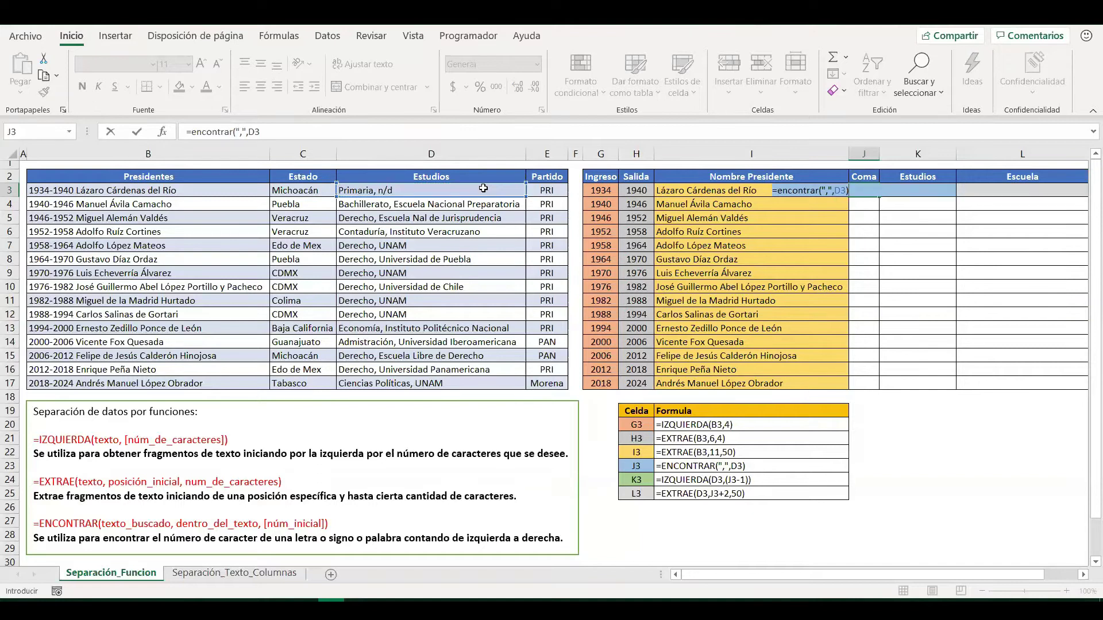
{"action": "key", "text": "Return"}
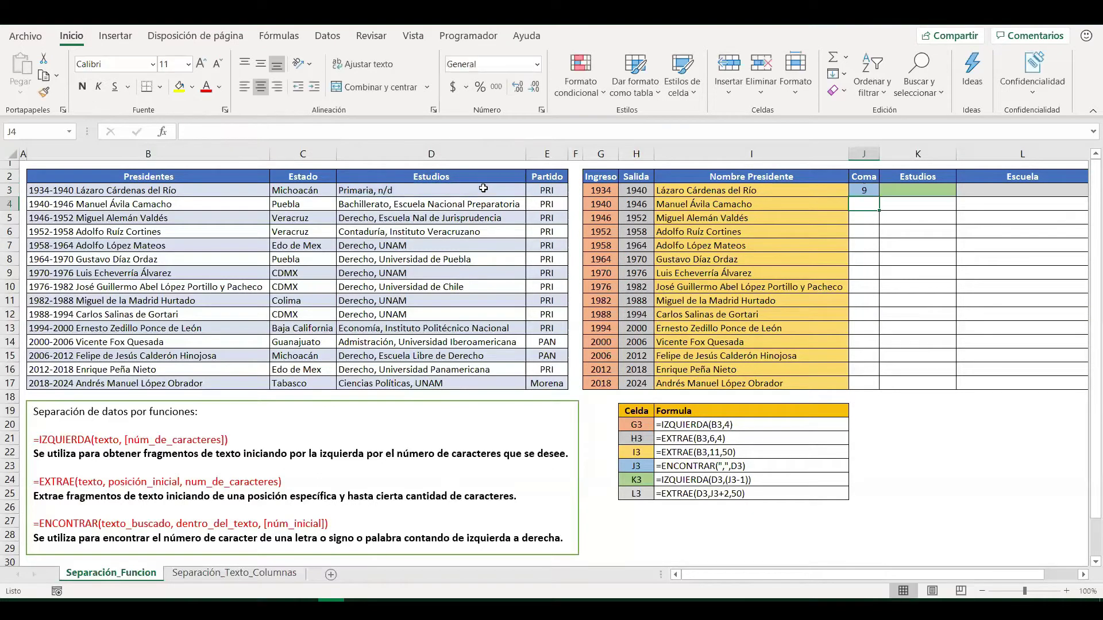
Fill the ENCONTRAR formula from J3 down the Coma column through J17 and check it against the studies text
{"action": "left_click", "coordinate": [870, 193]}
{"action": "left_click_drag", "start_coordinate": [879, 194], "coordinate": [880, 391]}
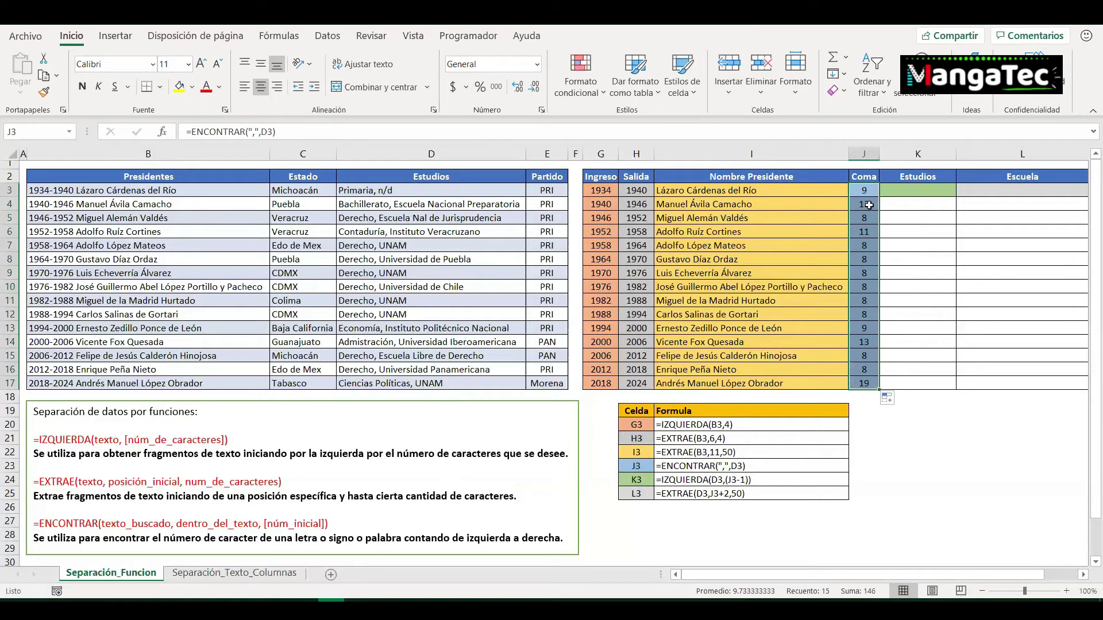
{"action": "left_click", "coordinate": [402, 190]}
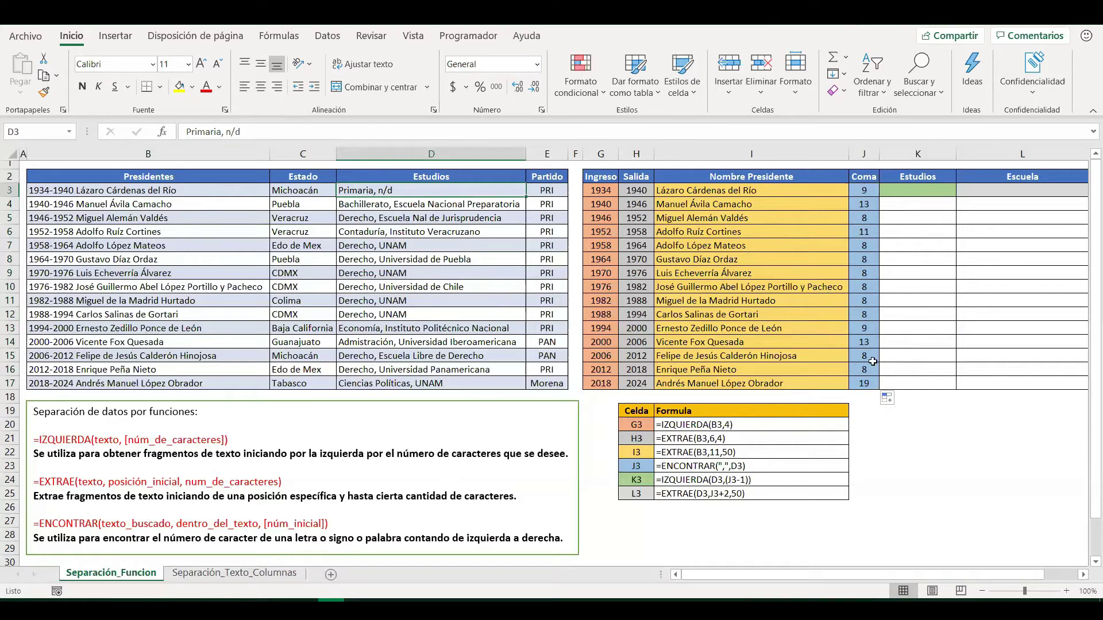
{"action": "left_click", "coordinate": [864, 383]}
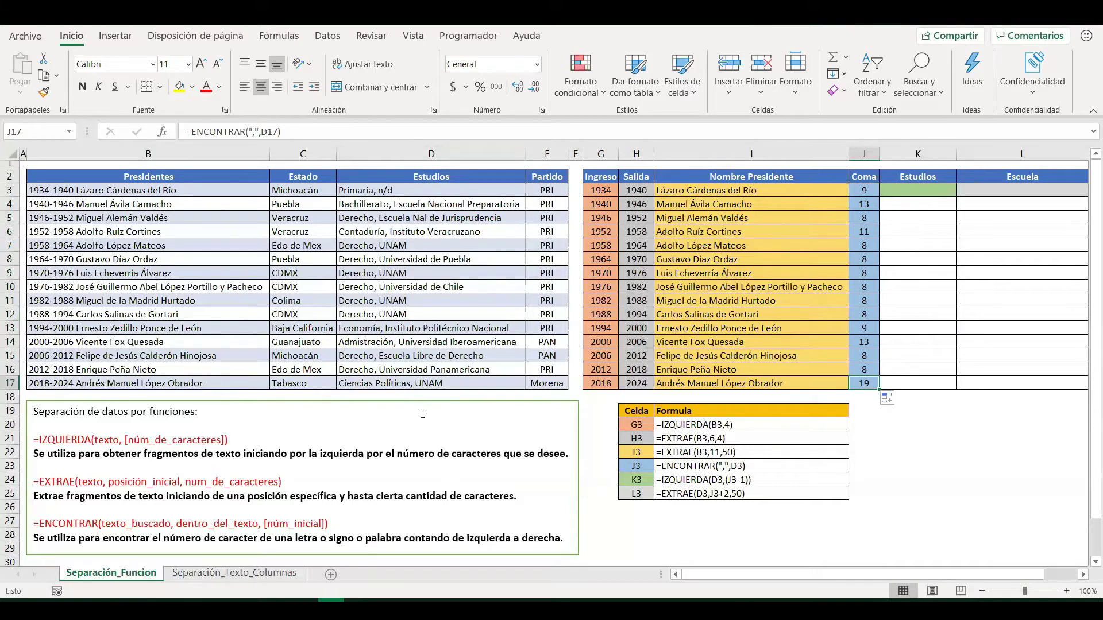
Enter =IZQUIERDA(D3,J3-1) in K3 to extract the studies text before the comma
{"action": "left_click", "coordinate": [922, 190]}
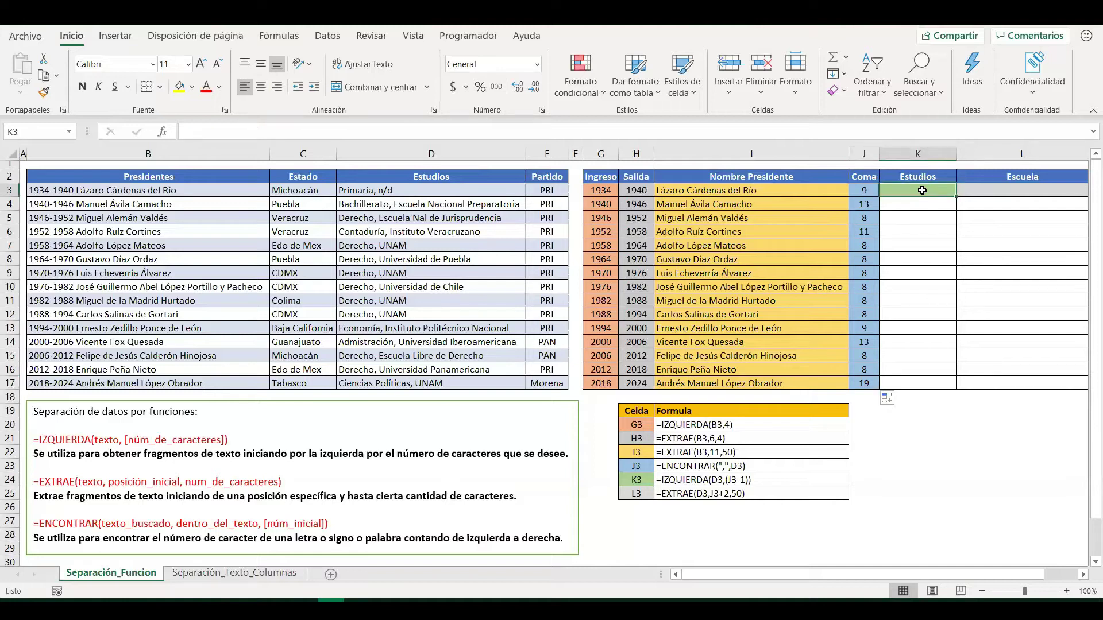
{"action": "type", "text": "=("}
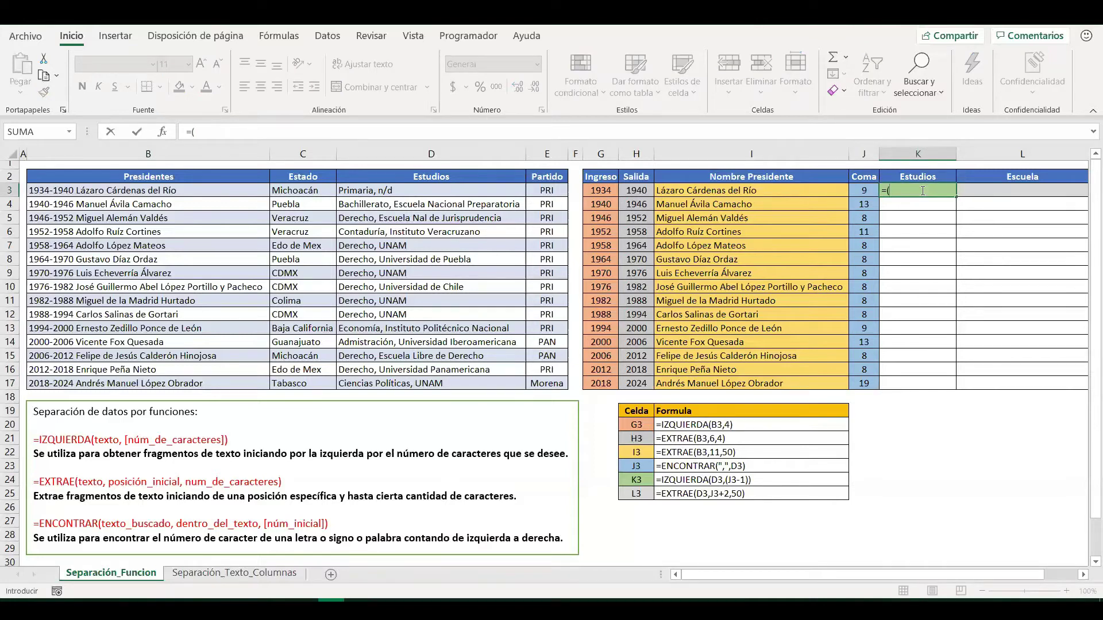
{"action": "type", "text": "IZQUIERDA("}
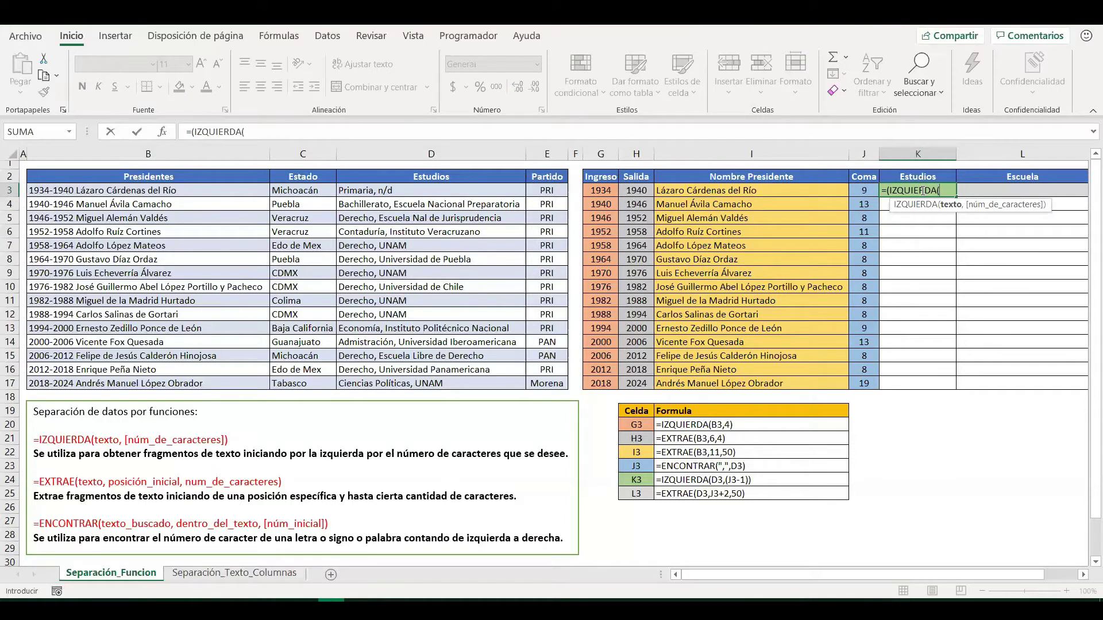
{"action": "left_click", "coordinate": [498, 194]}
{"action": "type", "text": ","}
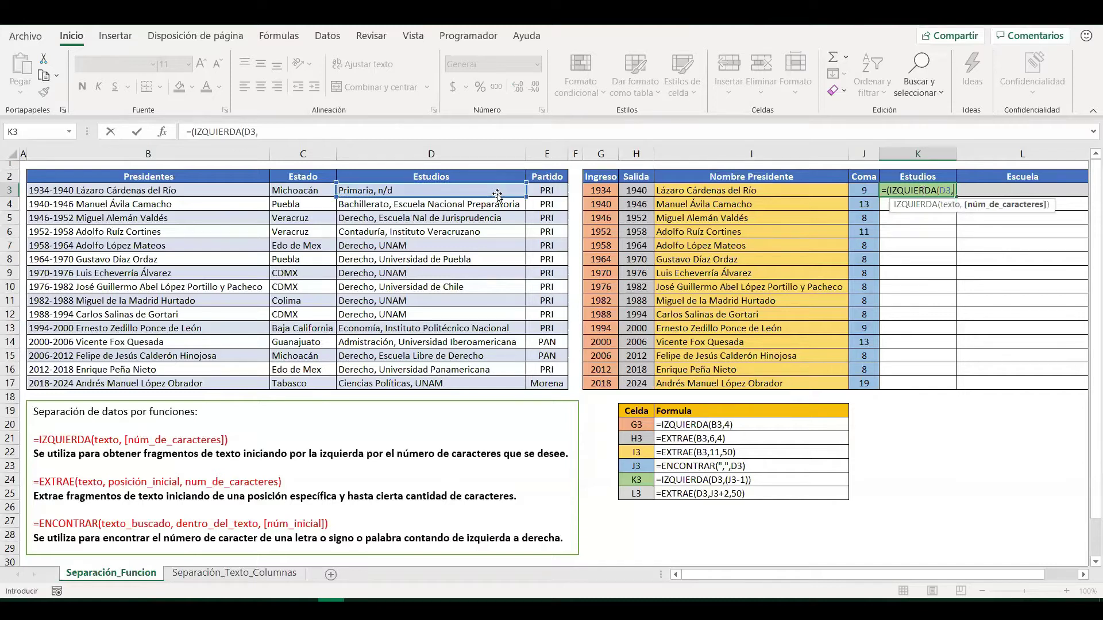
{"action": "left_click", "coordinate": [196, 132]}
{"action": "key", "text": "BackSpace"}
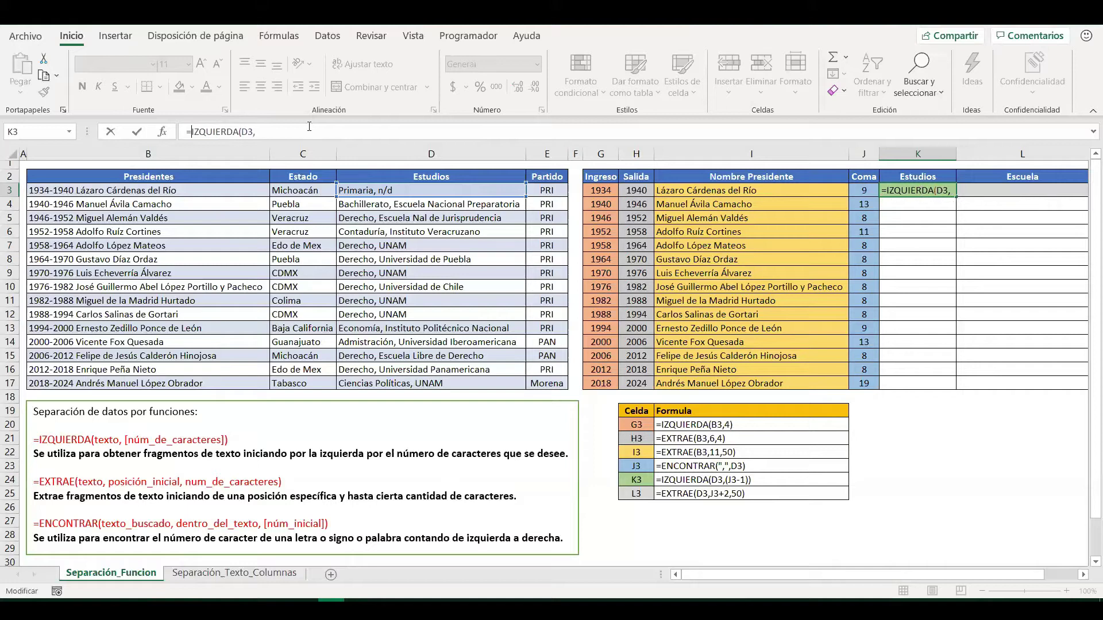
{"action": "left_click", "coordinate": [300, 128]}
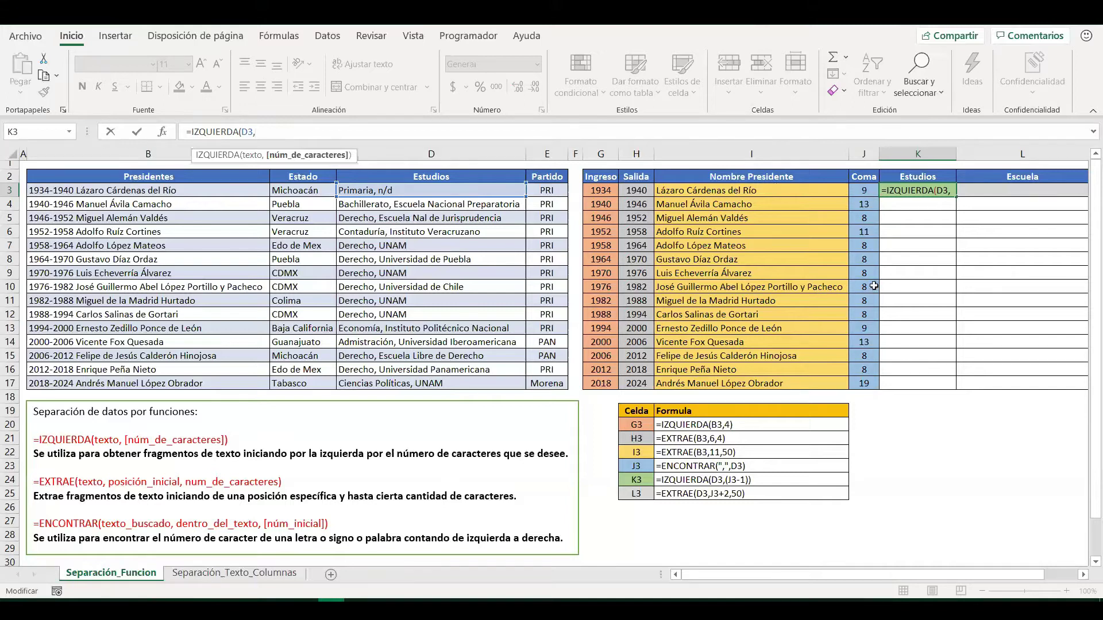
{"action": "left_click", "coordinate": [864, 192]}
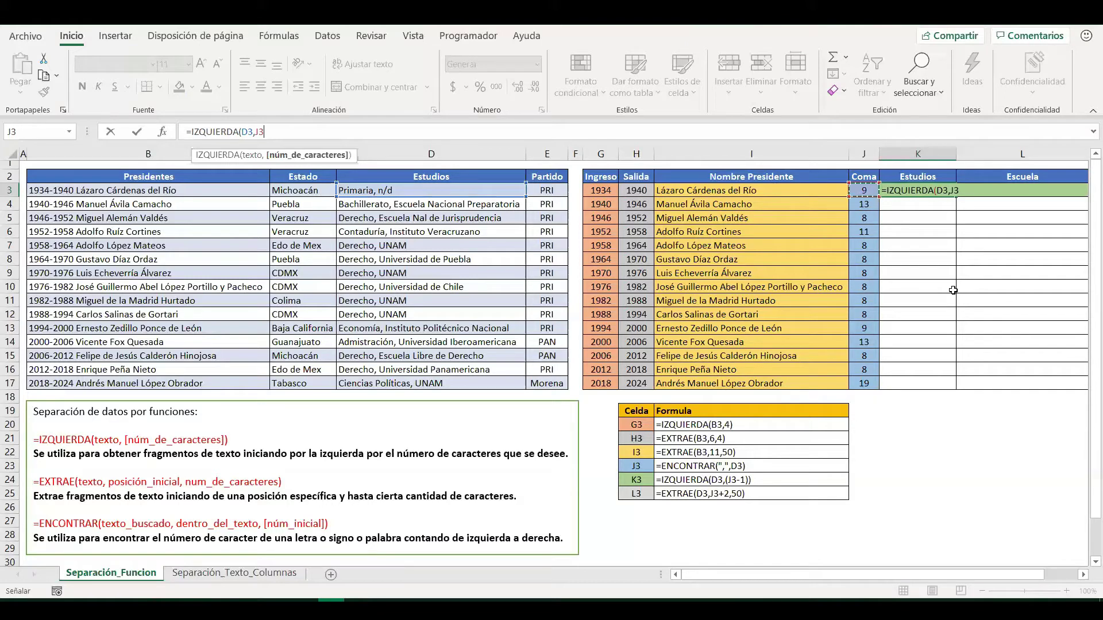
{"action": "type", "text": "-1"}
{"action": "type", "text": ")"}
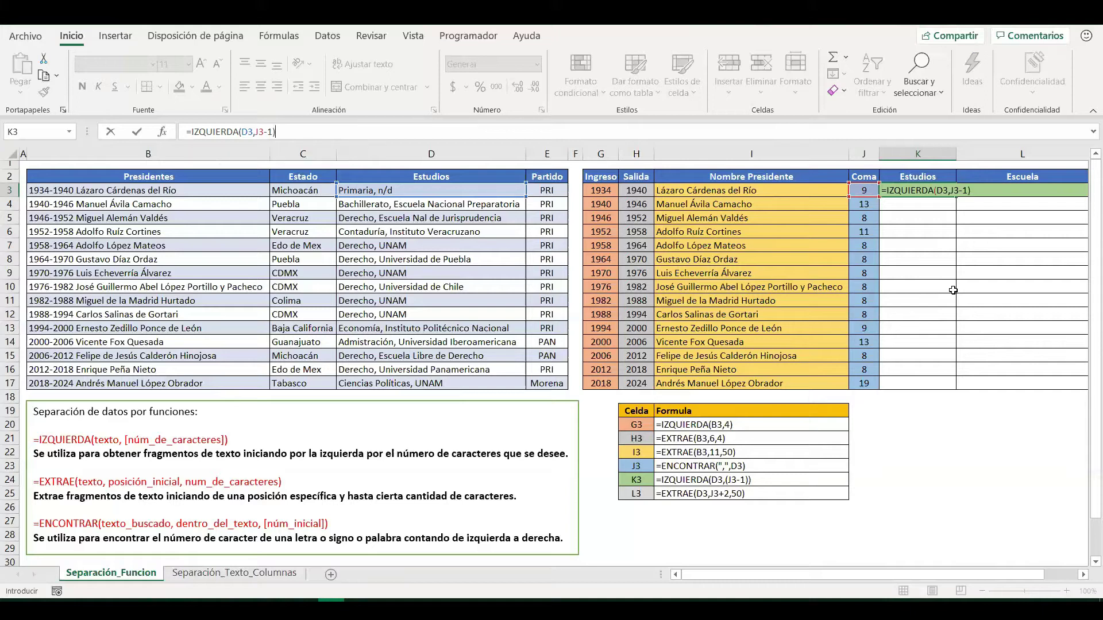
{"action": "key", "text": "Return"}
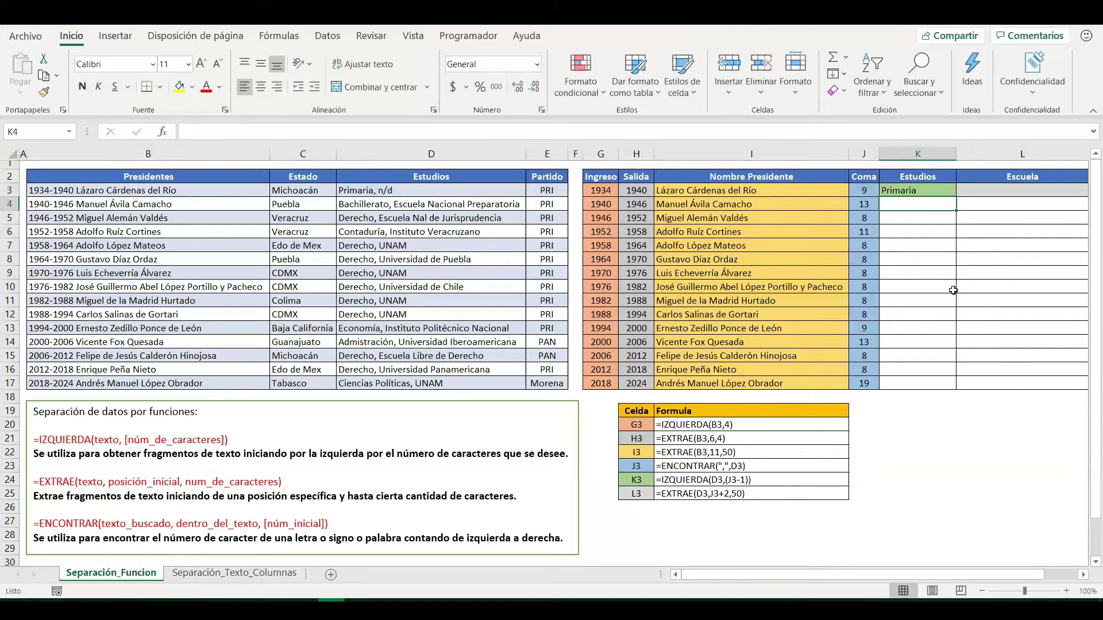
Fill the IZQUIERDA formula from K3 down to K17 and fit the results table's Estudios column to its contents
{"action": "left_click", "coordinate": [926, 192]}
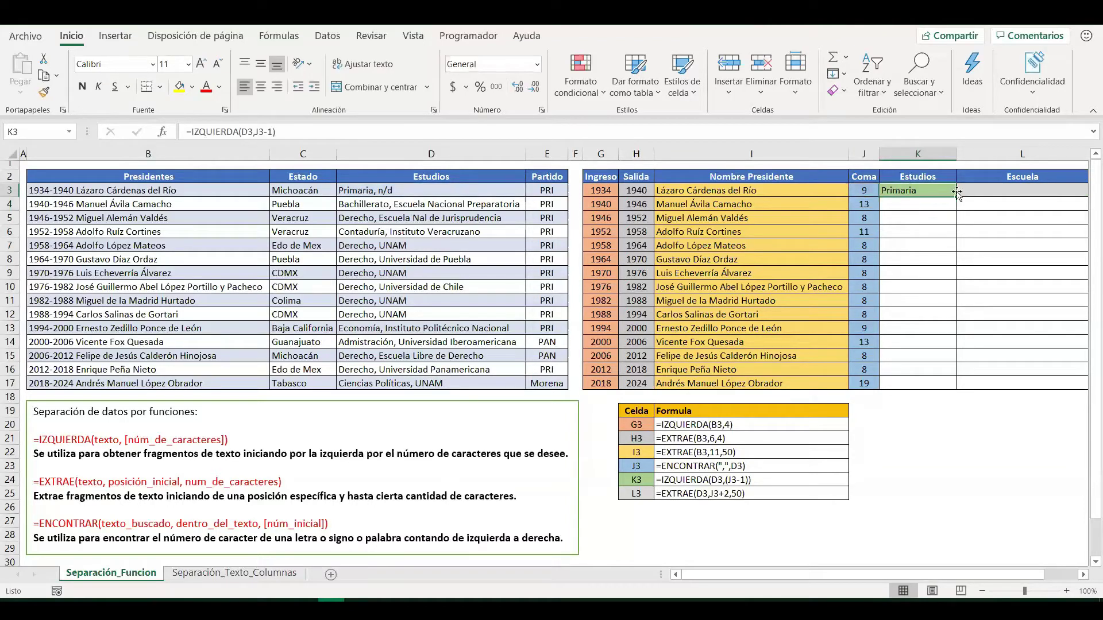
{"action": "left_click_drag", "start_coordinate": [956, 195], "coordinate": [951, 387]}
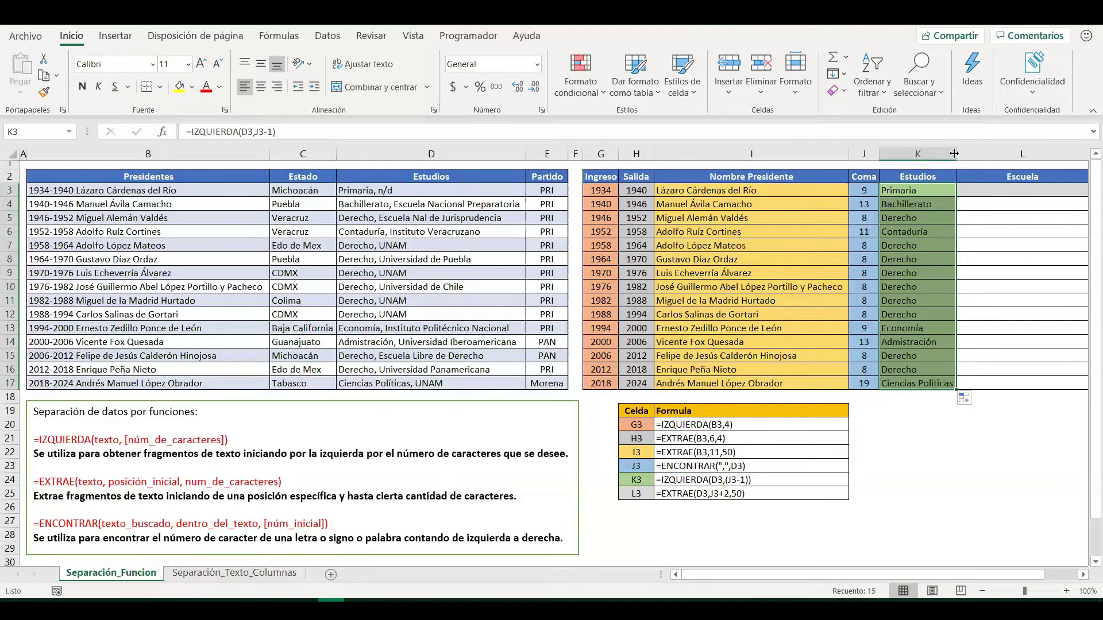
{"action": "left_click_drag", "start_coordinate": [956, 154], "coordinate": [981, 154]}
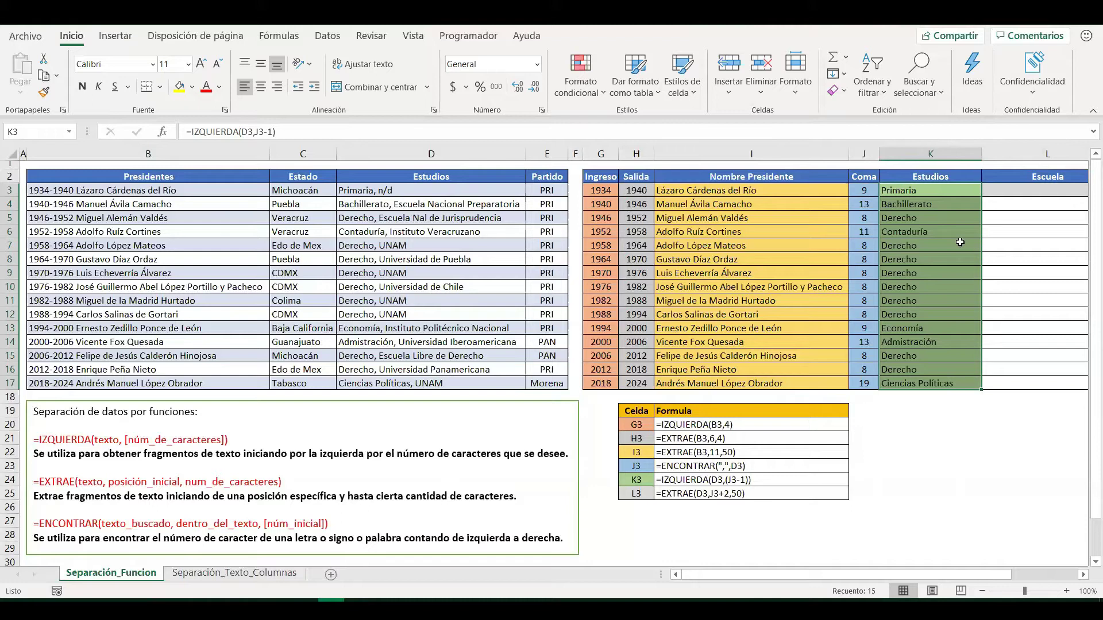
{"action": "double_click", "coordinate": [982, 154]}
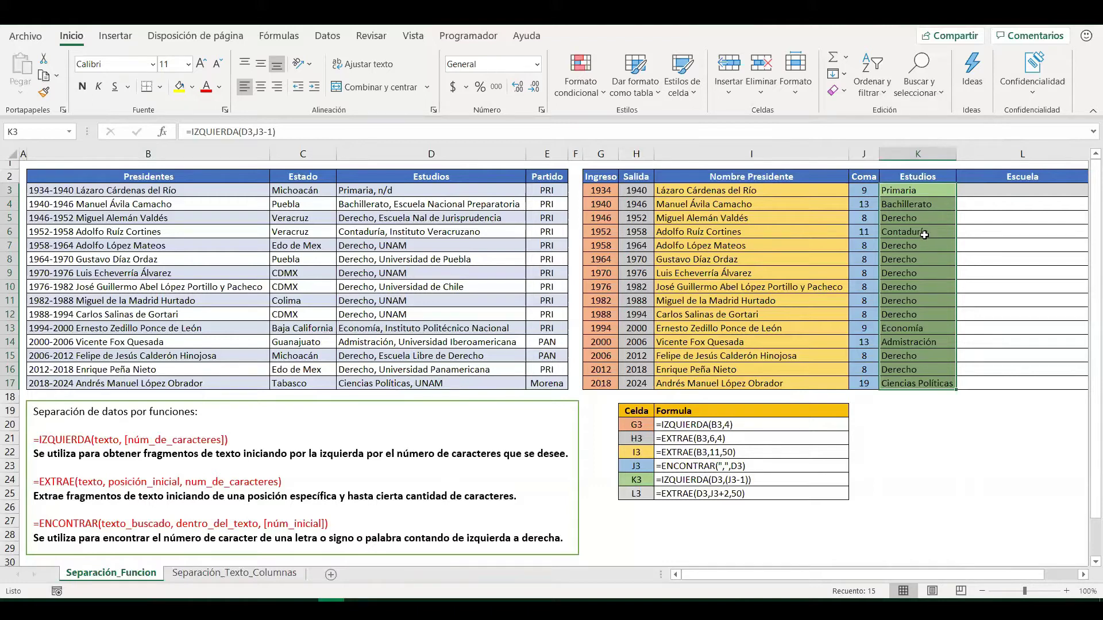
{"action": "left_click", "coordinate": [934, 383]}
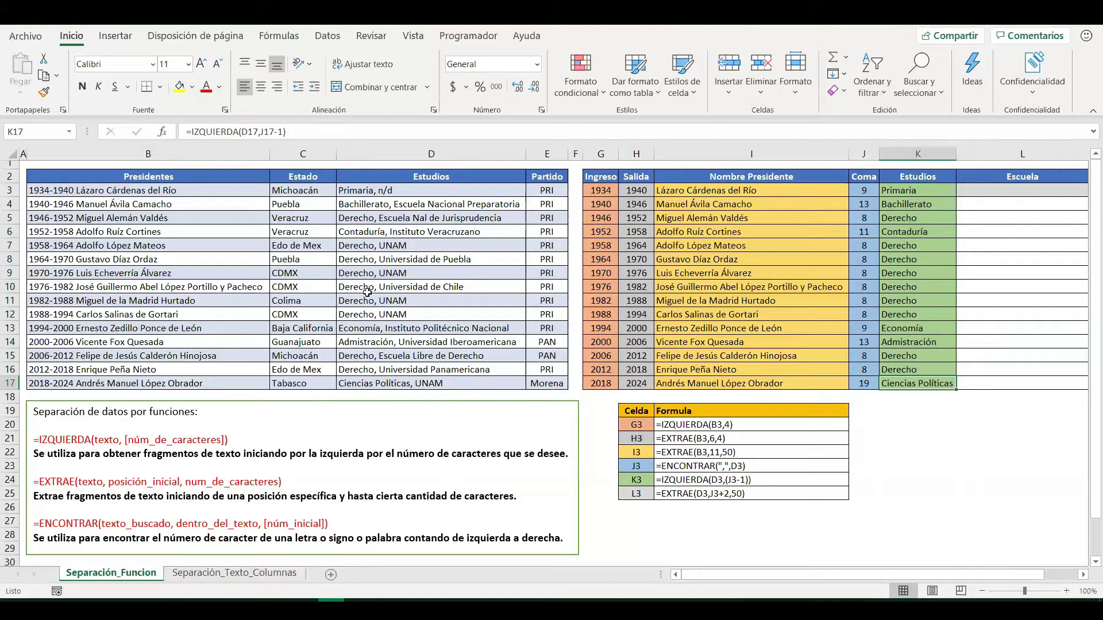
Enter =EXTRAE(D3,J3+2,50) in L3 to extract the school name after the comma
{"action": "left_click", "coordinate": [988, 190]}
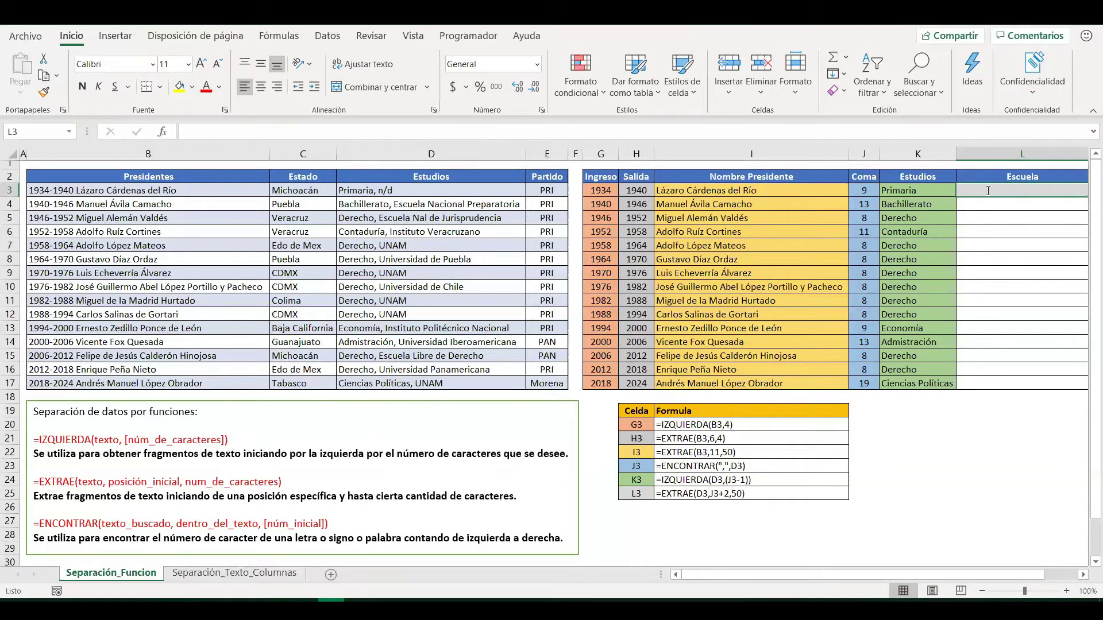
{"action": "type", "text": "=extr"}
{"action": "type", "text": "a("}
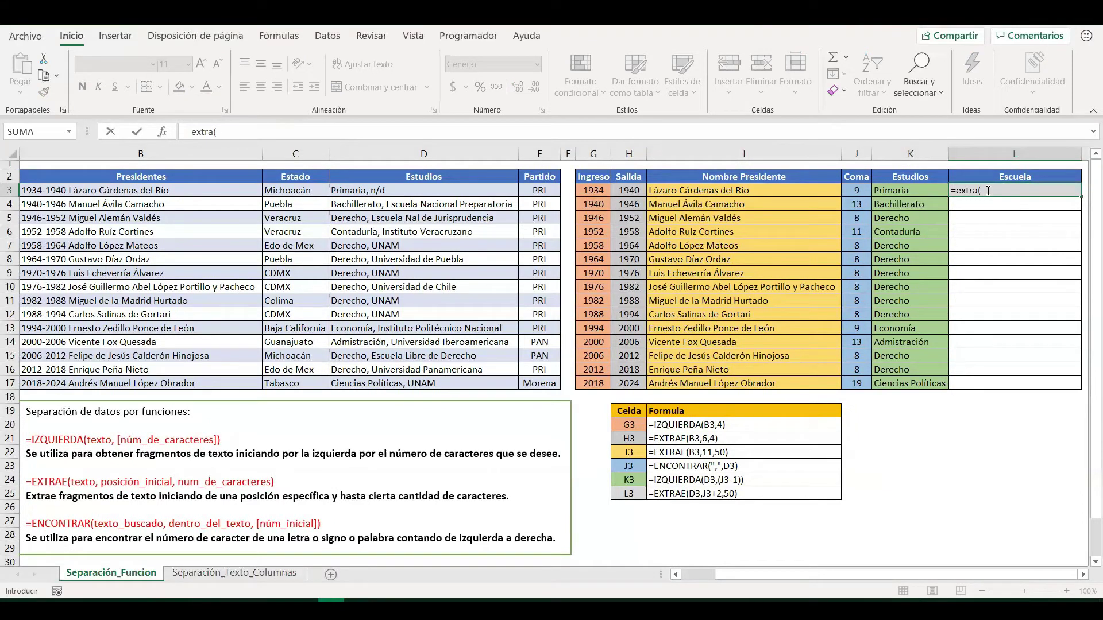
{"action": "key", "text": "BackSpace"}
{"action": "type", "text": "e"}
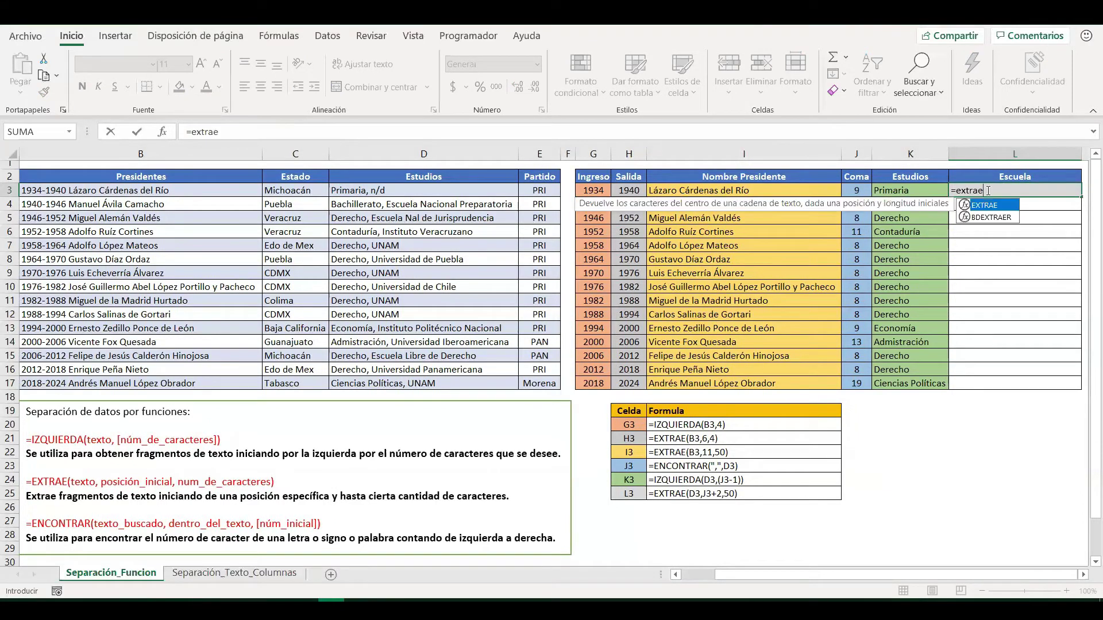
{"action": "type", "text": "("}
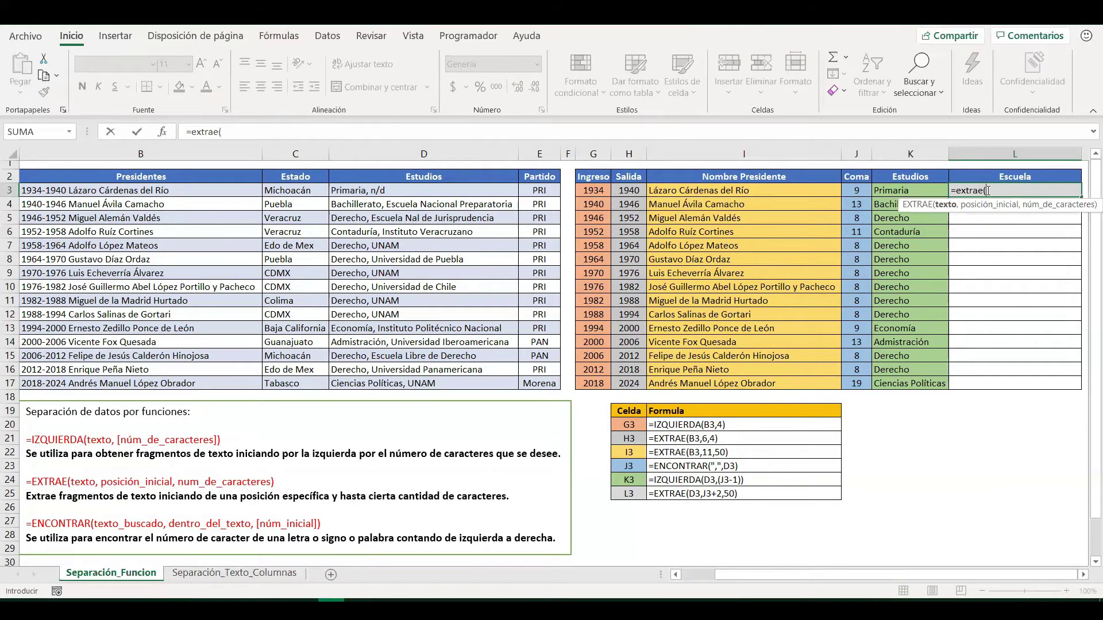
{"action": "left_click", "coordinate": [448, 190]}
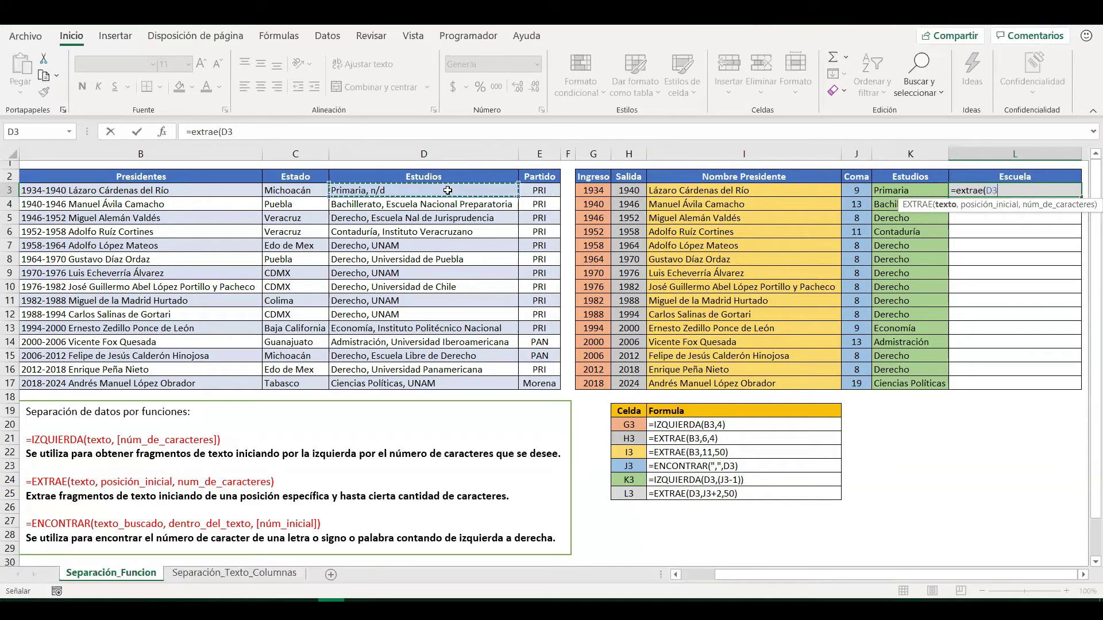
{"action": "type", "text": ","}
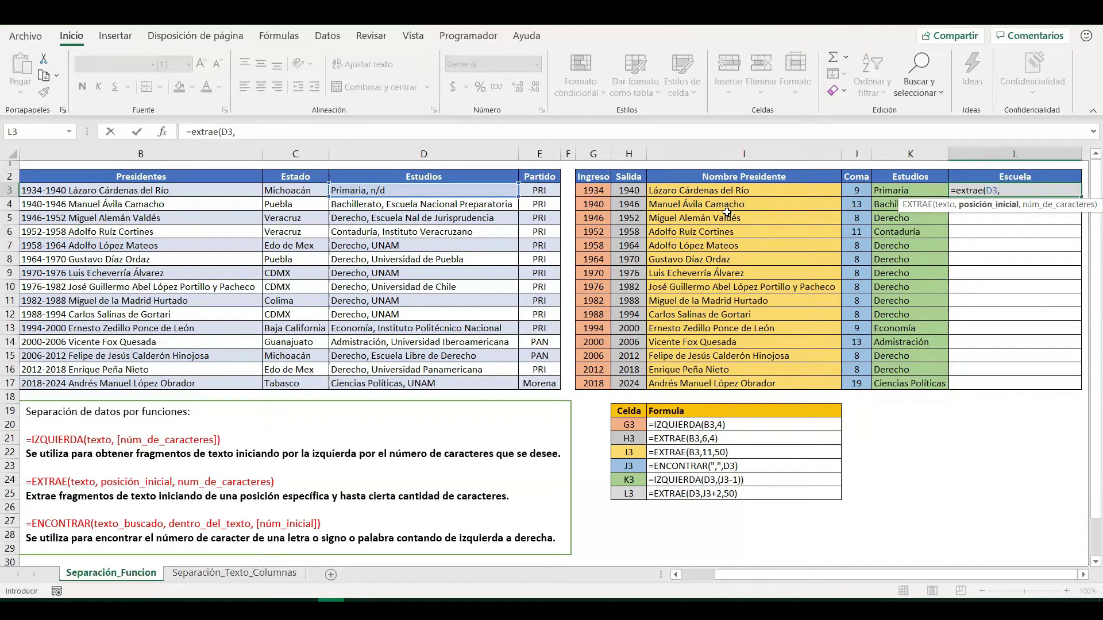
{"action": "left_click", "coordinate": [856, 191]}
{"action": "type", "text": "+2"}
{"action": "type", "text": ","}
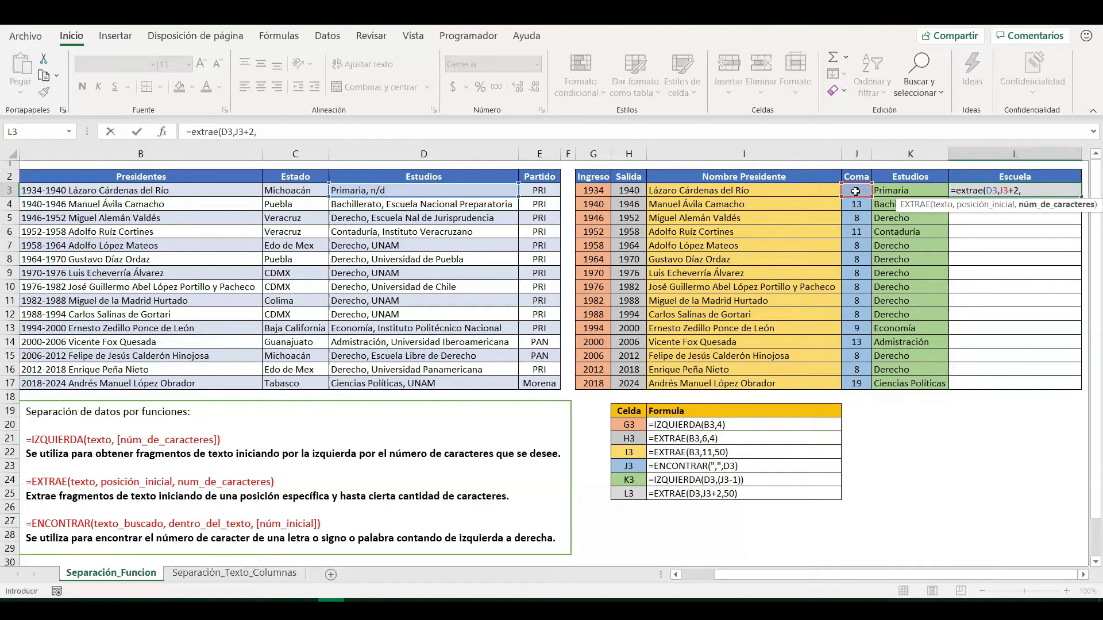
{"action": "type", "text": "50)"}
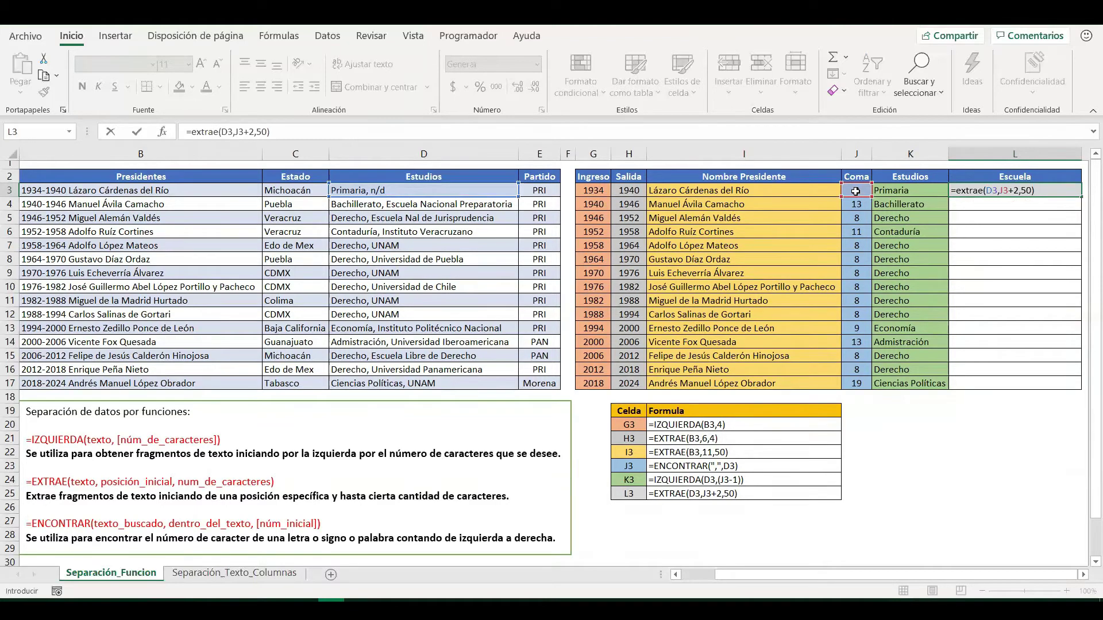
{"action": "key", "text": "Return"}
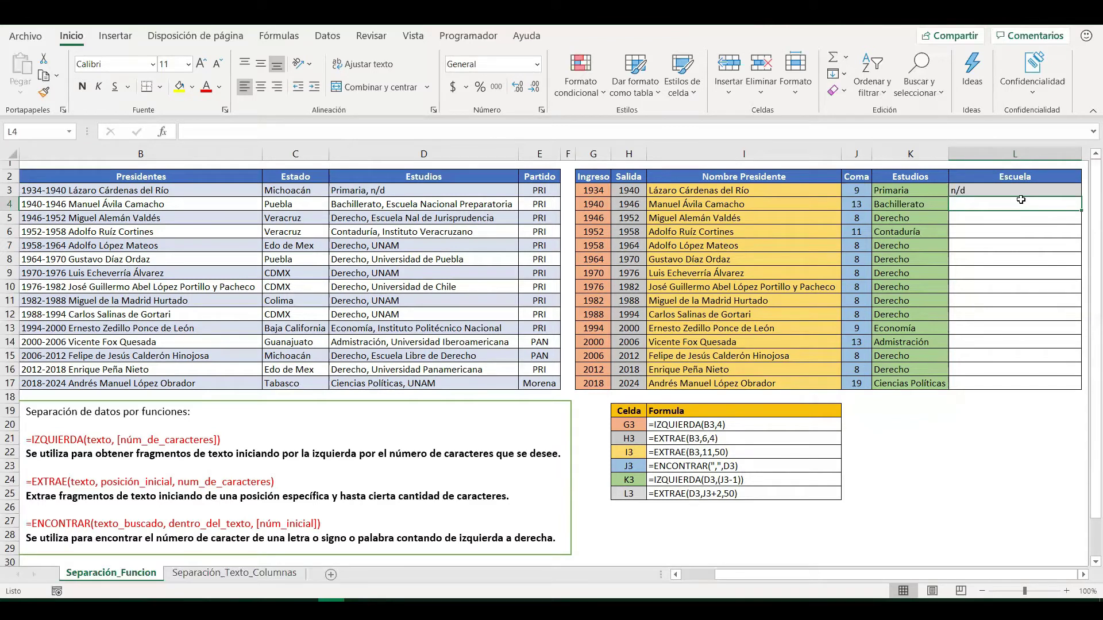
Fill the EXTRAE formula from L3 down the Escuela column through L17 and check several of the filled cells
{"action": "left_click", "coordinate": [1000, 190]}
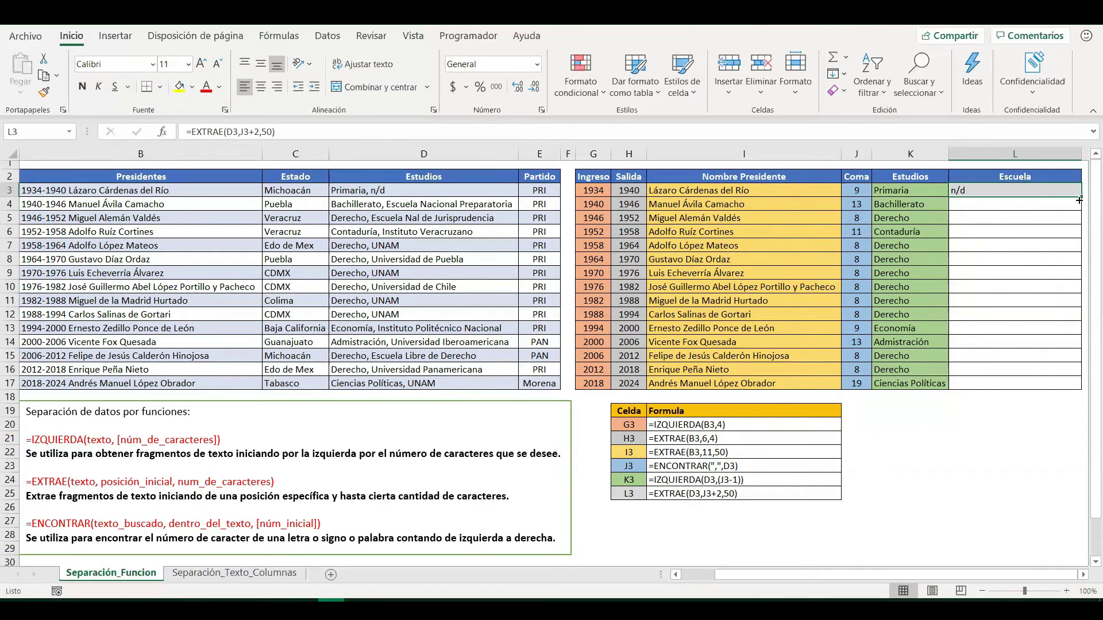
{"action": "left_click_drag", "start_coordinate": [1080, 197], "coordinate": [1077, 385]}
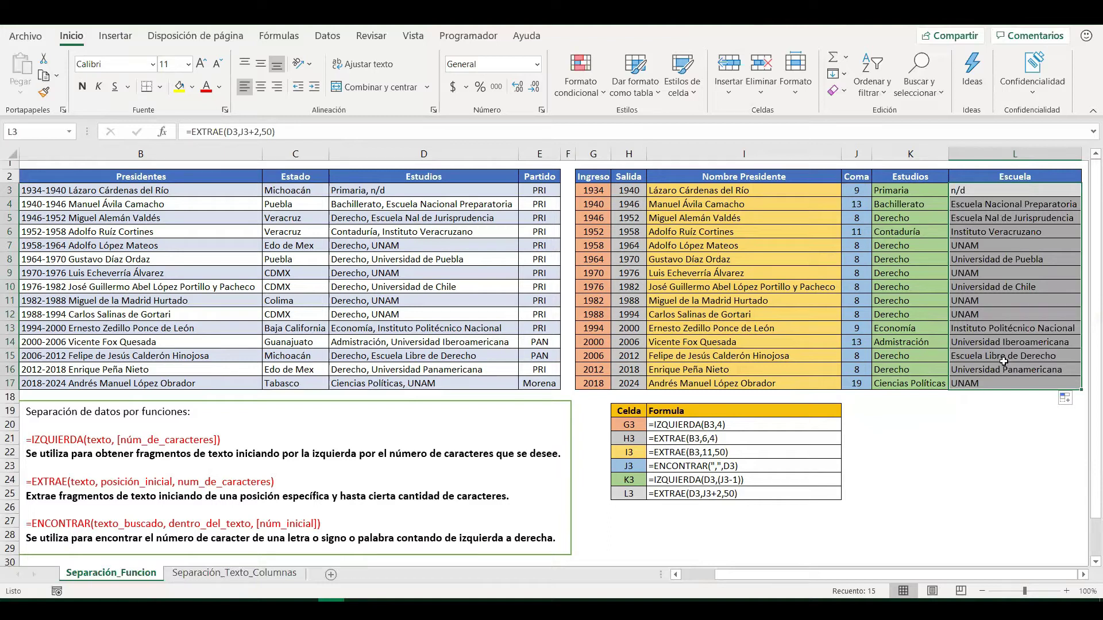
{"action": "left_click", "coordinate": [1005, 245]}
{"action": "left_click", "coordinate": [989, 340]}
{"action": "left_click", "coordinate": [991, 370]}
{"action": "left_click", "coordinate": [1000, 260]}
{"action": "left_click", "coordinate": [1004, 219]}
{"action": "left_click", "coordinate": [1007, 194]}
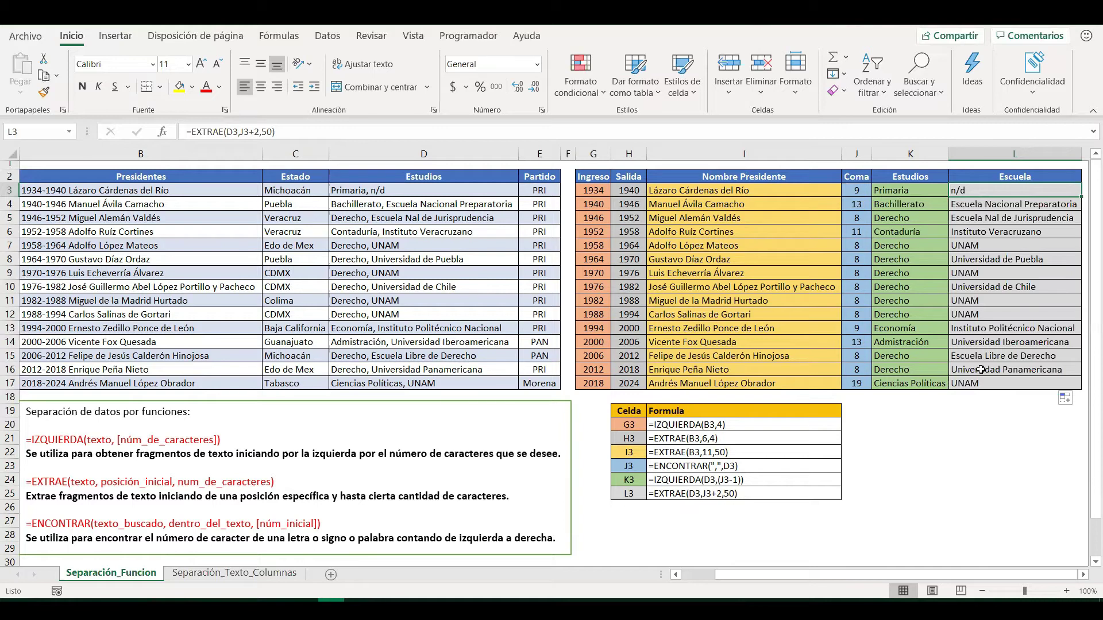
Review the source Presidentes and Estudios columns against the separated results table
{"action": "left_click", "coordinate": [233, 148]}
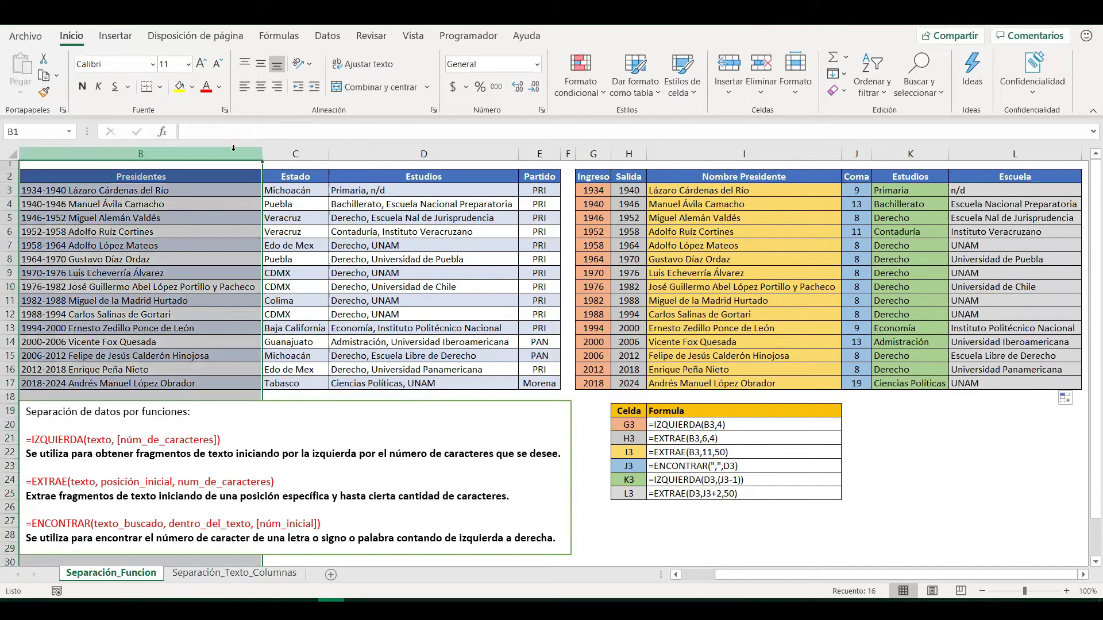
{"action": "left_click", "coordinate": [405, 148]}
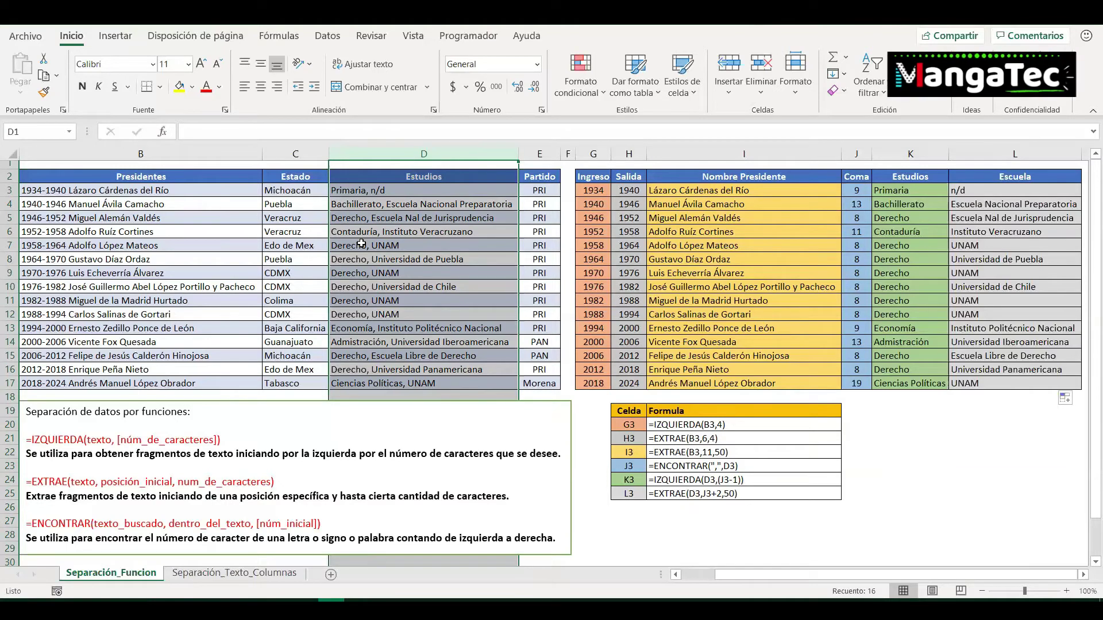
{"action": "left_click", "coordinate": [345, 369]}
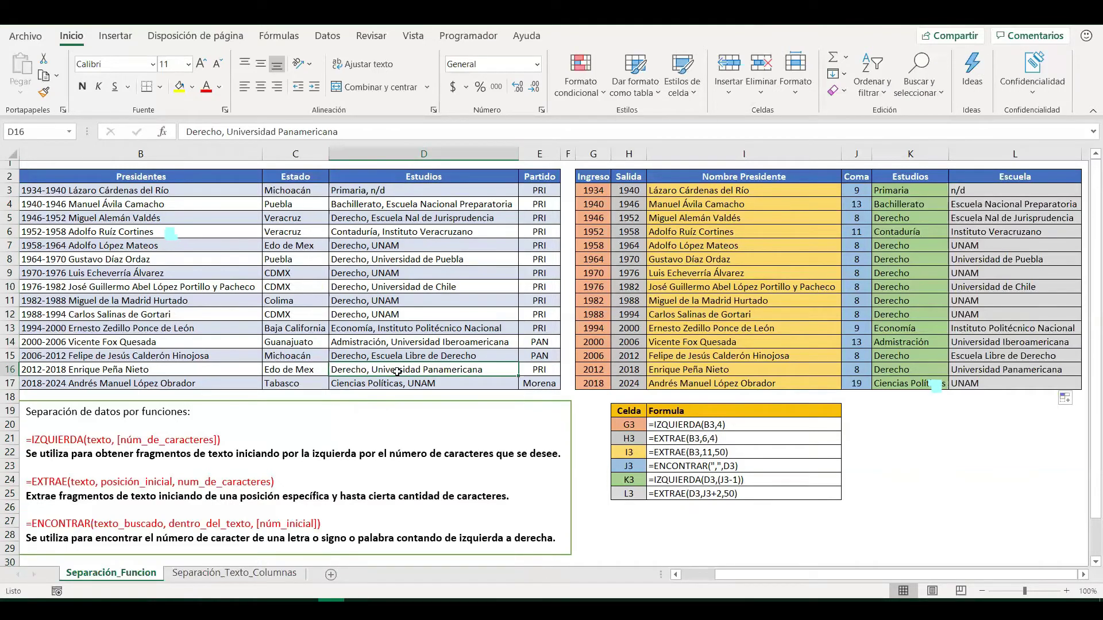
Switch to the Separación_Texto_Columnas sheet and locate the Texto en columnas tool and the notes on its separation methods
{"action": "left_click", "coordinate": [274, 577]}
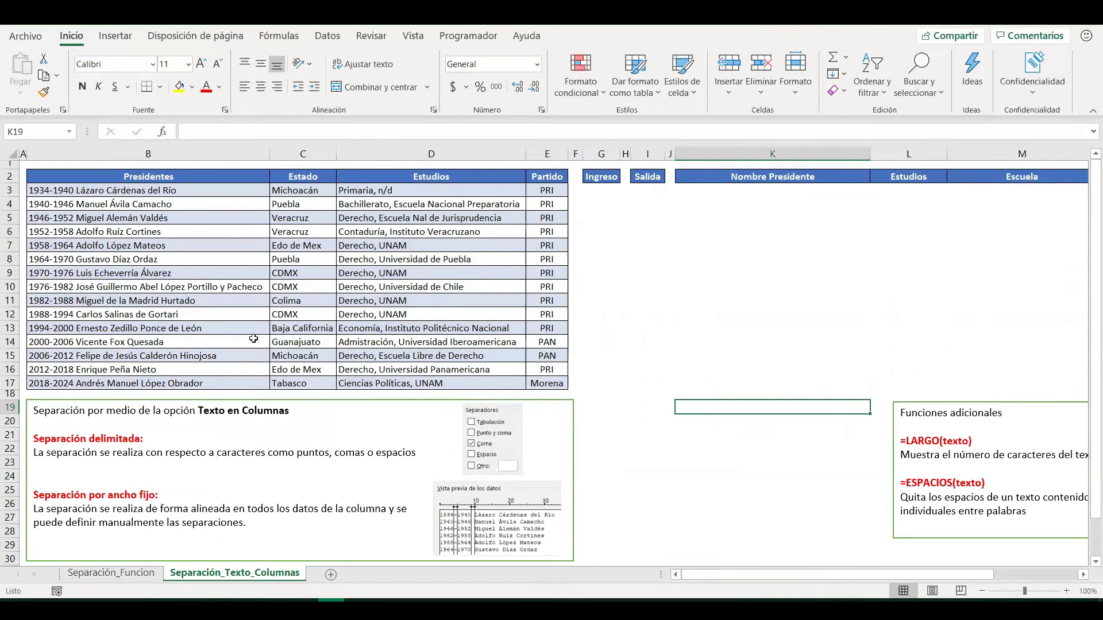
{"action": "left_click", "coordinate": [327, 37]}
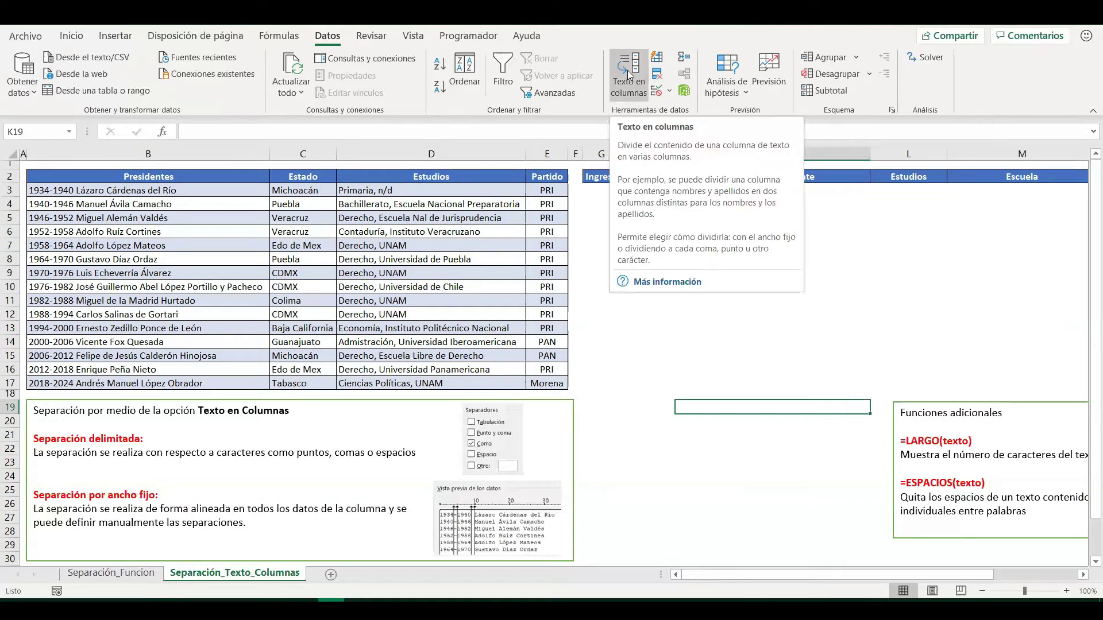
{"action": "left_click", "coordinate": [252, 460]}
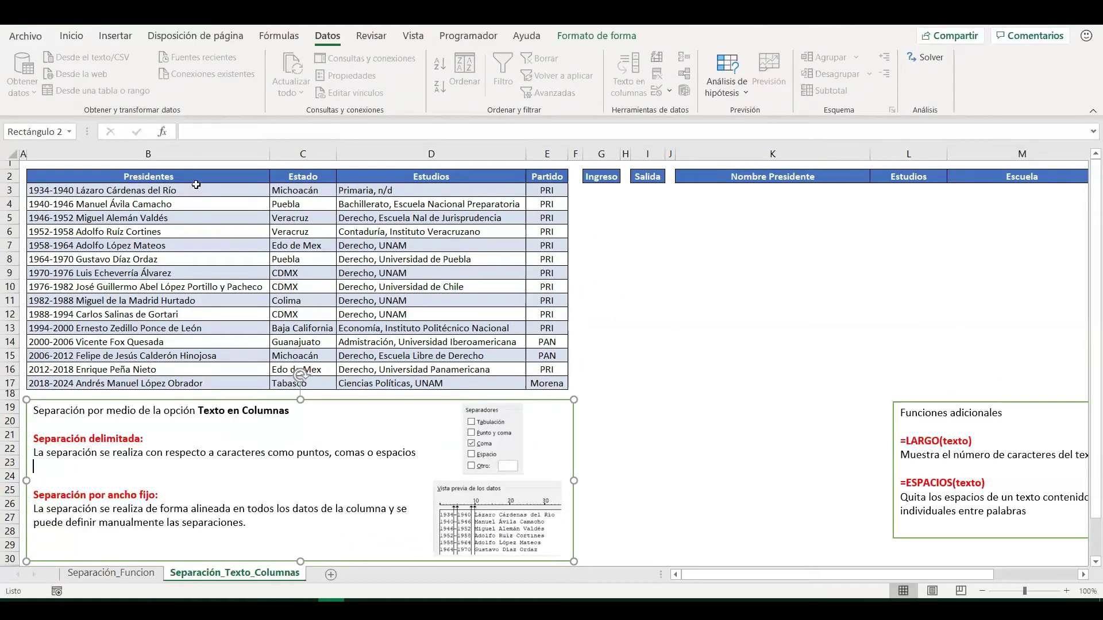
Examine the entries in B3:B17 and D3:D17 and the Ingreso, Salida and Nombre Presidente headers awaiting data
{"action": "left_click_drag", "start_coordinate": [196, 185], "coordinate": [193, 383]}
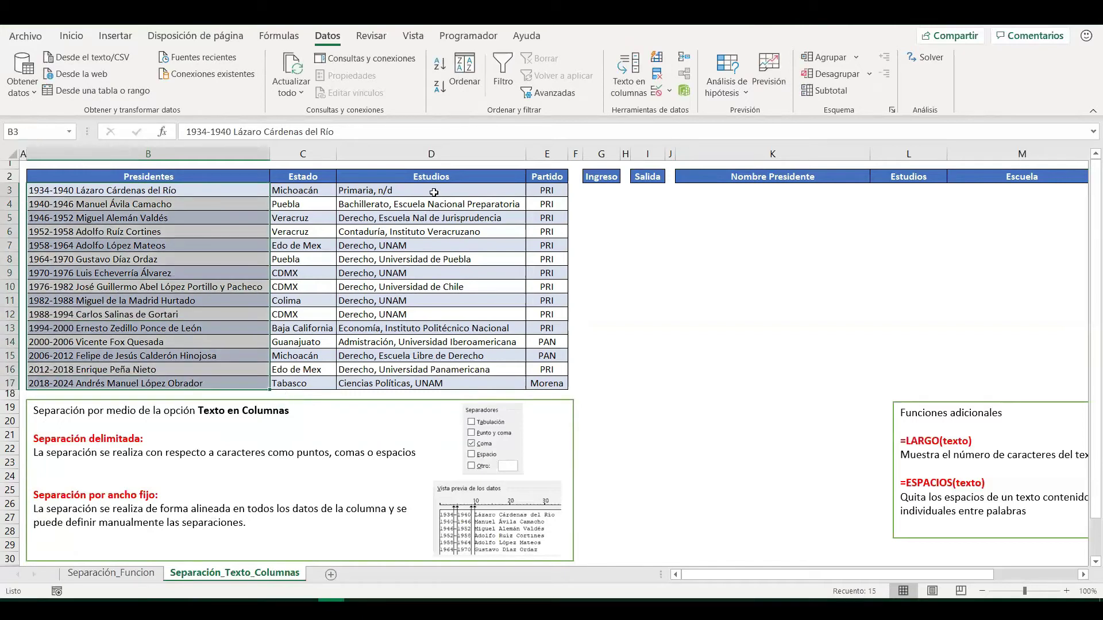
{"action": "left_click_drag", "start_coordinate": [434, 189], "coordinate": [494, 383]}
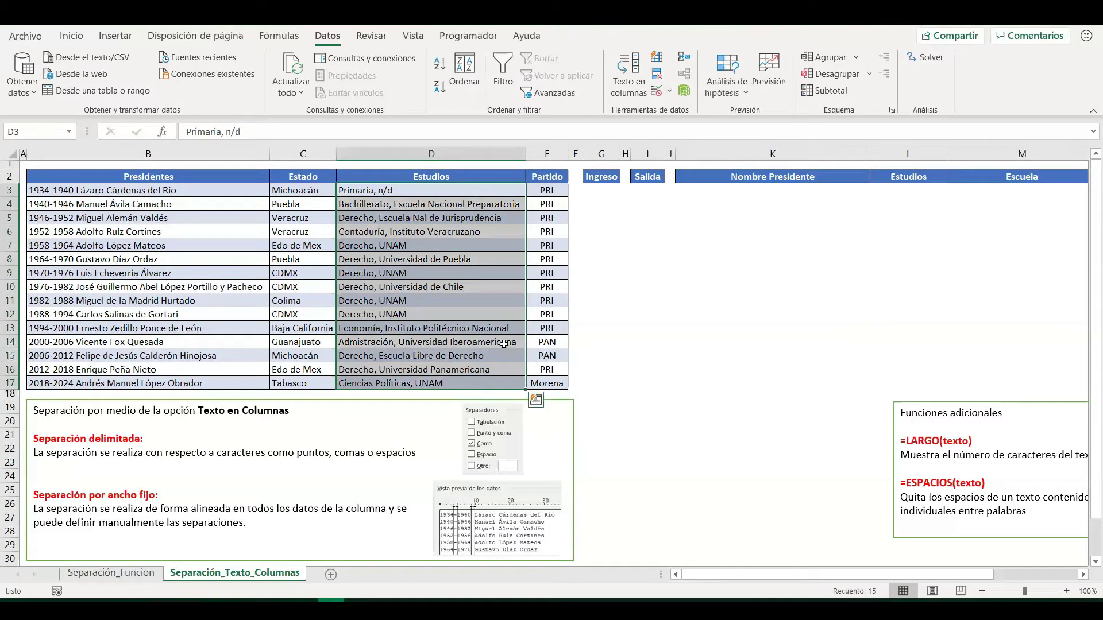
{"action": "left_click", "coordinate": [597, 178]}
{"action": "left_click", "coordinate": [655, 178]}
{"action": "left_click", "coordinate": [759, 178]}
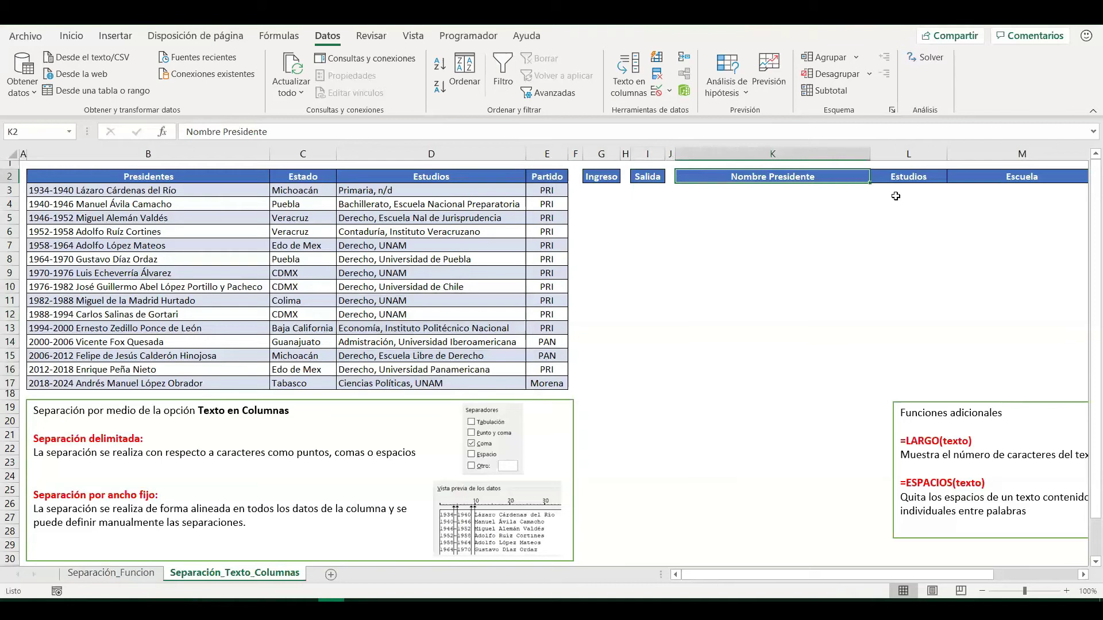
Examine the Estudios and Escuela headers and the narrow spacer columns H and J in the results area
{"action": "left_click", "coordinate": [908, 176]}
{"action": "left_click", "coordinate": [1028, 180]}
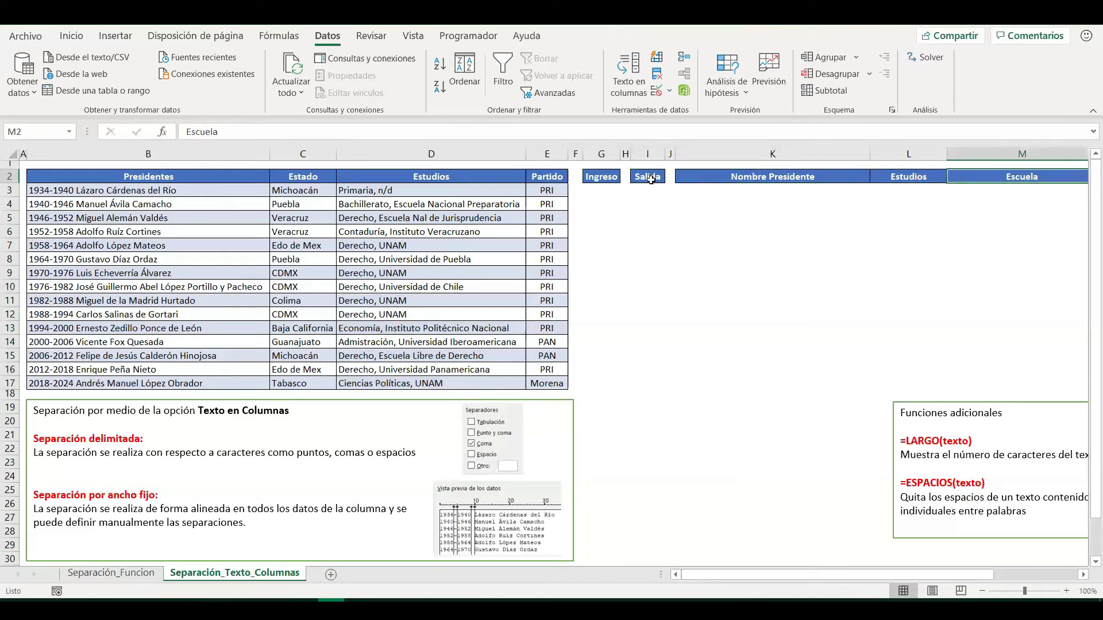
{"action": "left_click", "coordinate": [625, 154]}
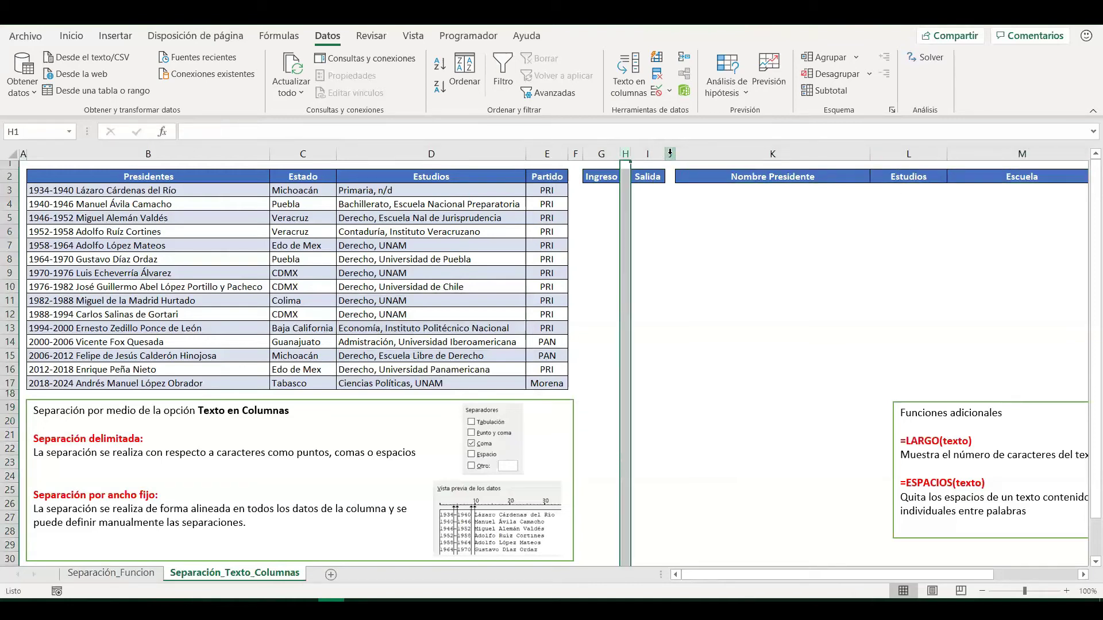
{"action": "left_click", "coordinate": [670, 153], "text": "ctrl"}
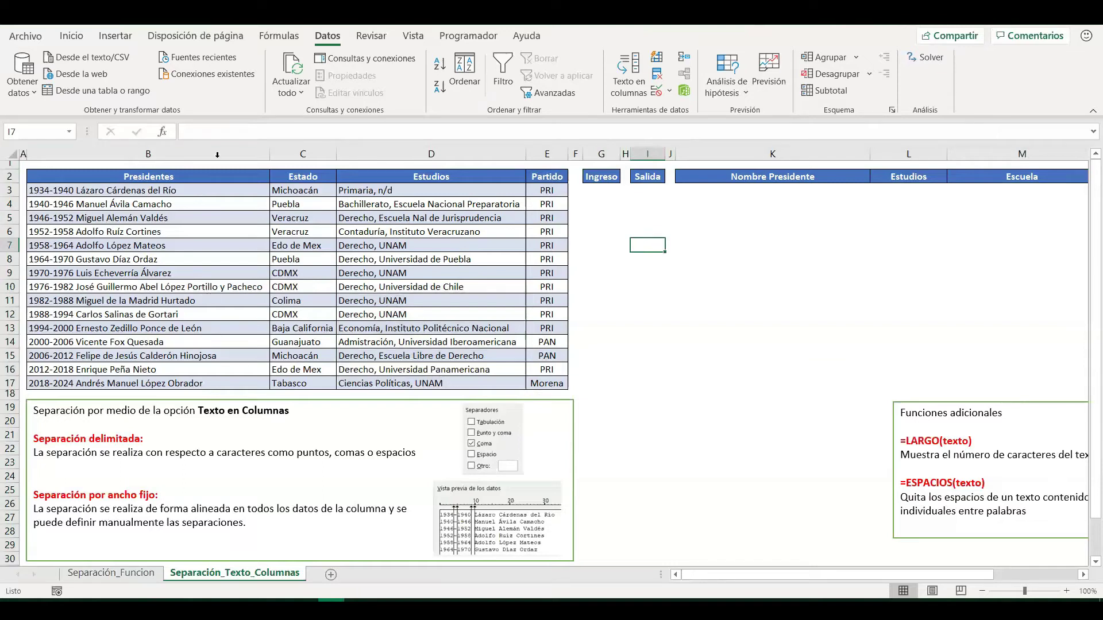
Start Texto en columnas on the Presidentes entries in B3:B17, choosing De ancho fijo as the data type
{"action": "left_click_drag", "start_coordinate": [228, 190], "coordinate": [219, 383]}
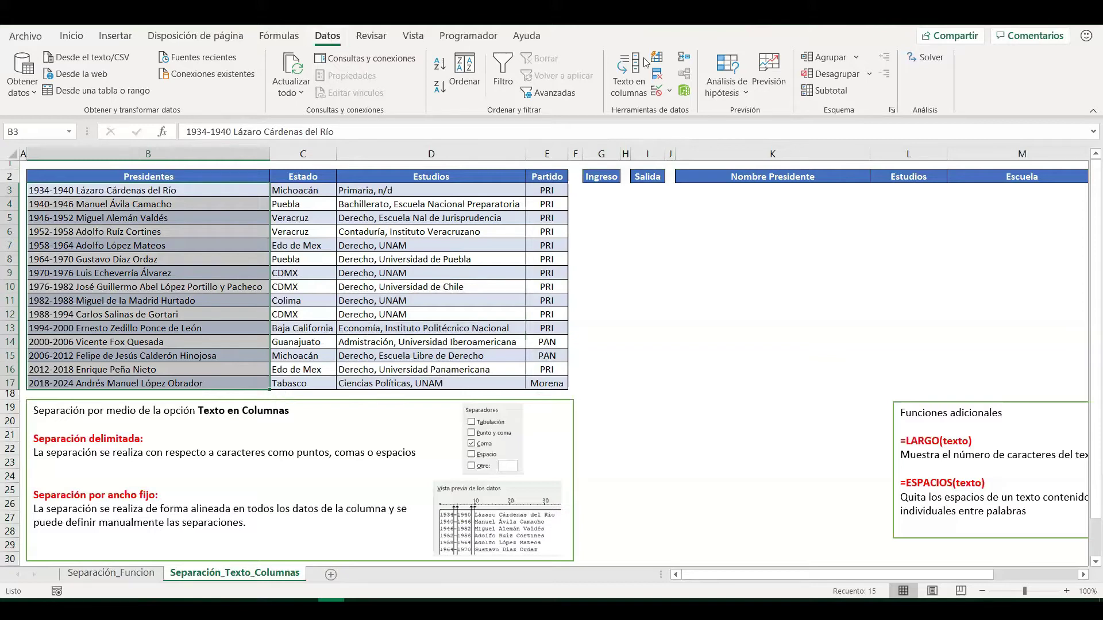
{"action": "left_click", "coordinate": [627, 86]}
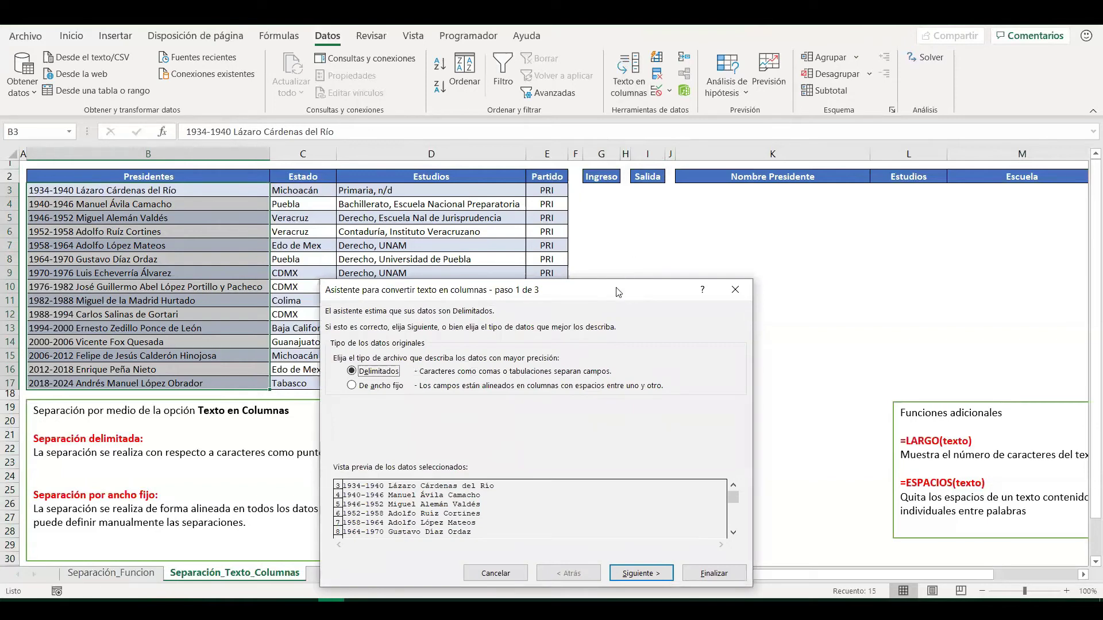
{"action": "left_click_drag", "start_coordinate": [618, 292], "coordinate": [839, 173]}
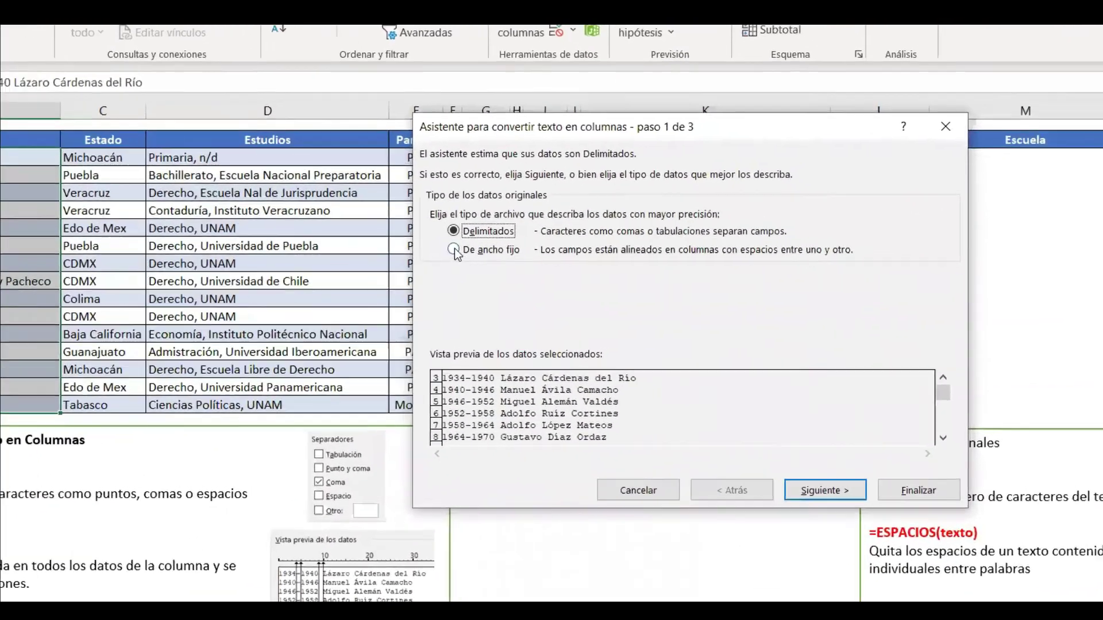
{"action": "left_click", "coordinate": [576, 262]}
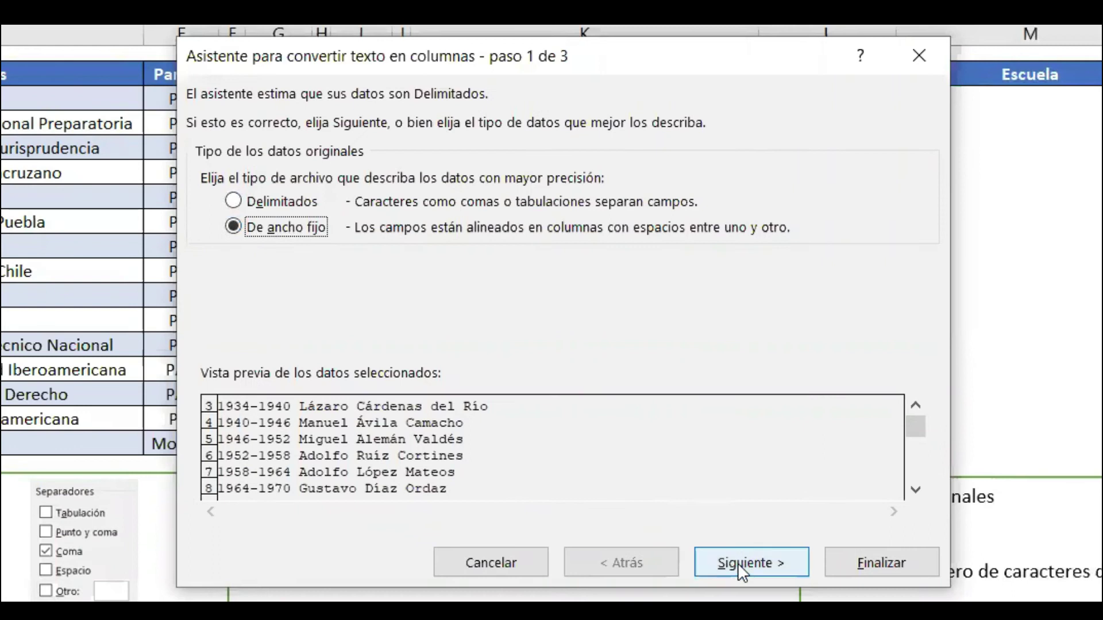
{"action": "left_click", "coordinate": [738, 563]}
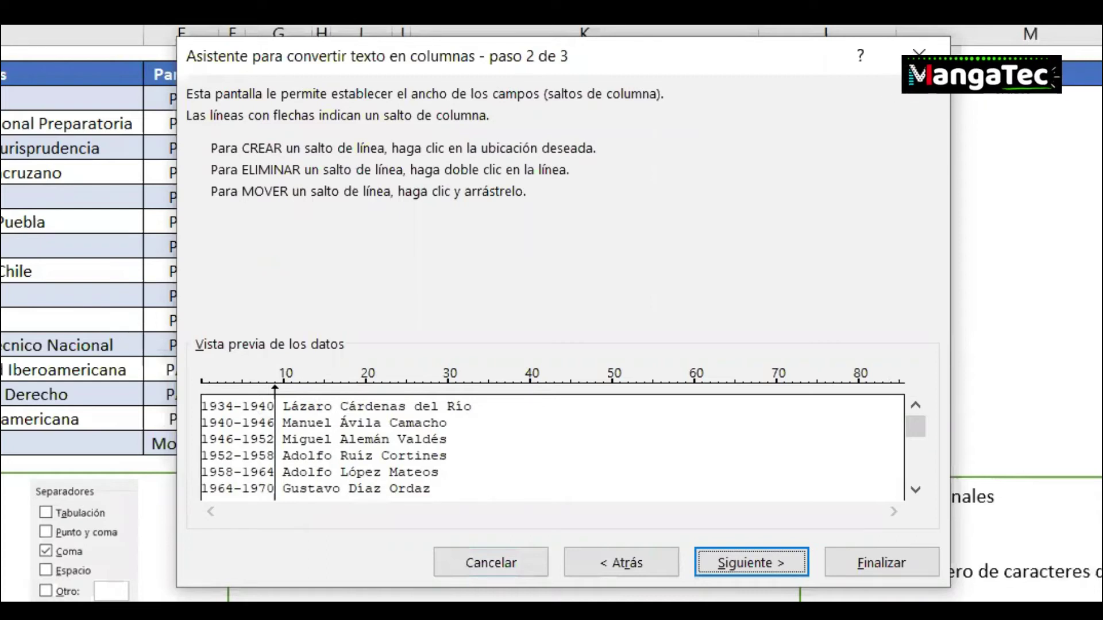
Add column breaks at positions 4, 5 and 10 to isolate the hyphen and the space before the name, and accept the breaks
{"action": "left_click", "coordinate": [233, 403]}
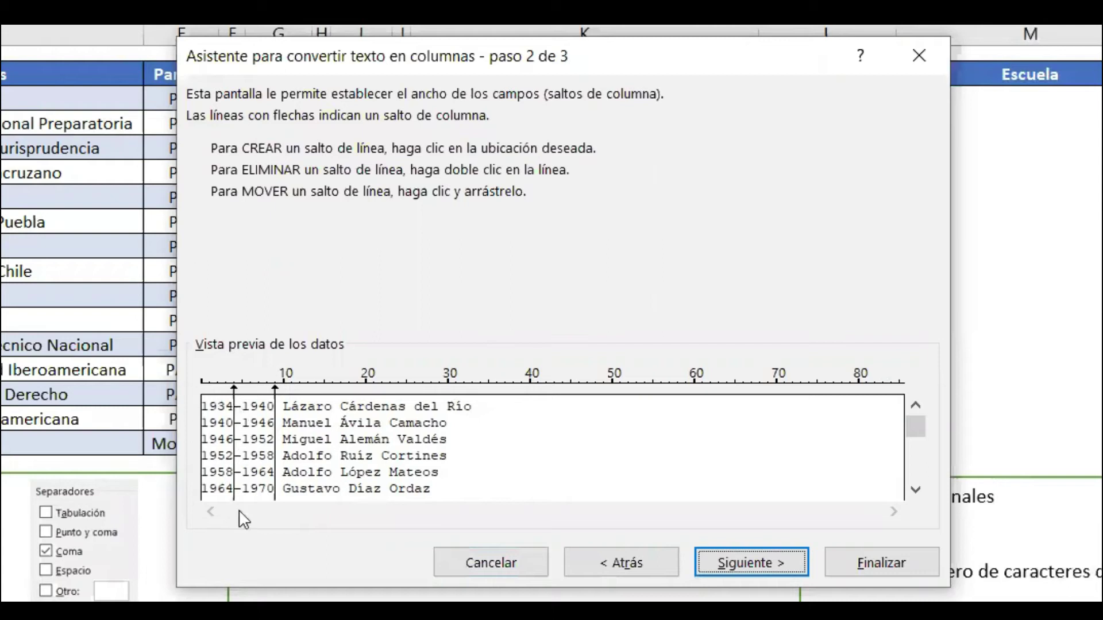
{"action": "left_click", "coordinate": [242, 402]}
{"action": "left_click", "coordinate": [284, 408]}
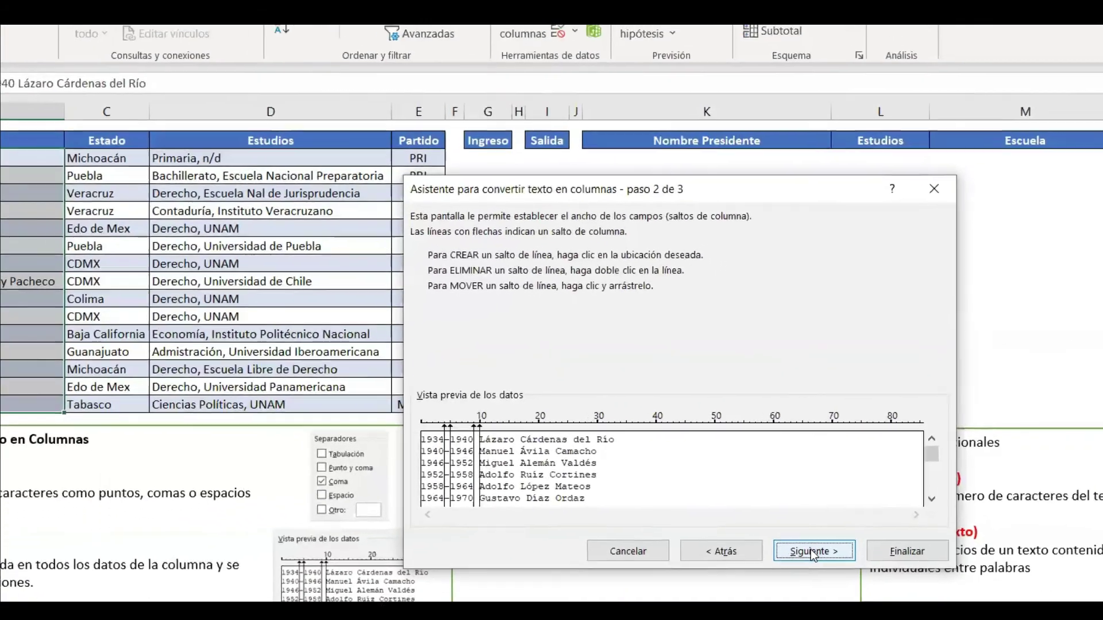
{"action": "left_click", "coordinate": [811, 551]}
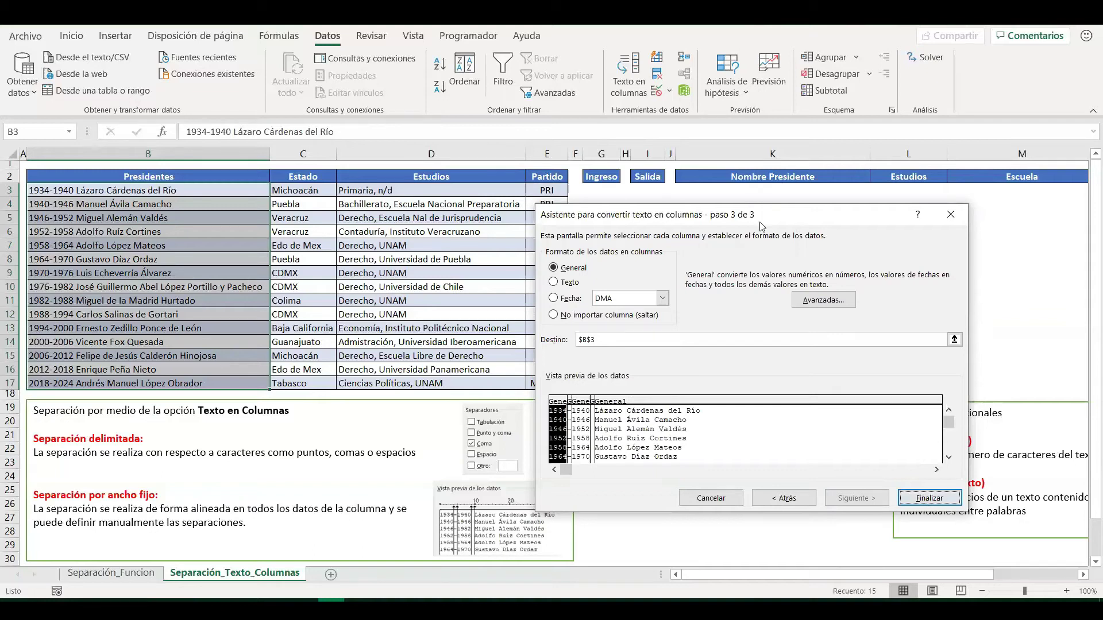
Set the split's destination to $G$3 and finish the conversion of the Presidentes text
{"action": "left_click_drag", "start_coordinate": [762, 226], "coordinate": [769, 295]}
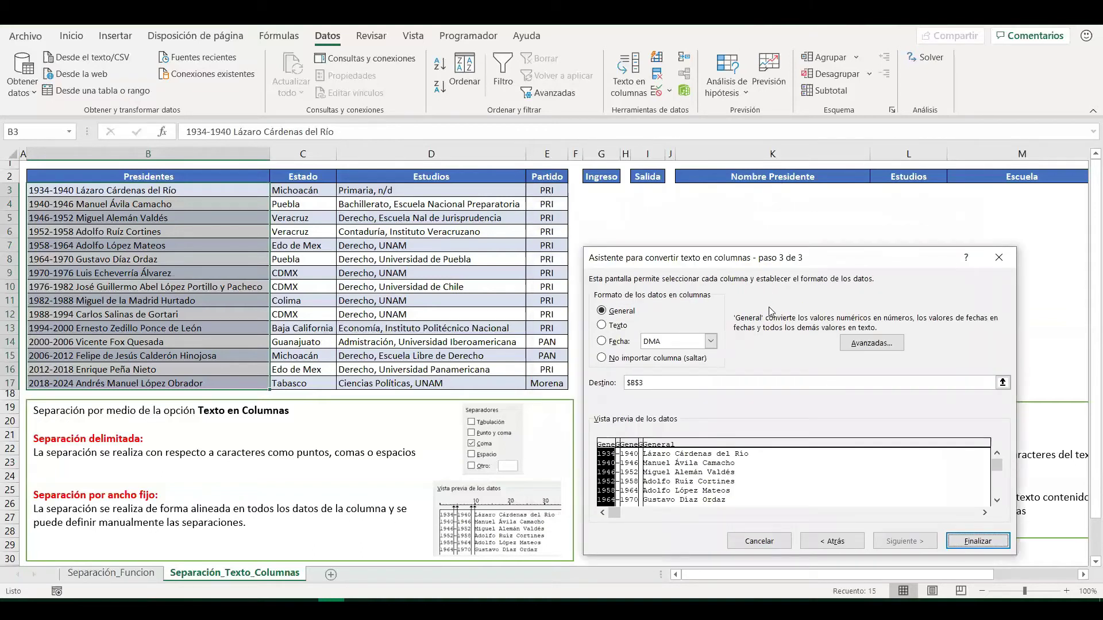
{"action": "left_click", "coordinate": [670, 384]}
{"action": "double_click", "coordinate": [623, 383]}
{"action": "key", "text": "BackSpace"}
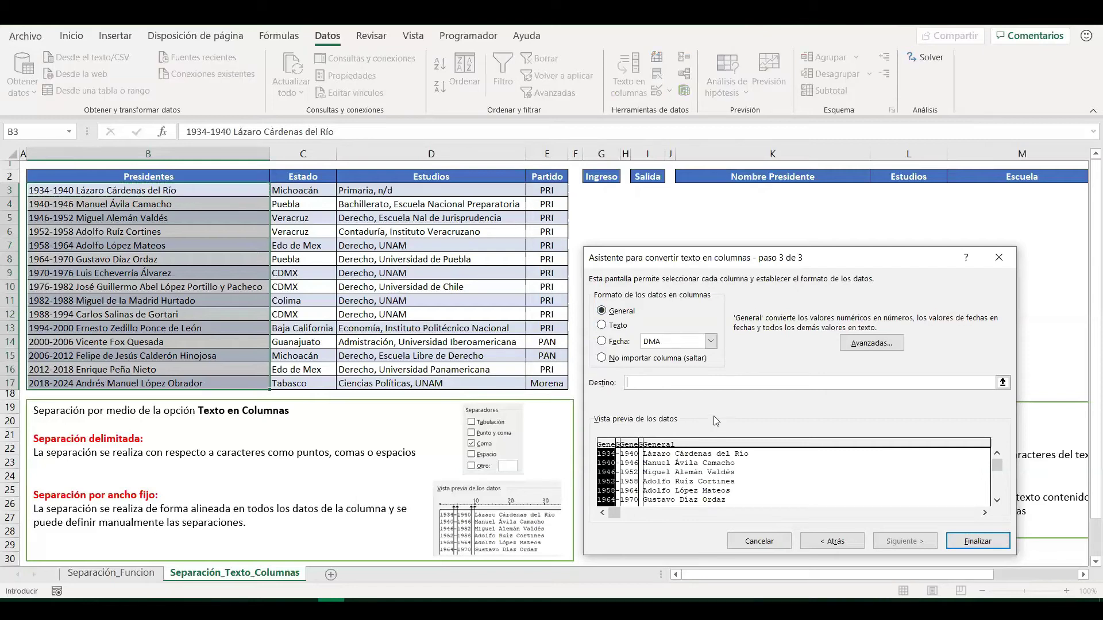
{"action": "left_click", "coordinate": [600, 187]}
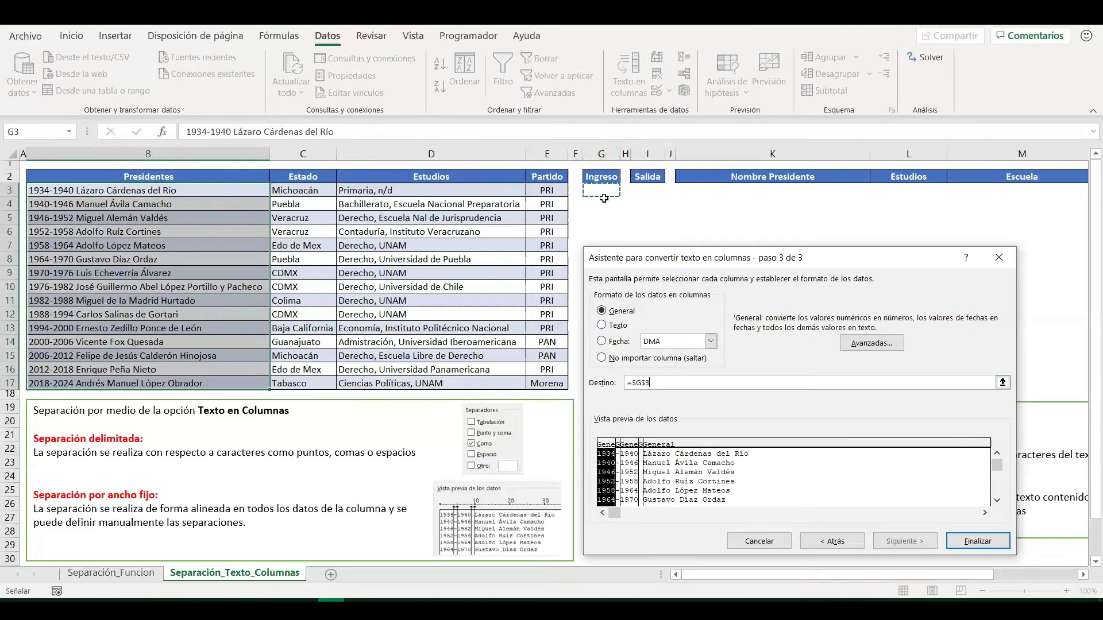
{"action": "left_click", "coordinate": [979, 542]}
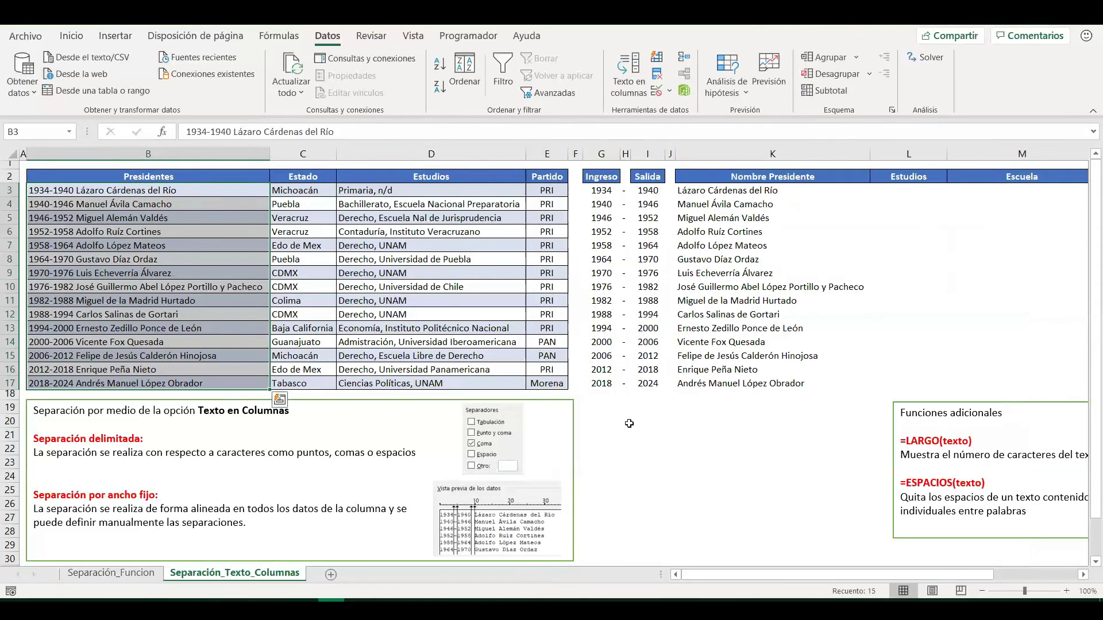
Check the Ingreso and Salida columns and the separator columns between them and Nombre Presidente
{"action": "left_click", "coordinate": [601, 153]}
{"action": "left_click", "coordinate": [626, 154]}
{"action": "left_click_drag", "start_coordinate": [641, 154], "coordinate": [649, 153]}
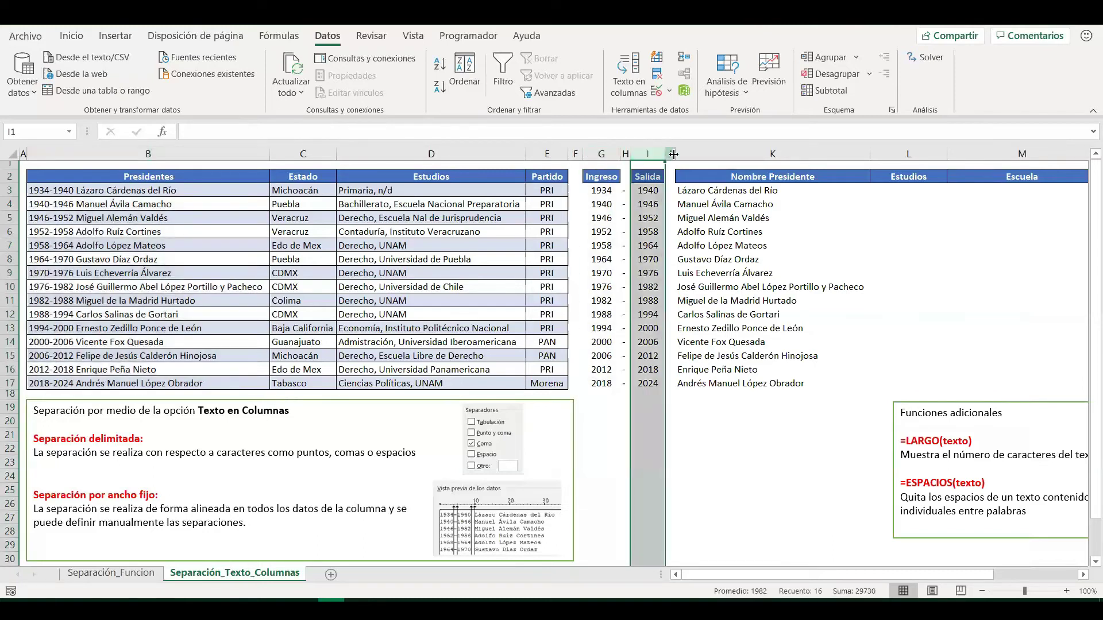
{"action": "left_click", "coordinate": [686, 154]}
{"action": "left_click", "coordinate": [648, 503]}
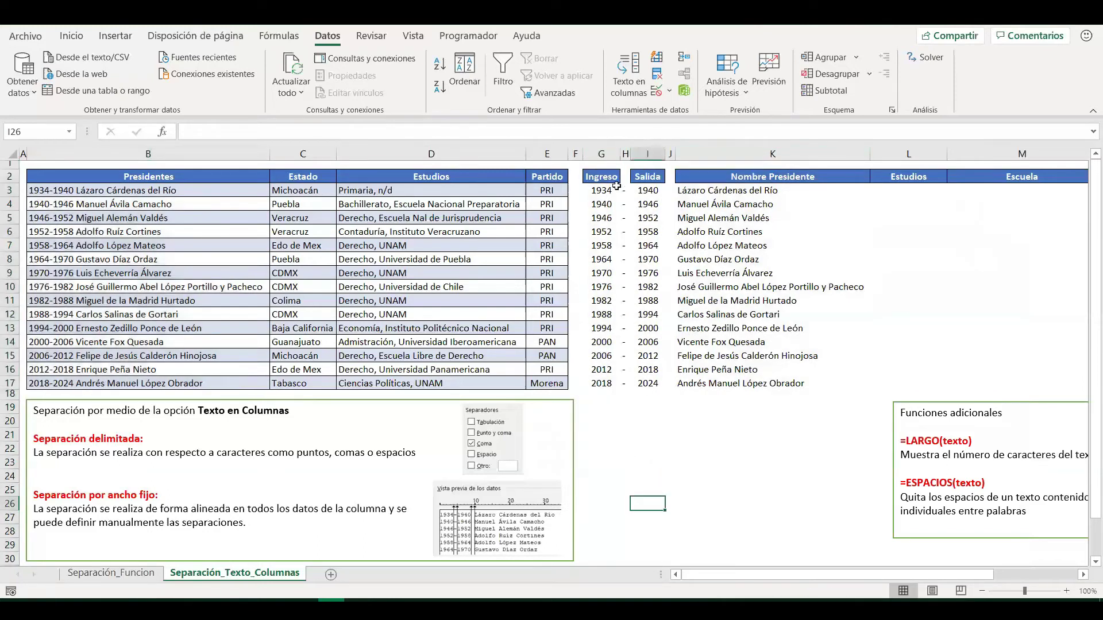
Delete the separator columns H and J so Ingreso, Salida and Nombre Presidente sit side by side, and review the separated data
{"action": "left_click", "coordinate": [626, 153]}
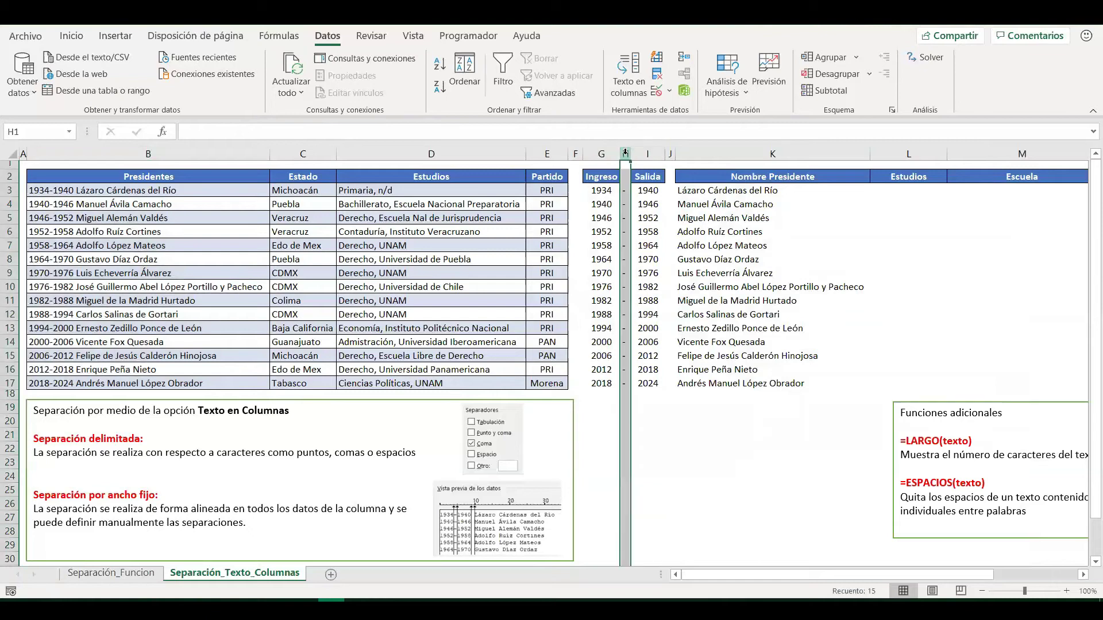
{"action": "left_click", "coordinate": [669, 154], "text": "ctrl"}
{"action": "left_click", "coordinate": [82, 37]}
{"action": "key", "text": "ctrl+minus"}
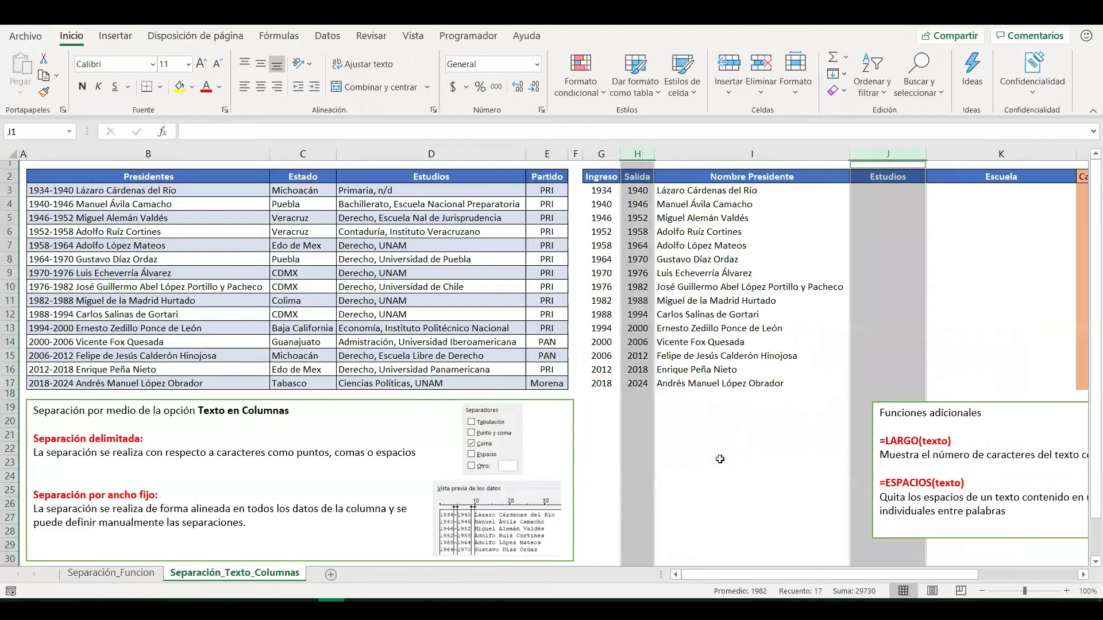
{"action": "left_click", "coordinate": [719, 461]}
{"action": "left_click_drag", "start_coordinate": [600, 190], "coordinate": [783, 379]}
{"action": "left_click", "coordinate": [992, 196]}
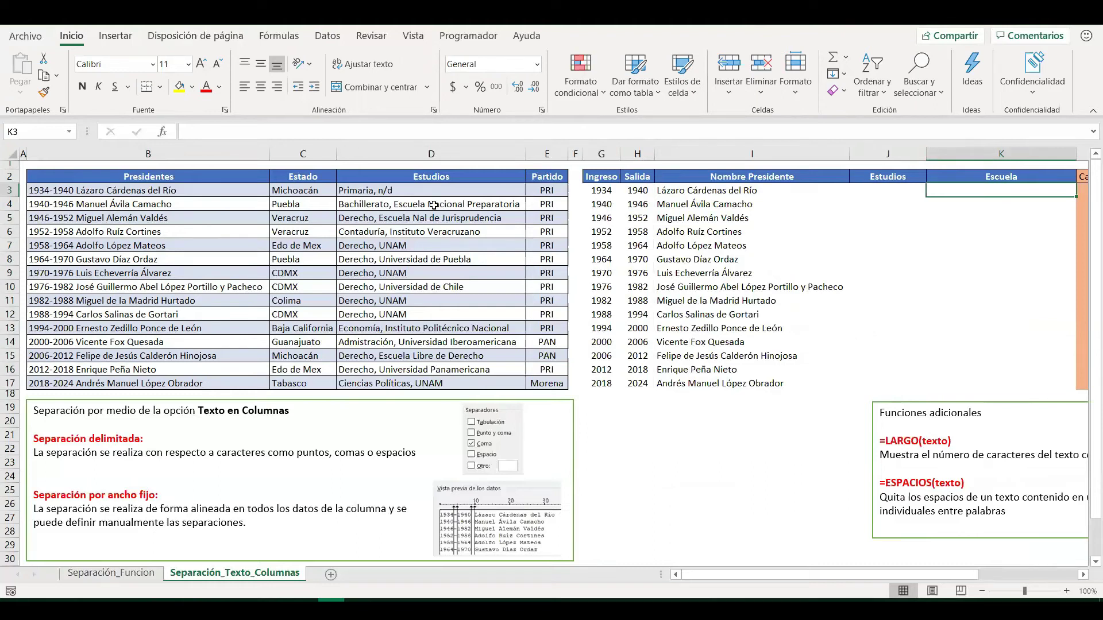
Start Texto en columnas on the Estudios entries in D3:D17 as Delimitados, adding Coma as a separator
{"action": "left_click_drag", "start_coordinate": [439, 190], "coordinate": [430, 383]}
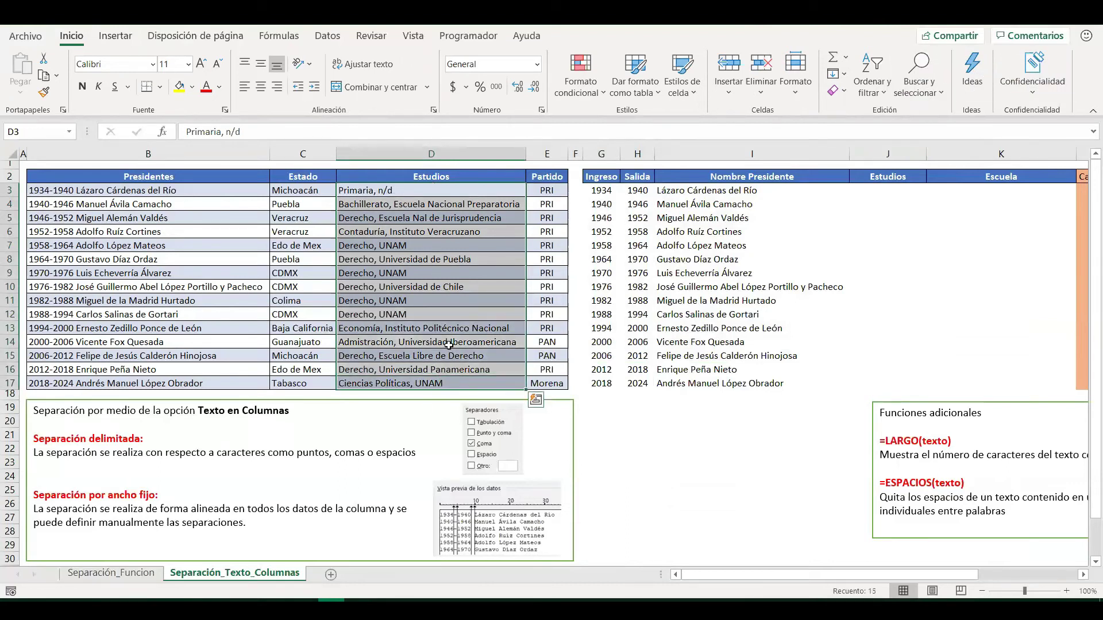
{"action": "left_click", "coordinate": [327, 35]}
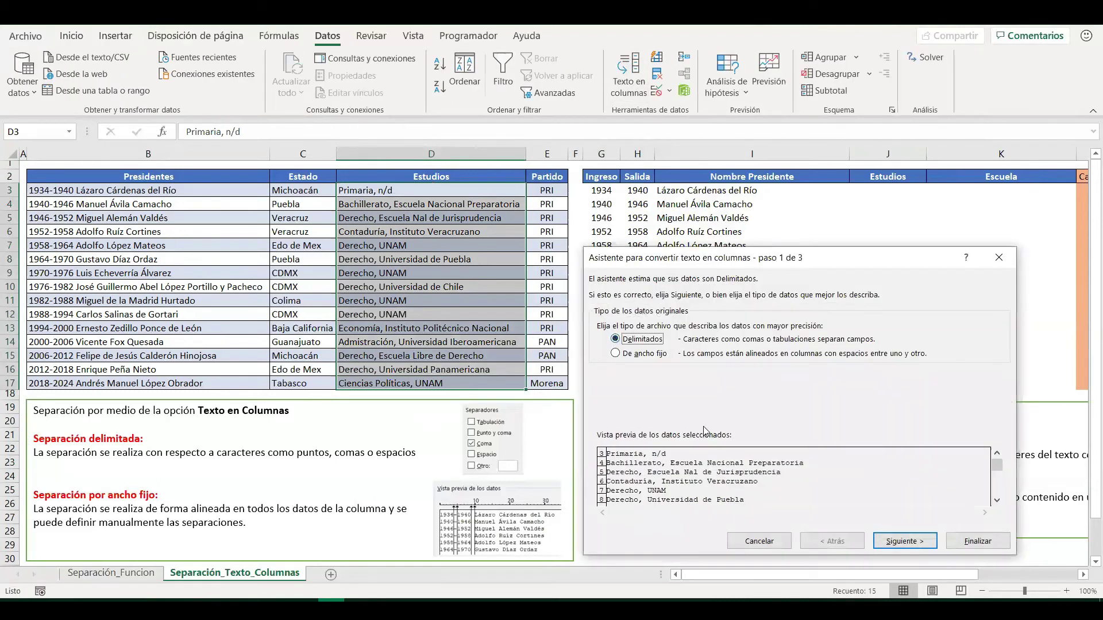
{"action": "left_click", "coordinate": [906, 543]}
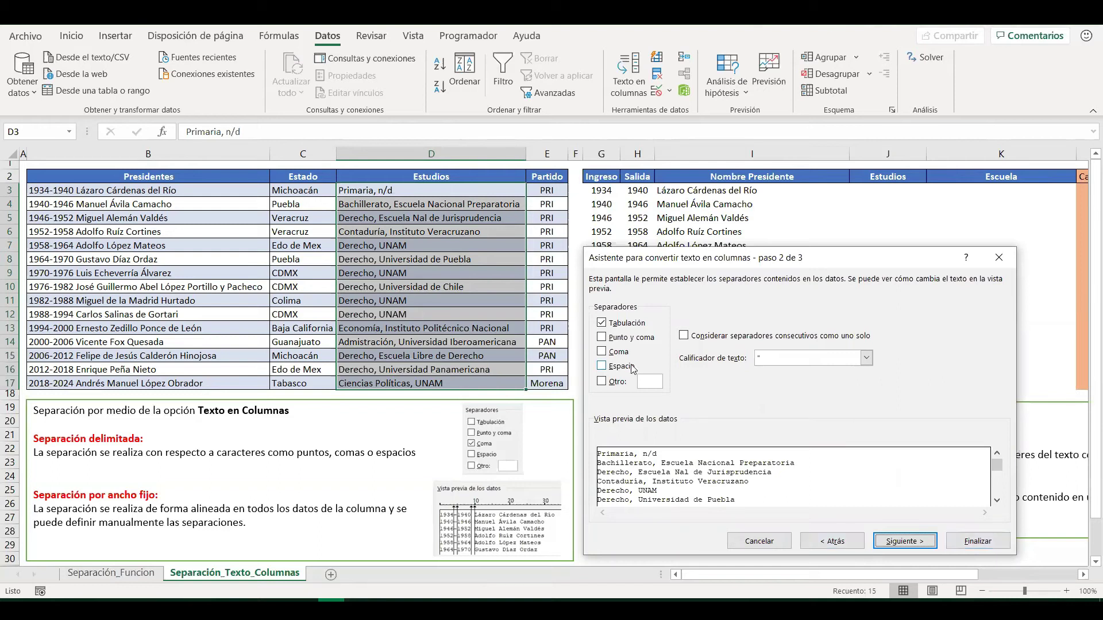
{"action": "left_click", "coordinate": [602, 352]}
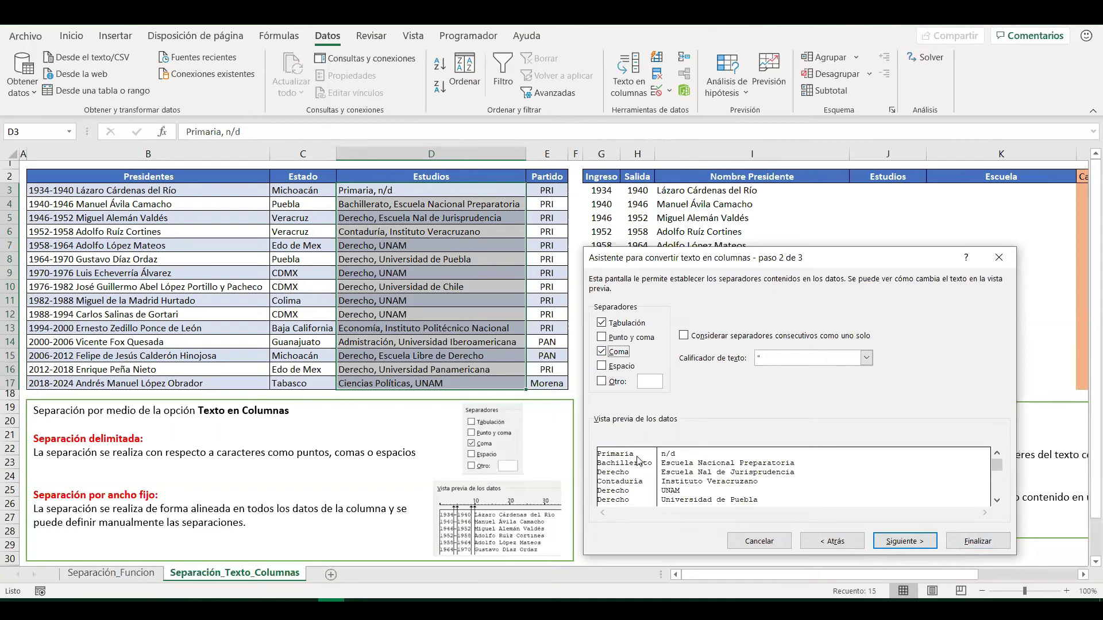
{"action": "left_click", "coordinate": [900, 541]}
Set the split's destination to $J$3 and finish the conversion of the Estudios text
{"action": "left_click", "coordinate": [606, 385]}
{"action": "key", "text": "BackSpace"}
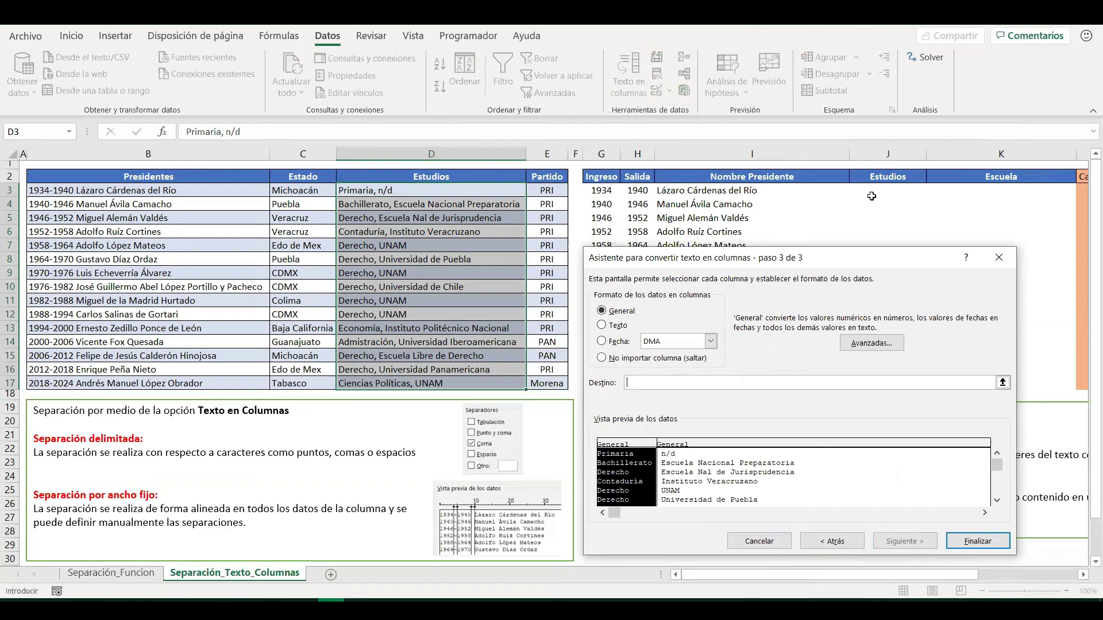
{"action": "left_click", "coordinate": [879, 192]}
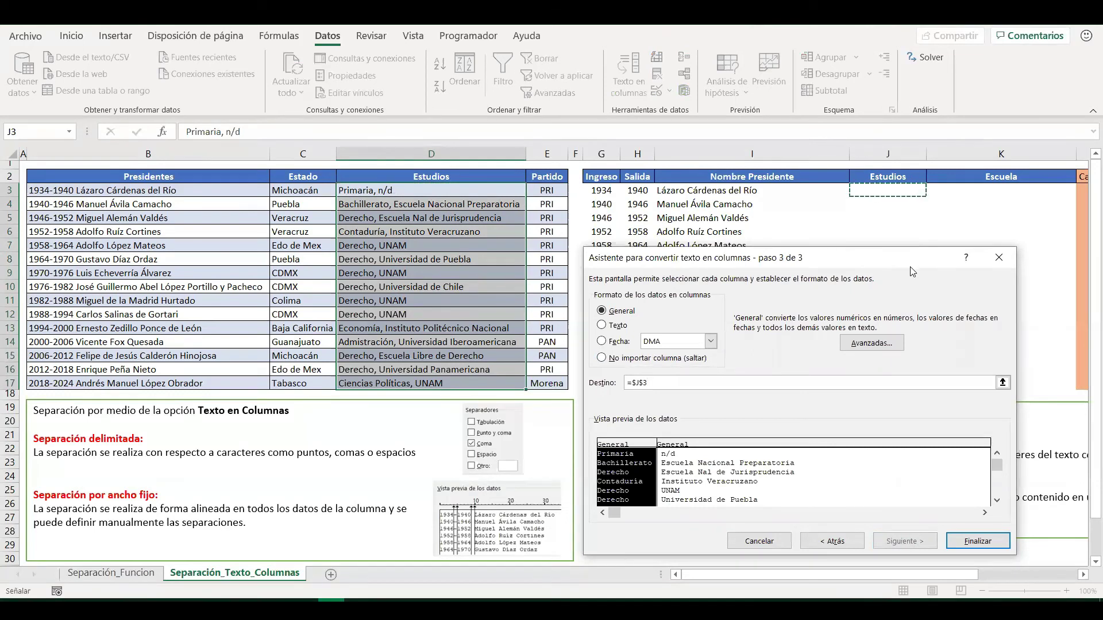
{"action": "left_click", "coordinate": [975, 541]}
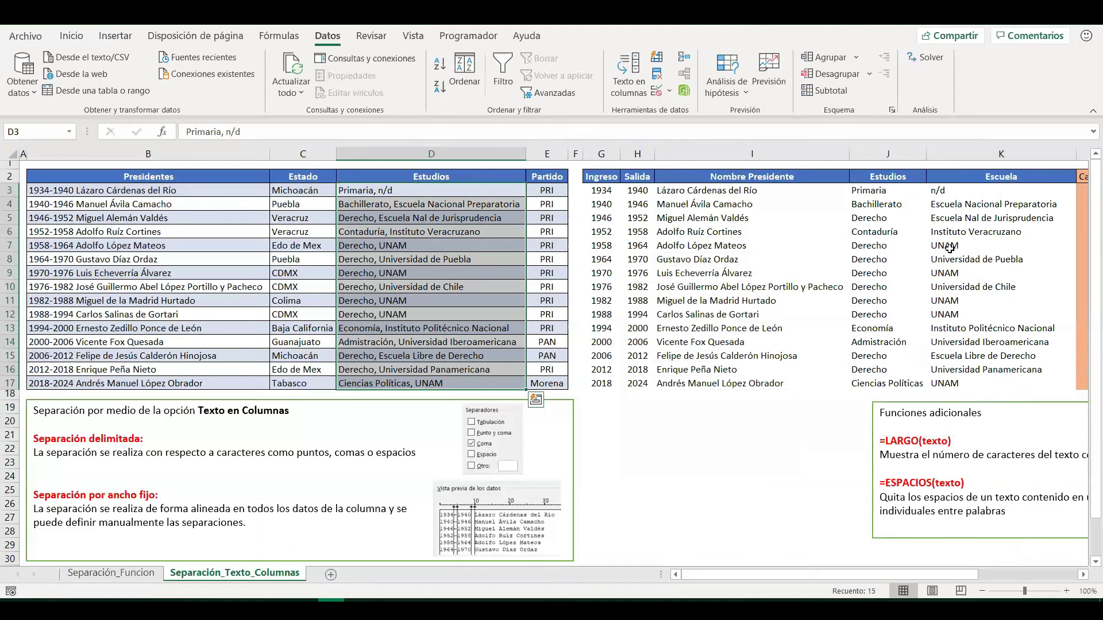
Compare the separated Estudios and Escuela results in J3:K17 with the original text in column D
{"action": "left_click_drag", "start_coordinate": [879, 189], "coordinate": [984, 384]}
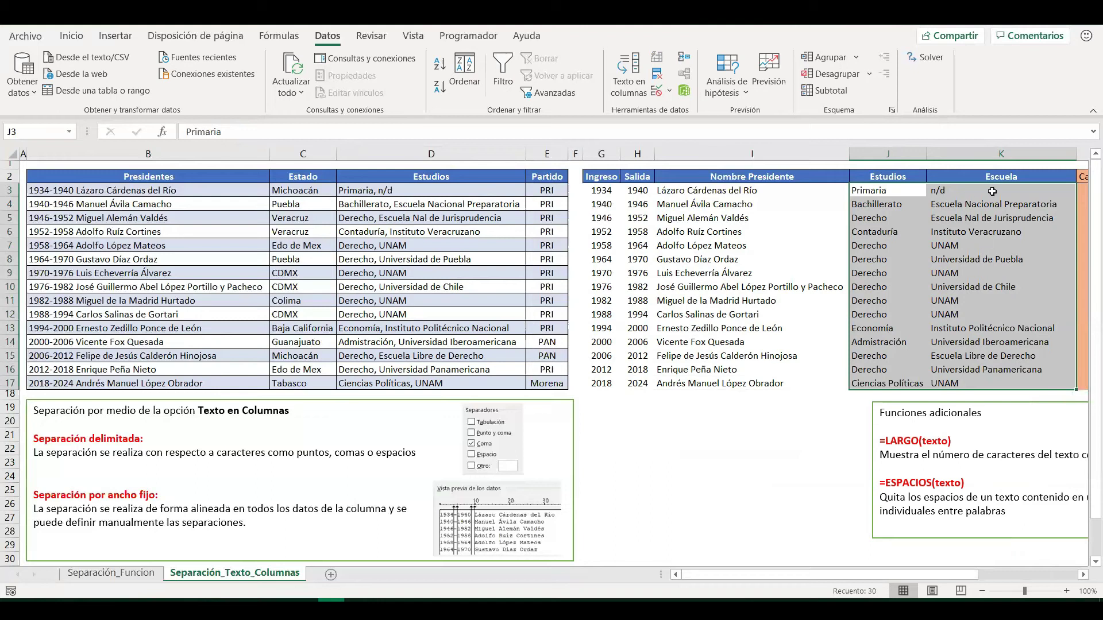
{"action": "left_click", "coordinate": [974, 191]}
{"action": "left_click_drag", "start_coordinate": [988, 339], "coordinate": [989, 383]}
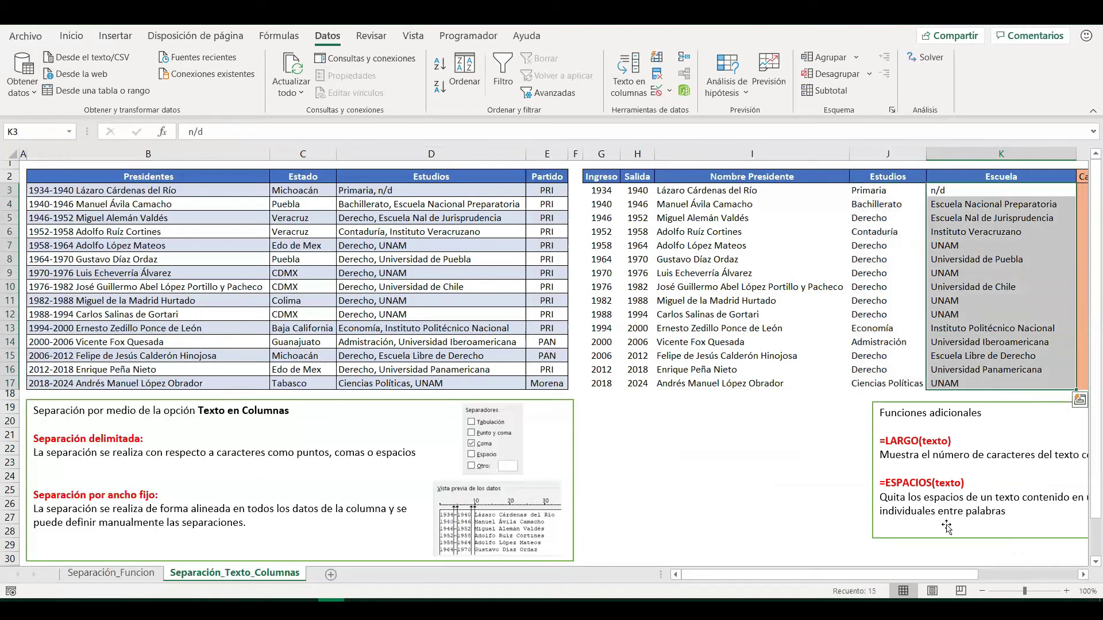
{"action": "left_click", "coordinate": [434, 218]}
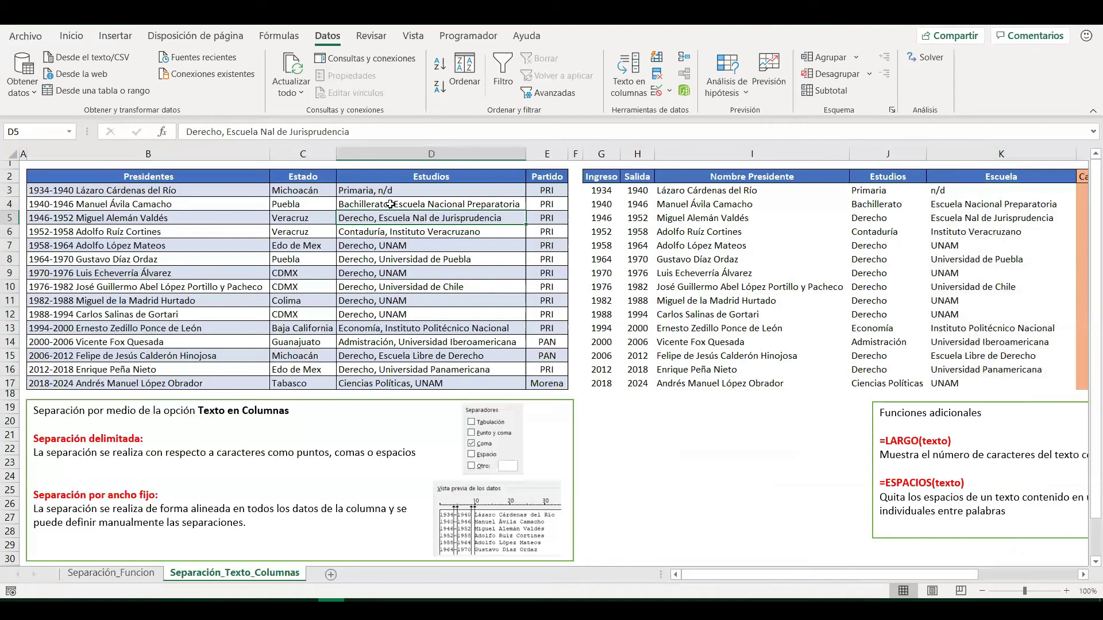
{"action": "left_click_drag", "start_coordinate": [942, 191], "coordinate": [958, 378]}
Examine the LARGO formula in the Caracteres column L3:L17 against the Escuela entries, checking for a leading space in K3
{"action": "left_click_drag", "start_coordinate": [957, 574], "coordinate": [1032, 579]}
{"action": "left_click_drag", "start_coordinate": [666, 189], "coordinate": [669, 384]}
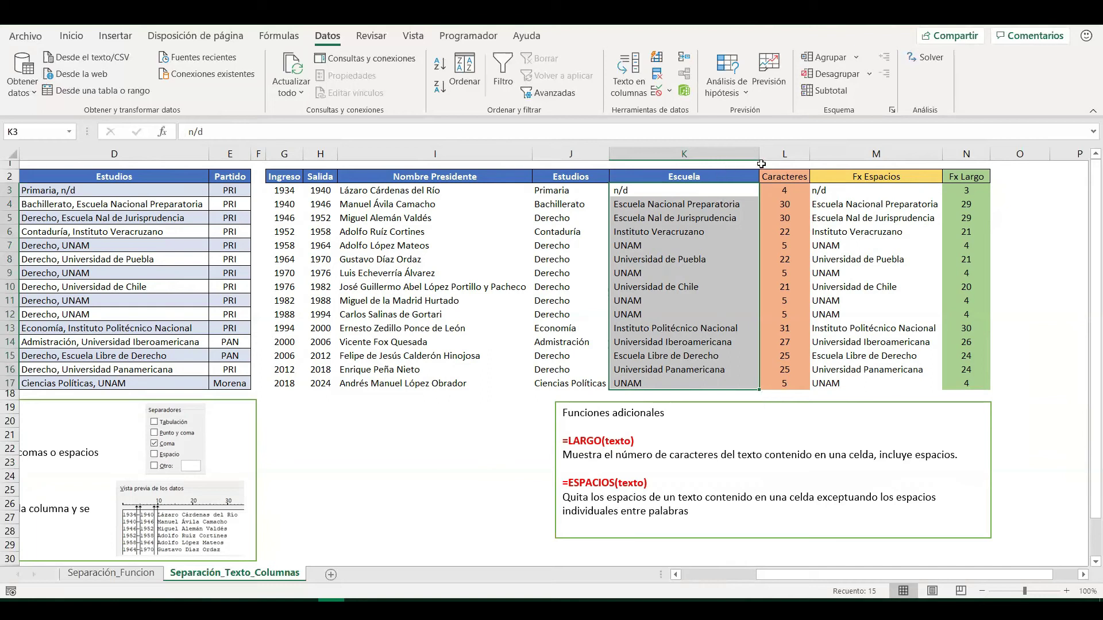
{"action": "left_click", "coordinate": [785, 194]}
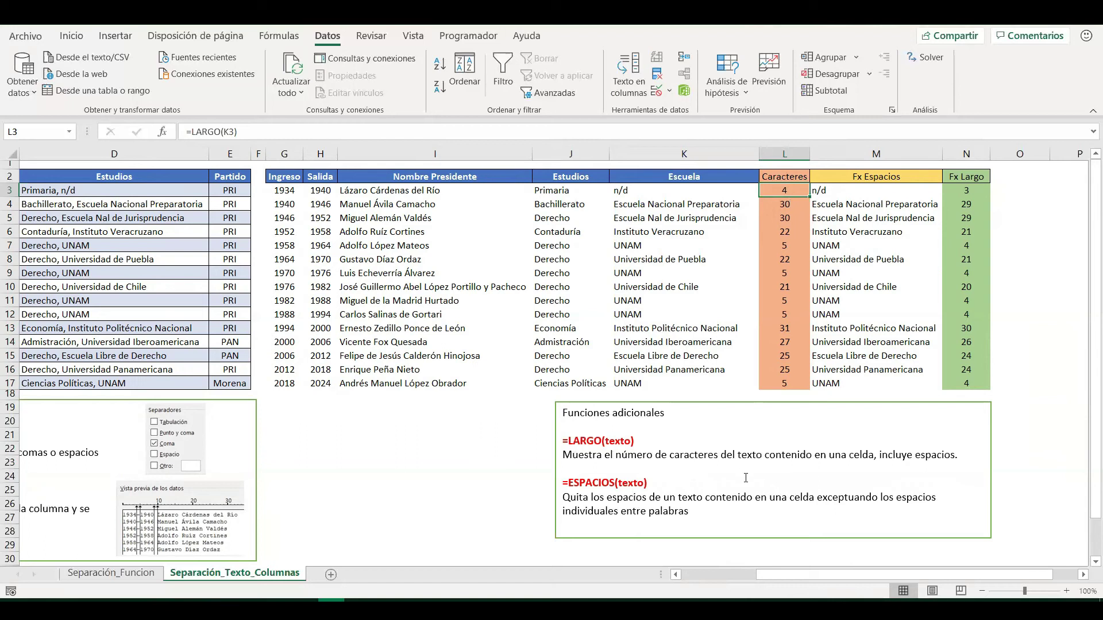
{"action": "left_click", "coordinate": [679, 192]}
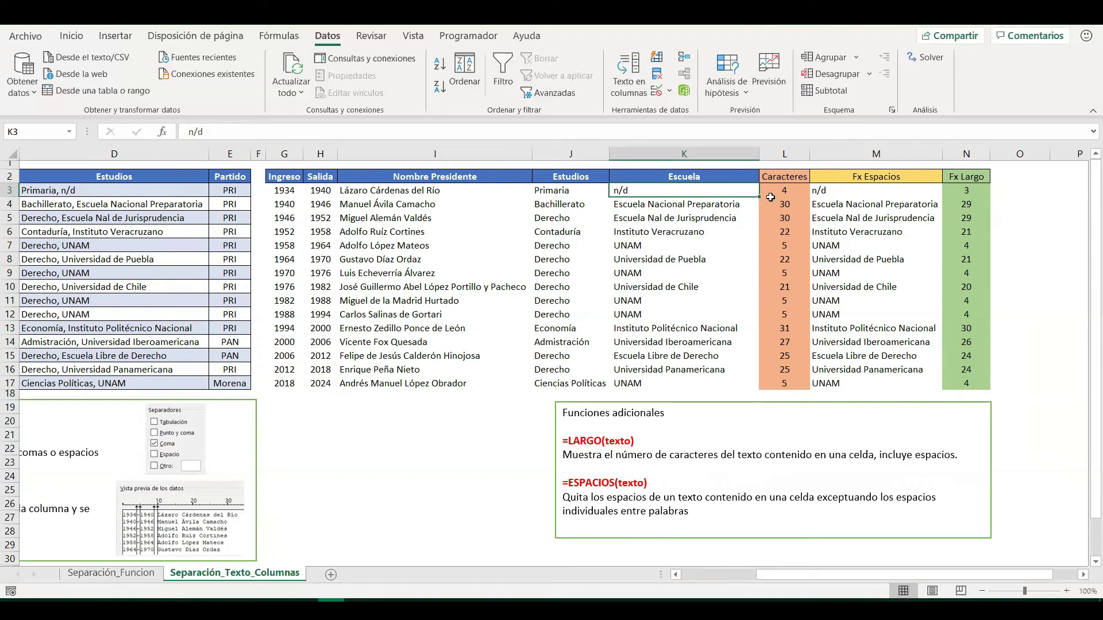
{"action": "left_click", "coordinate": [190, 131]}
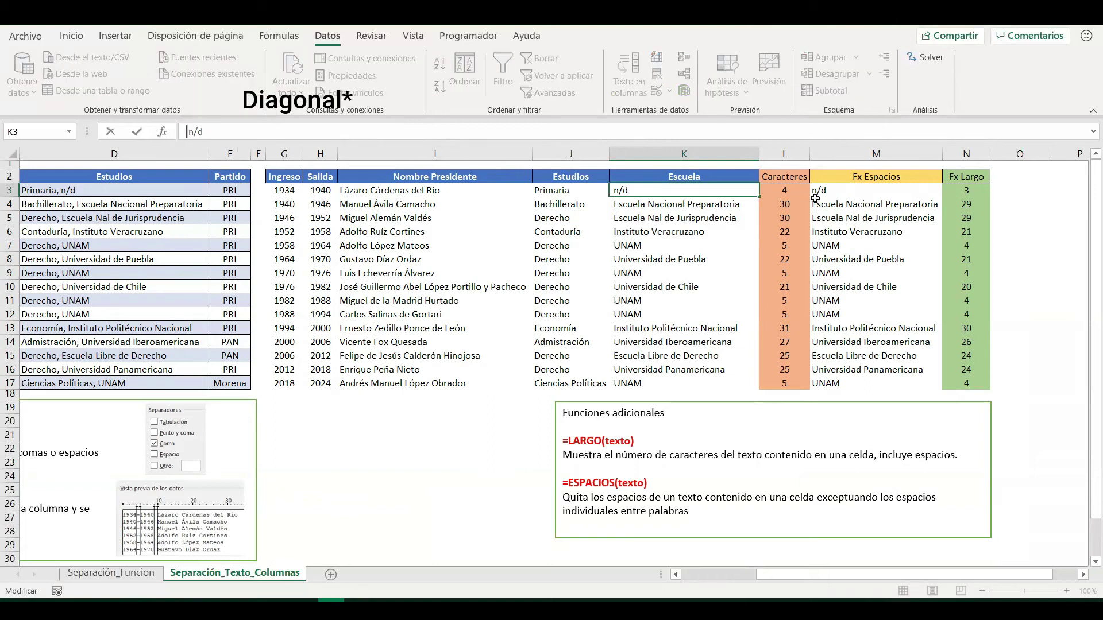
{"action": "left_click", "coordinate": [796, 190]}
{"action": "left_click_drag", "start_coordinate": [796, 190], "coordinate": [788, 383]}
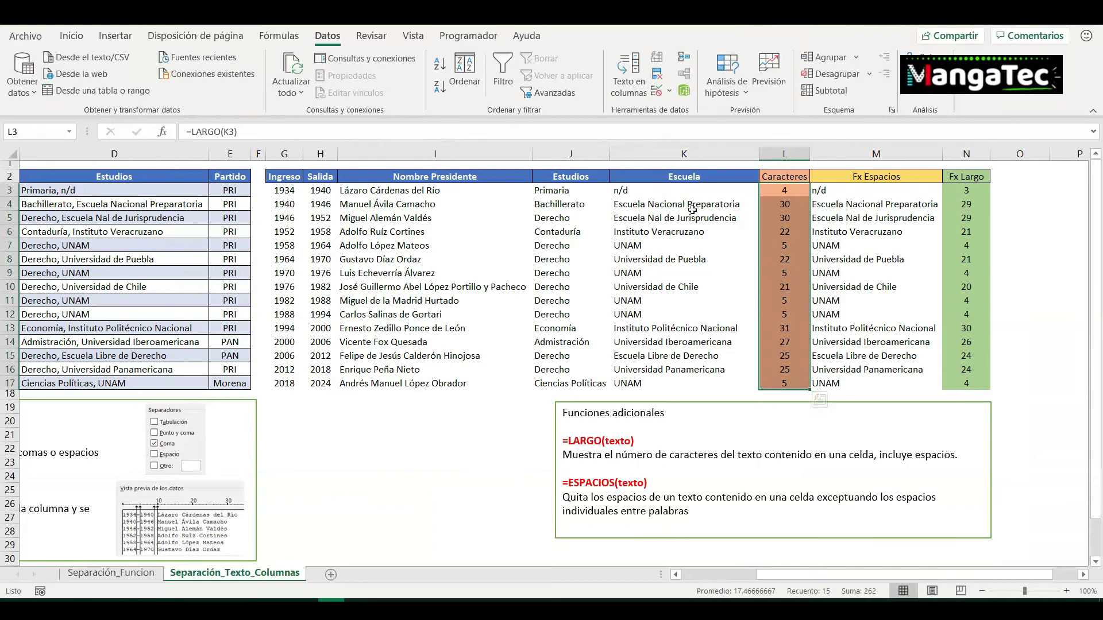
Compare the Escuela entries in K3:K17 with the original text in D3, and read the note on the ESPACIOS function
{"action": "left_click_drag", "start_coordinate": [645, 192], "coordinate": [661, 382]}
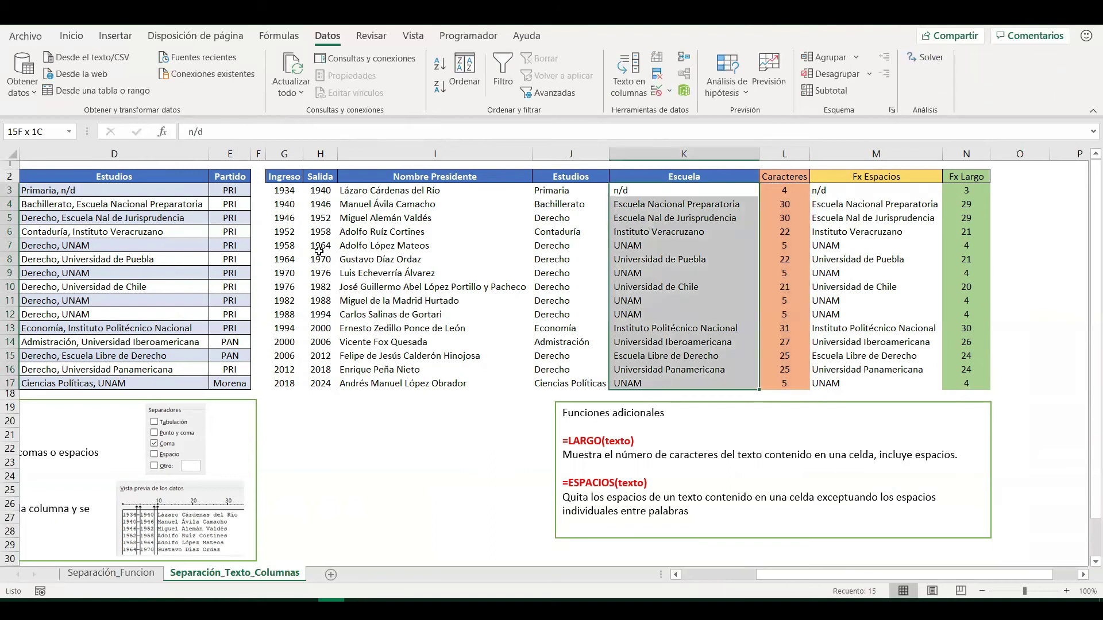
{"action": "left_click", "coordinate": [58, 190]}
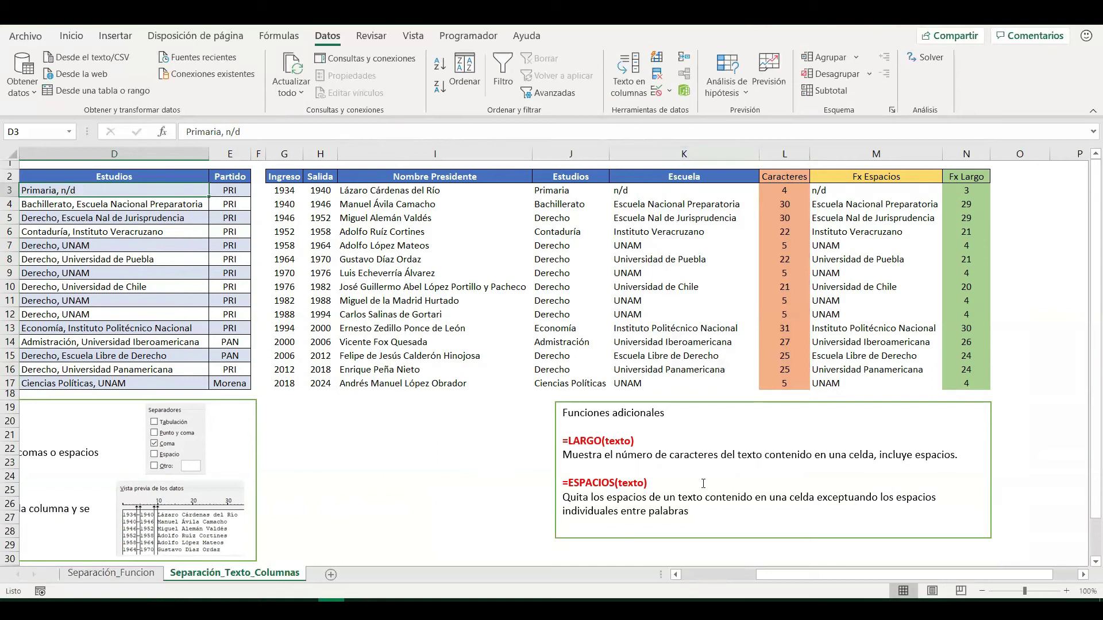
{"action": "left_click", "coordinate": [603, 483]}
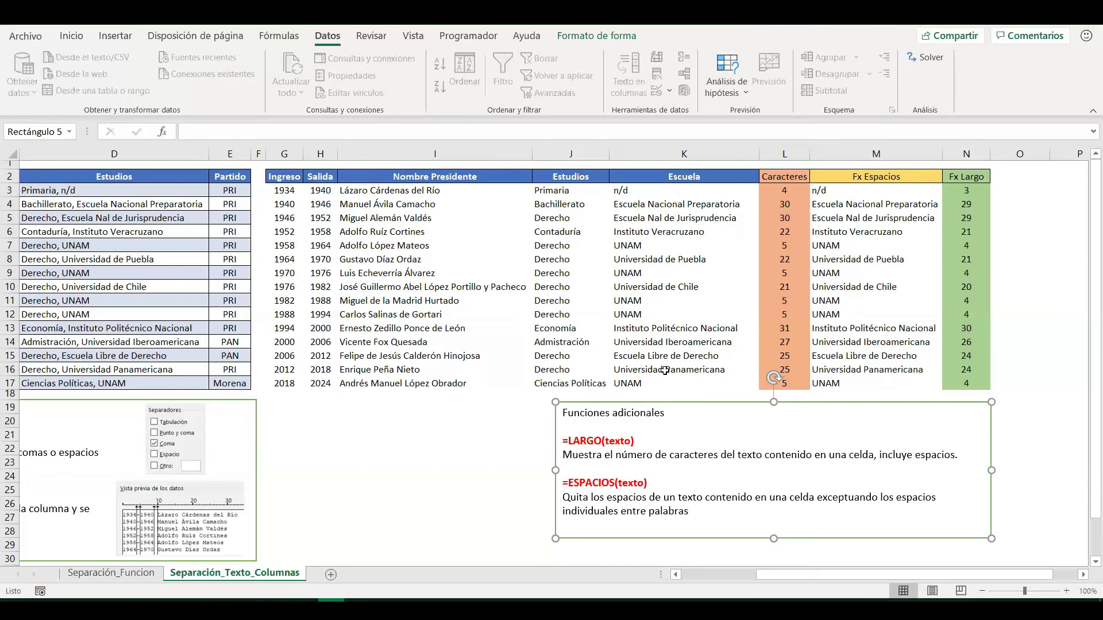
{"action": "key", "text": "Escape"}
{"action": "key", "text": "Escape"}
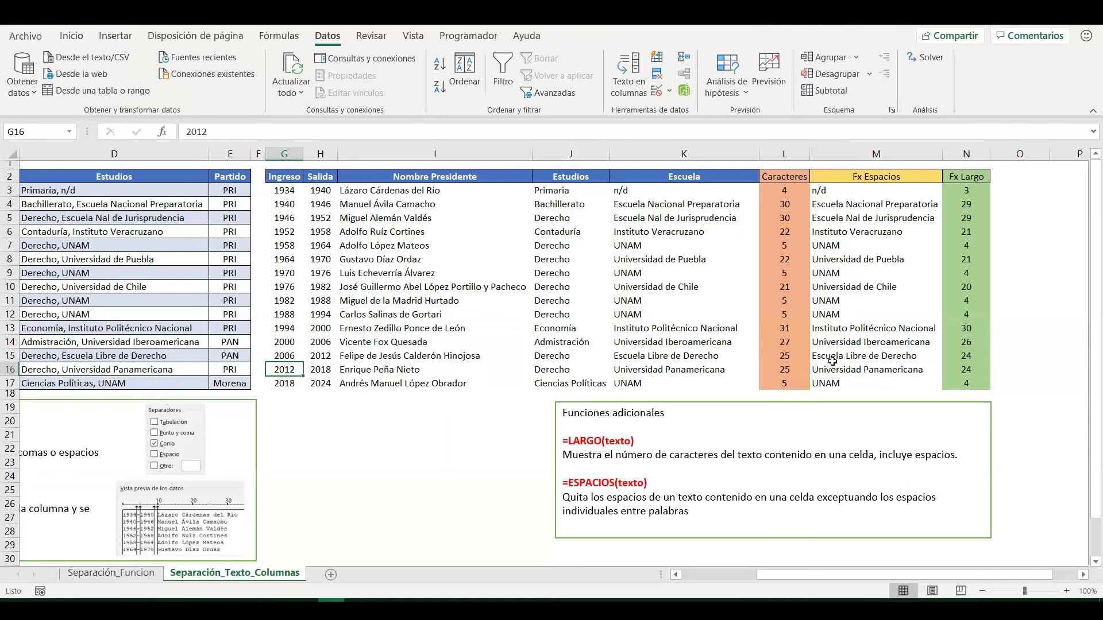
Review the formula =ESPACIOS(K3) in M3 and fill it down the Fx Espacios column through M17
{"action": "left_click", "coordinate": [851, 368]}
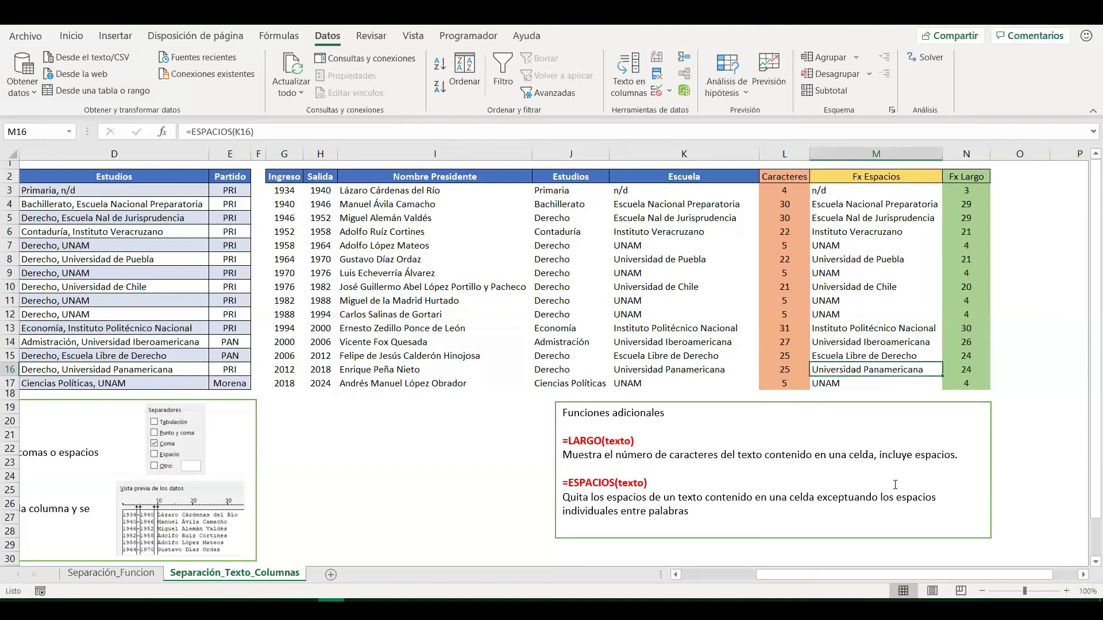
{"action": "double_click", "coordinate": [840, 191]}
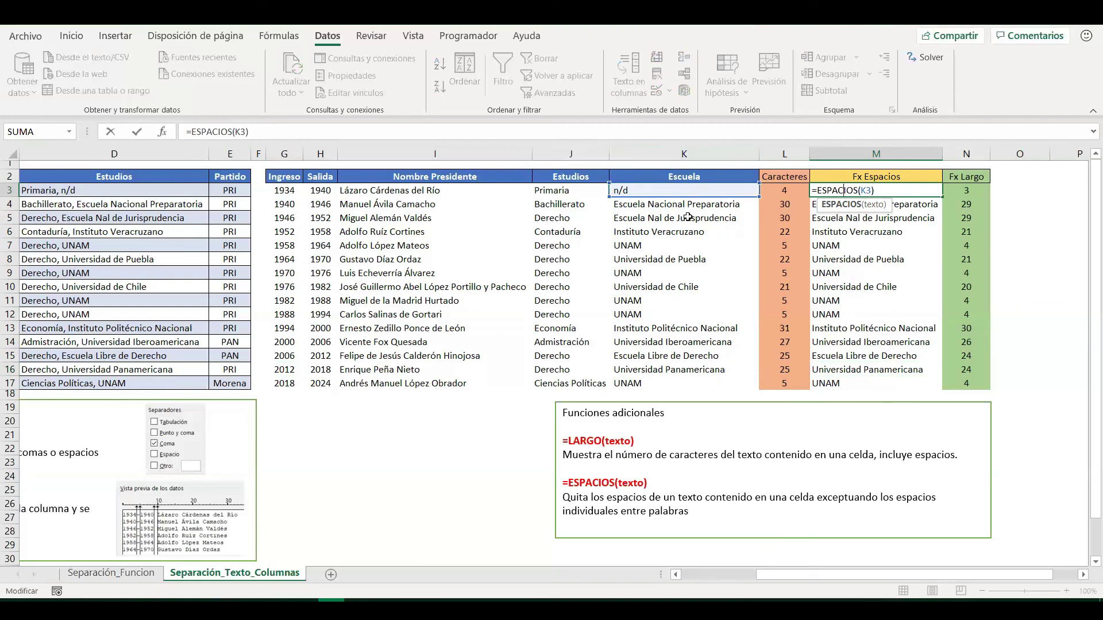
{"action": "key", "text": "Return"}
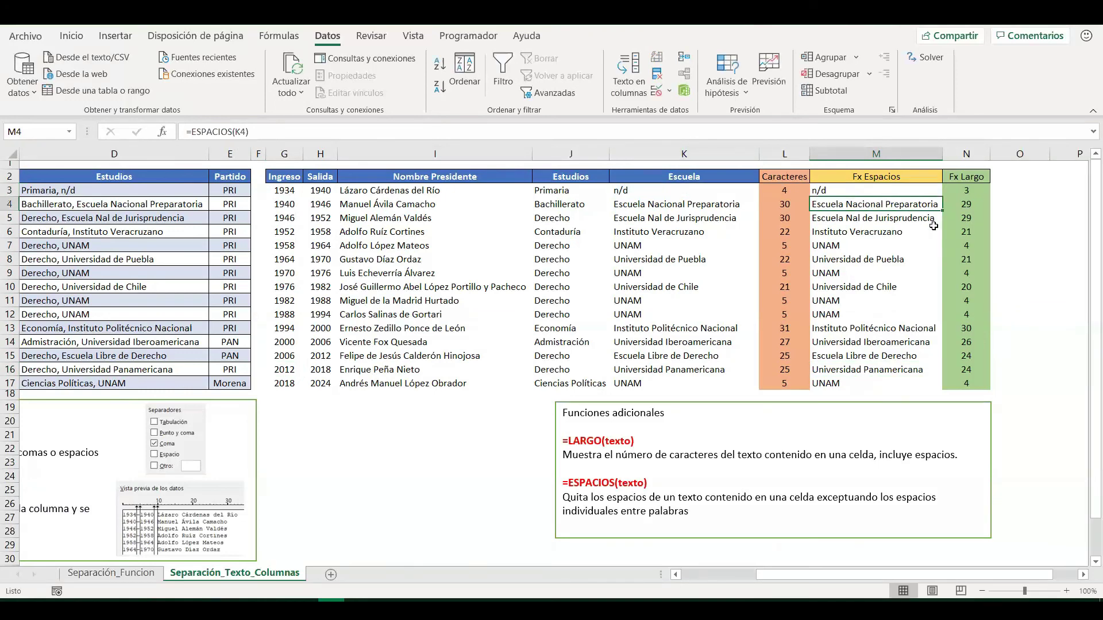
{"action": "left_click", "coordinate": [935, 187]}
{"action": "left_click_drag", "start_coordinate": [942, 197], "coordinate": [917, 385]}
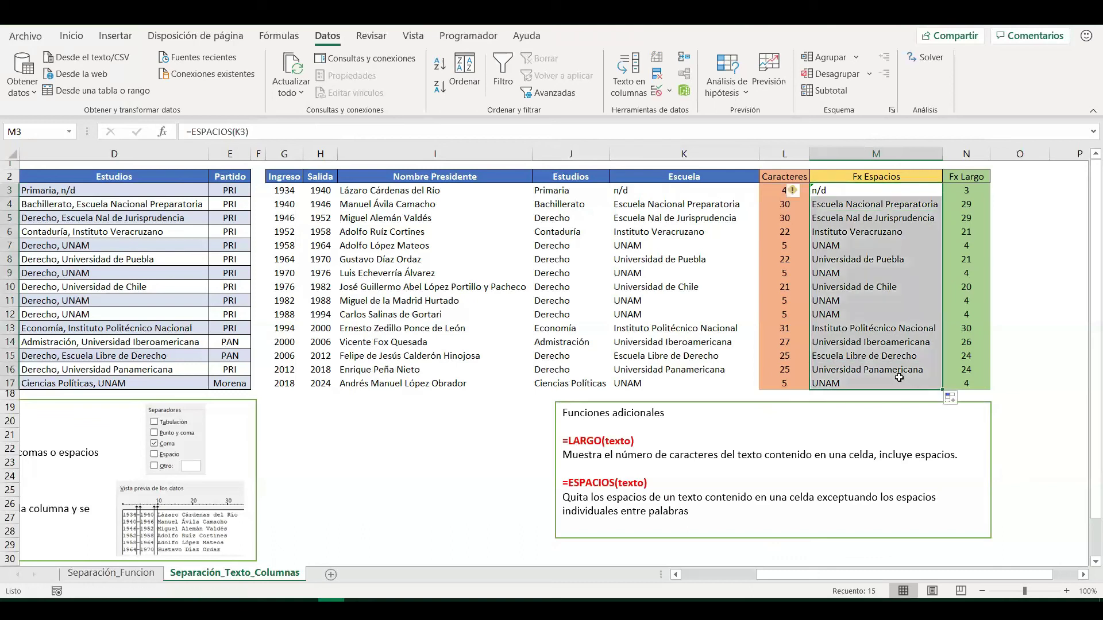
{"action": "left_click", "coordinate": [871, 355]}
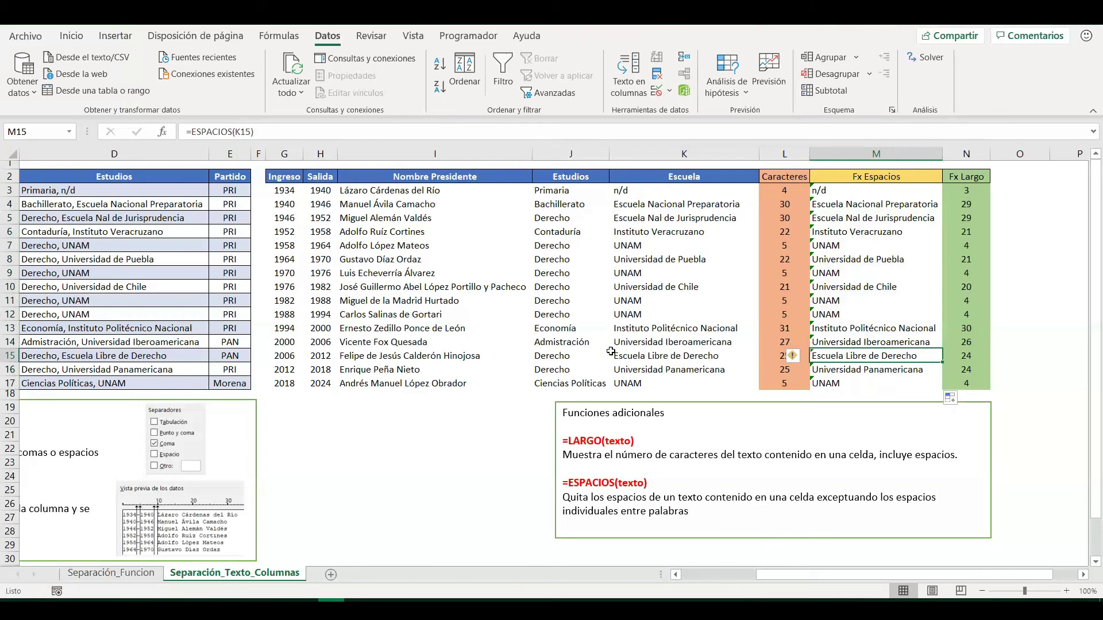
Compare the LARGO counts in the Caracteres column with those in the Fx Largo column, row by row for rows 3 to 5
{"action": "left_click", "coordinate": [969, 186]}
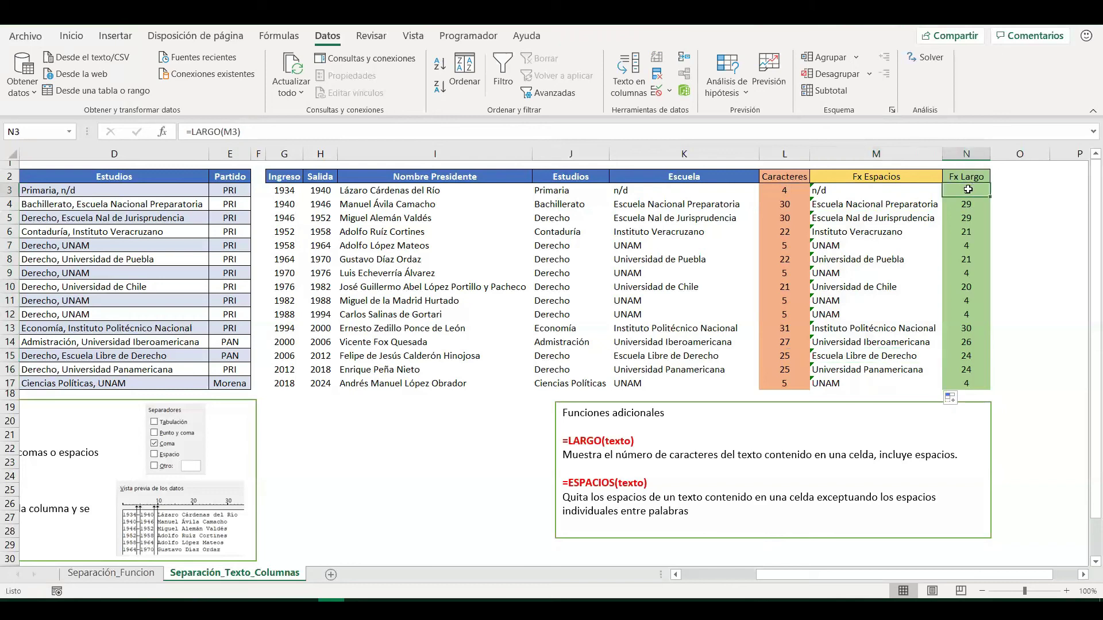
{"action": "left_click_drag", "start_coordinate": [784, 189], "coordinate": [784, 383]}
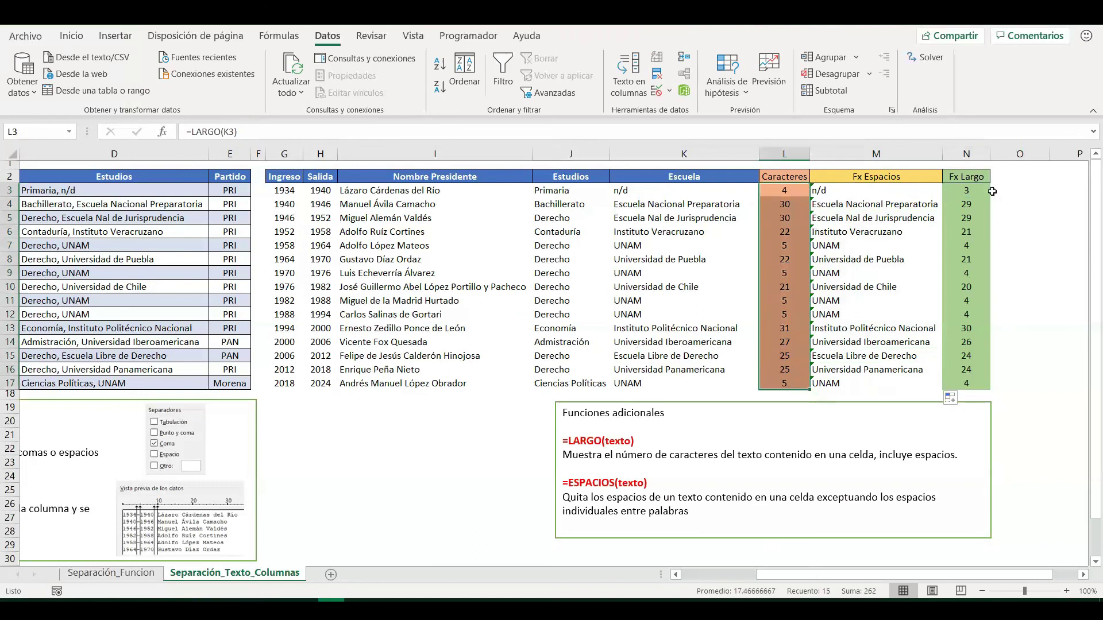
{"action": "left_click", "coordinate": [969, 188]}
{"action": "left_click", "coordinate": [782, 188]}
{"action": "left_click", "coordinate": [971, 202]}
{"action": "left_click", "coordinate": [797, 205]}
{"action": "left_click", "coordinate": [790, 220]}
{"action": "left_click", "coordinate": [967, 216]}
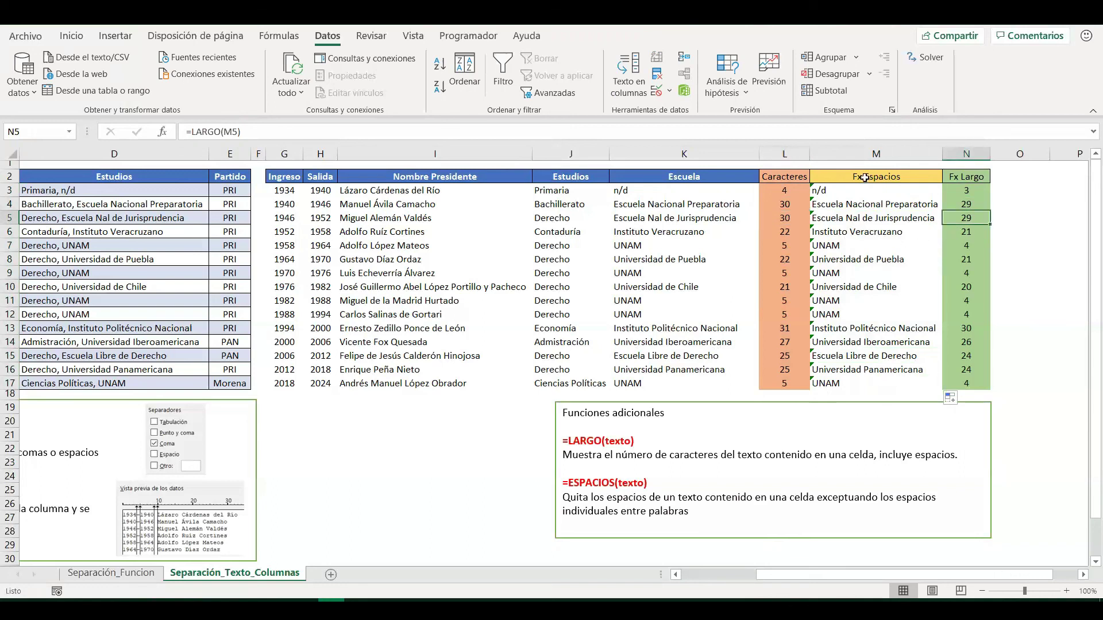
Copy the trimmed texts in M3:M17 and paste them as values over the Escuela column starting at K3
{"action": "left_click_drag", "start_coordinate": [862, 191], "coordinate": [841, 383]}
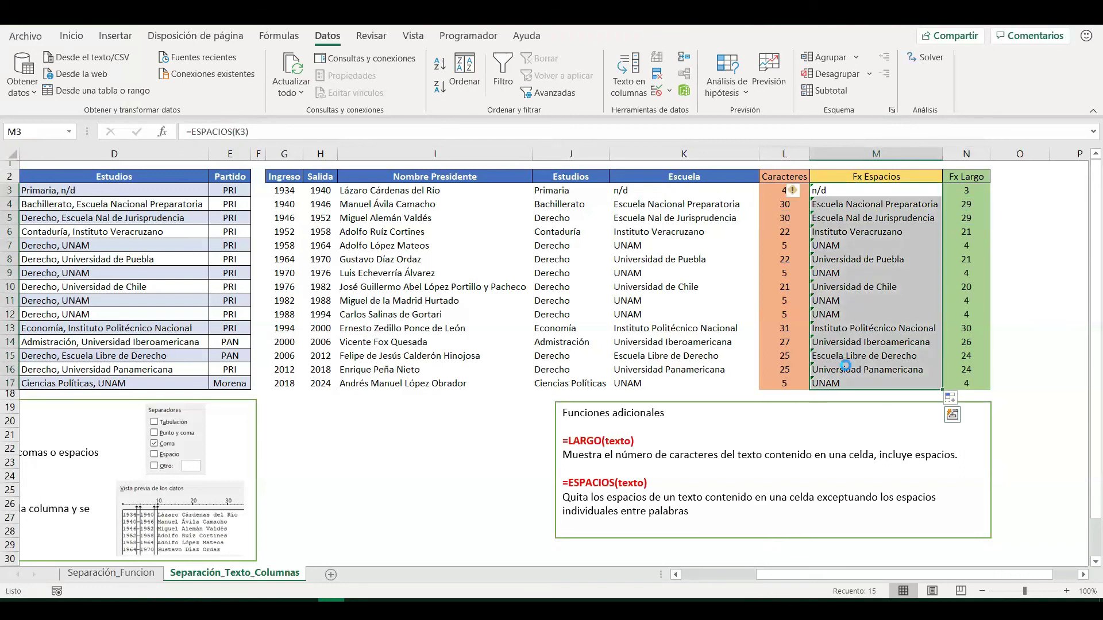
{"action": "key", "text": "ctrl+c"}
{"action": "left_click", "coordinate": [647, 193]}
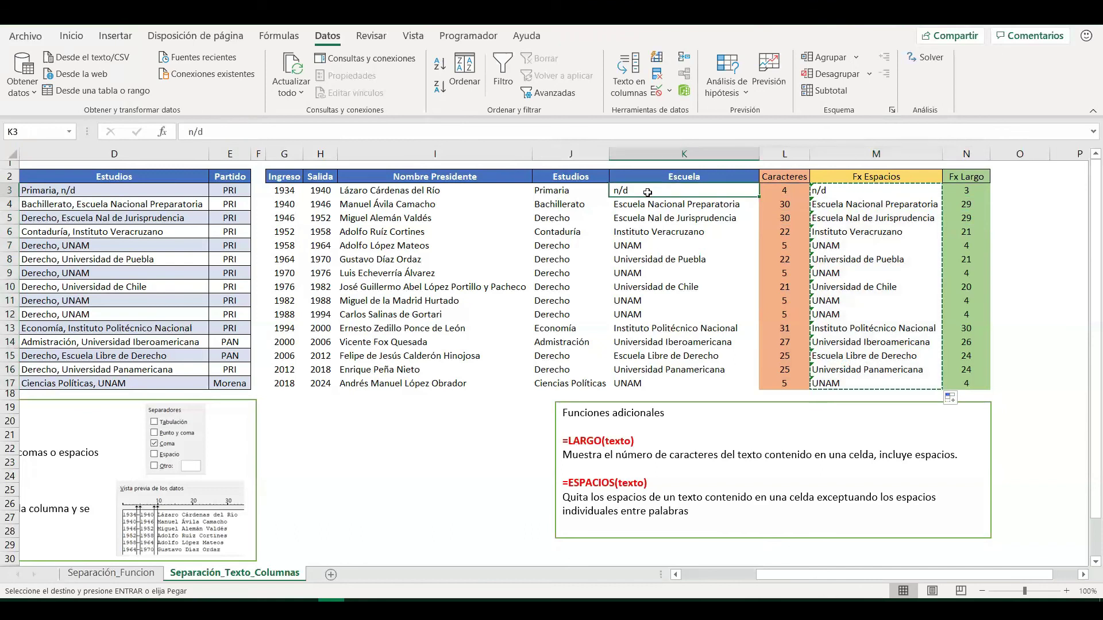
{"action": "right_click", "coordinate": [647, 193]}
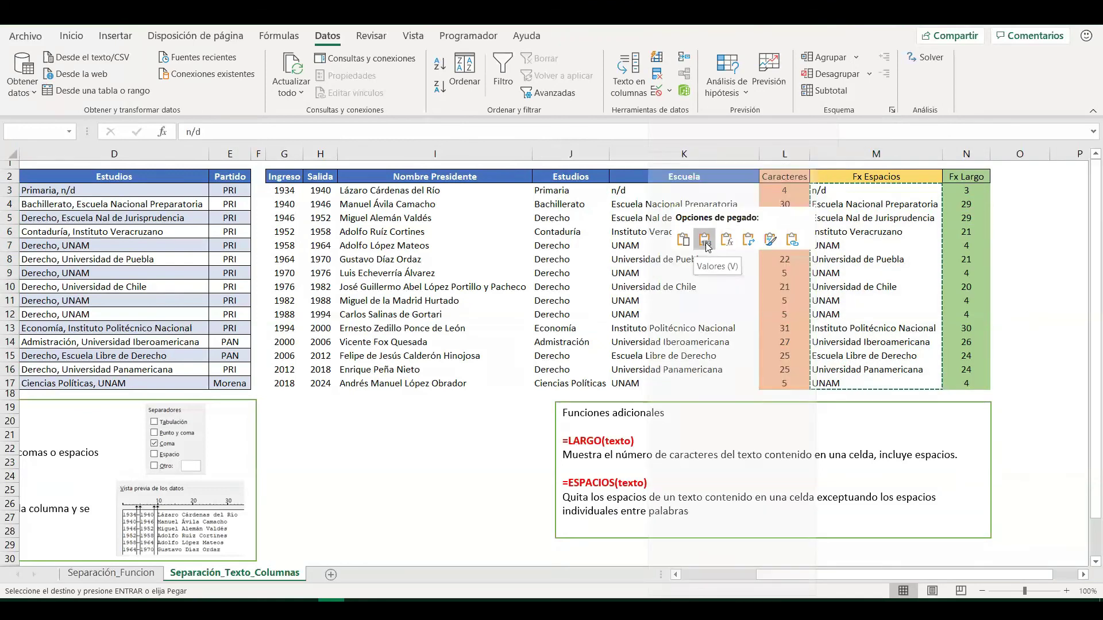
{"action": "left_click", "coordinate": [705, 243]}
Review the separated data in G3:K17 alongside the original presidents table
{"action": "left_click_drag", "start_coordinate": [569, 190], "coordinate": [652, 377]}
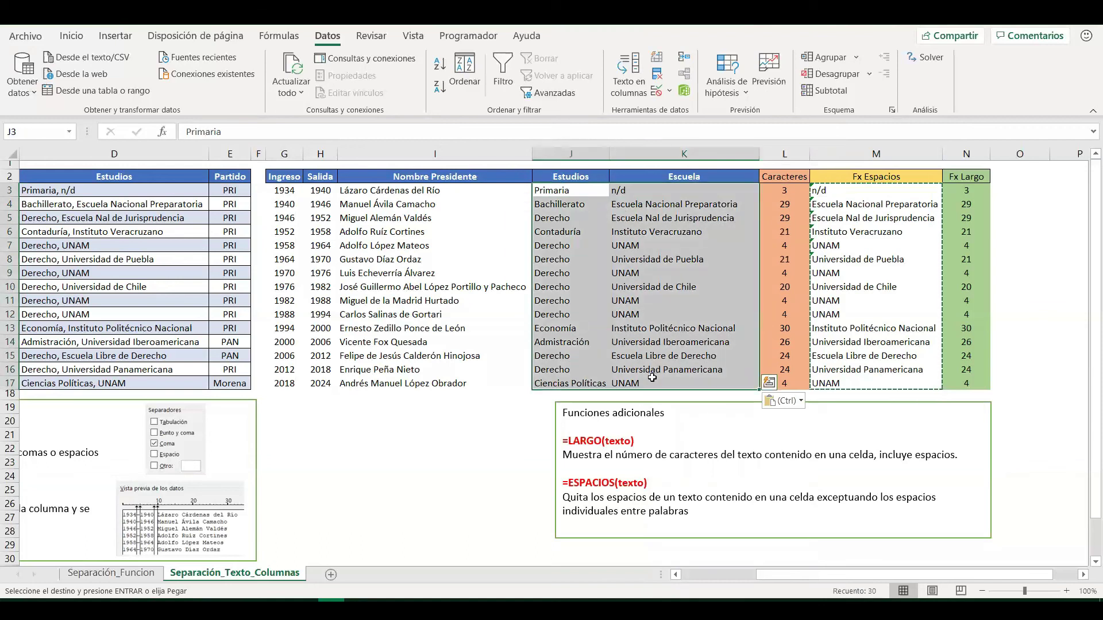
{"action": "left_click_drag", "start_coordinate": [286, 191], "coordinate": [715, 384]}
{"action": "left_click_drag", "start_coordinate": [850, 576], "coordinate": [772, 568]}
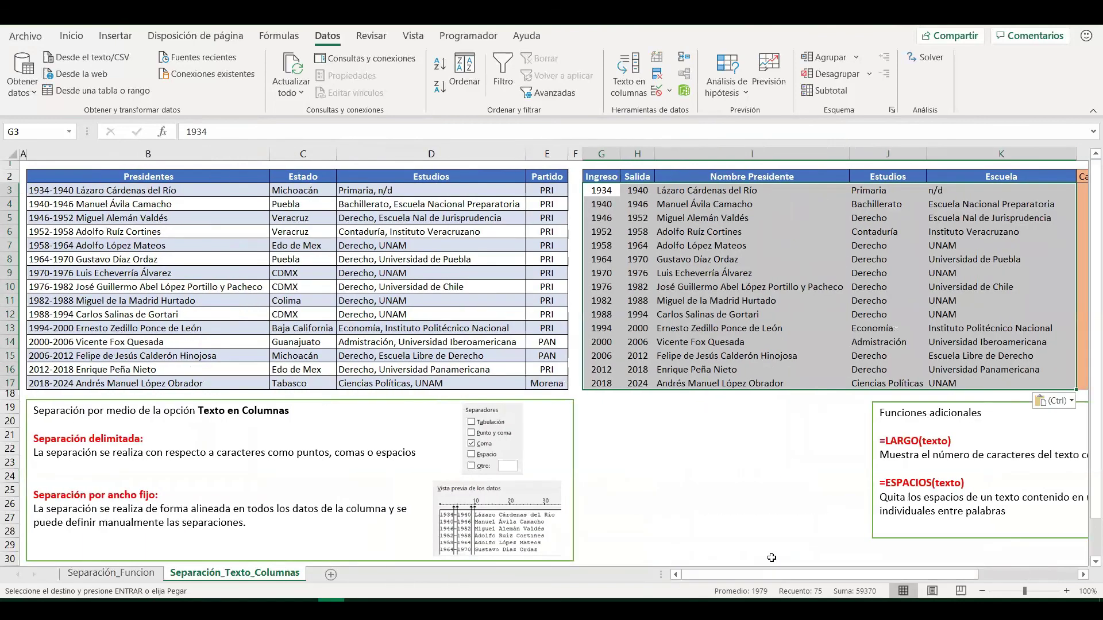